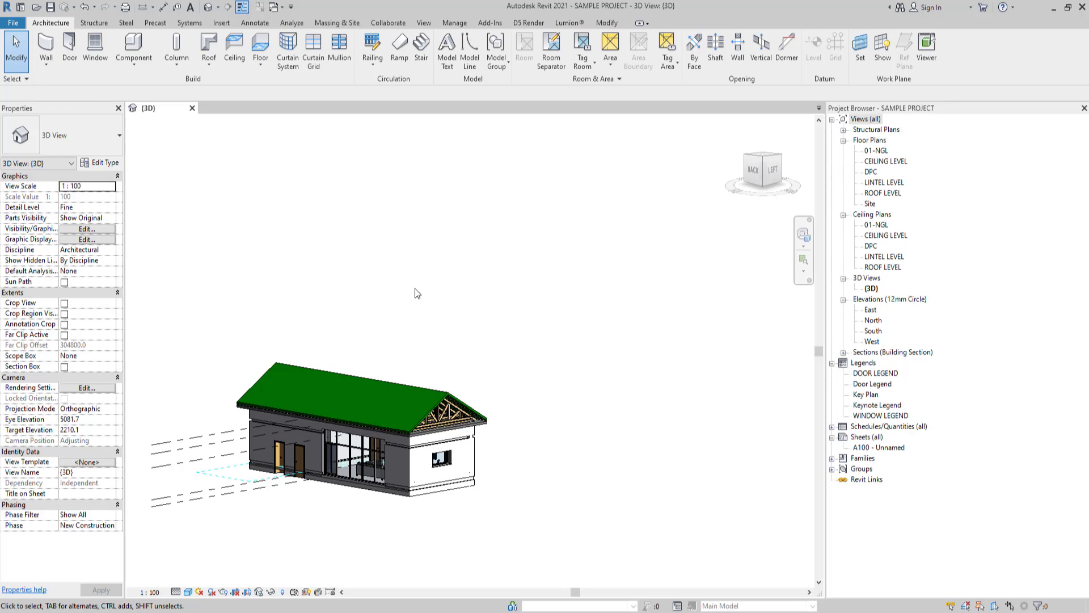
Examine the house's roof, trusses, walls and glazing from different angles in the 3D view
scroll(458, 369, "down", 2)
middle_click_drag(336, 388, 433, 463)
scroll(540, 405, "up", 3)
scroll(585, 451, "up", 3)
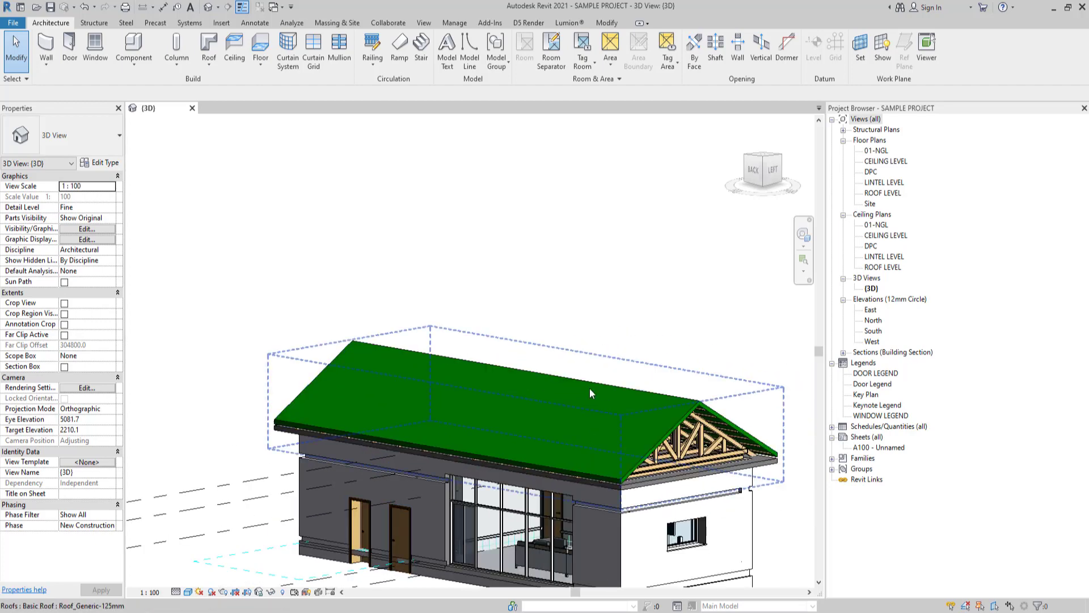
scroll(608, 399, "down", 2)
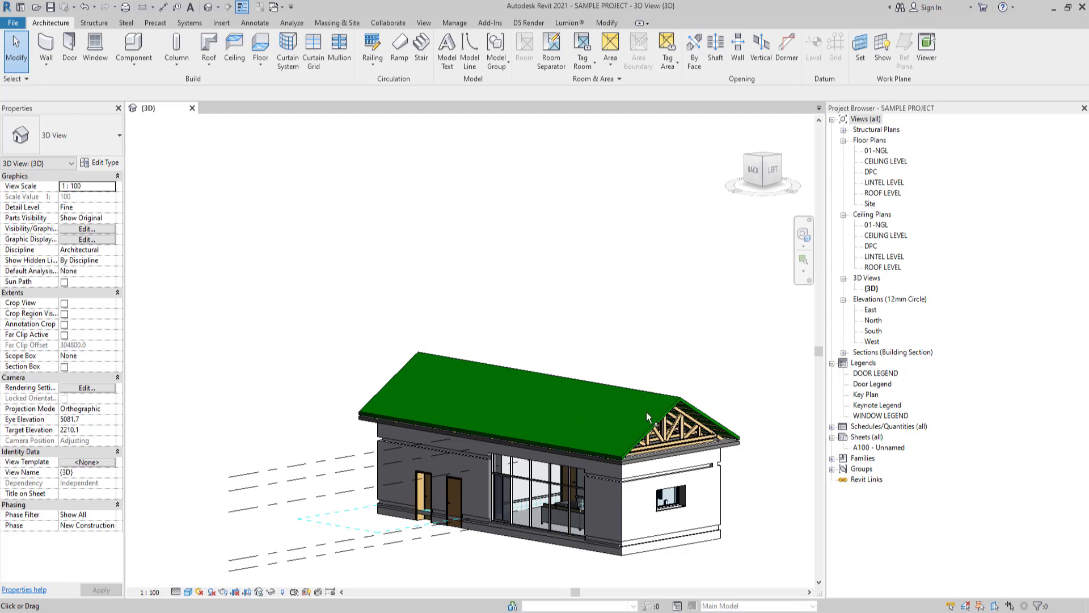
scroll(658, 434, "up", 3)
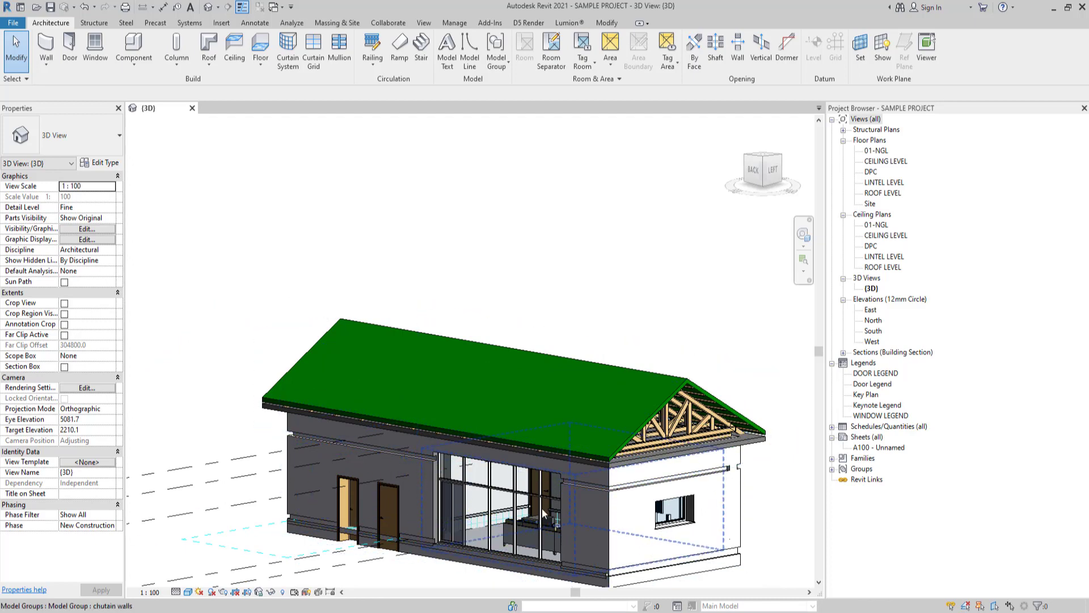
scroll(485, 484, "down", 1)
left_click_drag(757, 170, 745, 211)
middle_click_drag(745, 210, 548, 386, "shift")
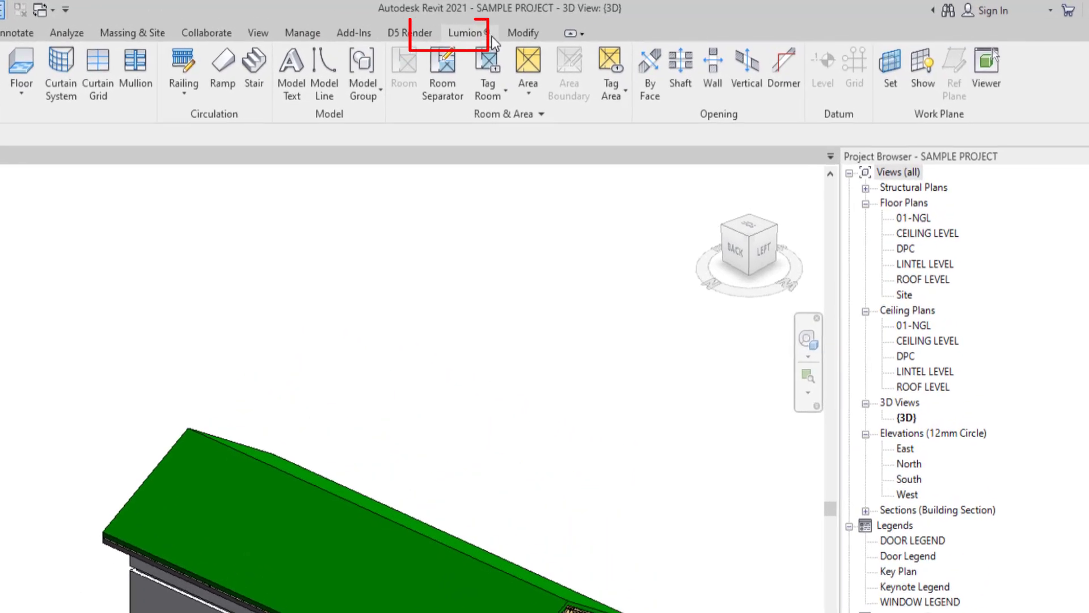
Hide only the green roof element in the 3D view
left_click(447, 33)
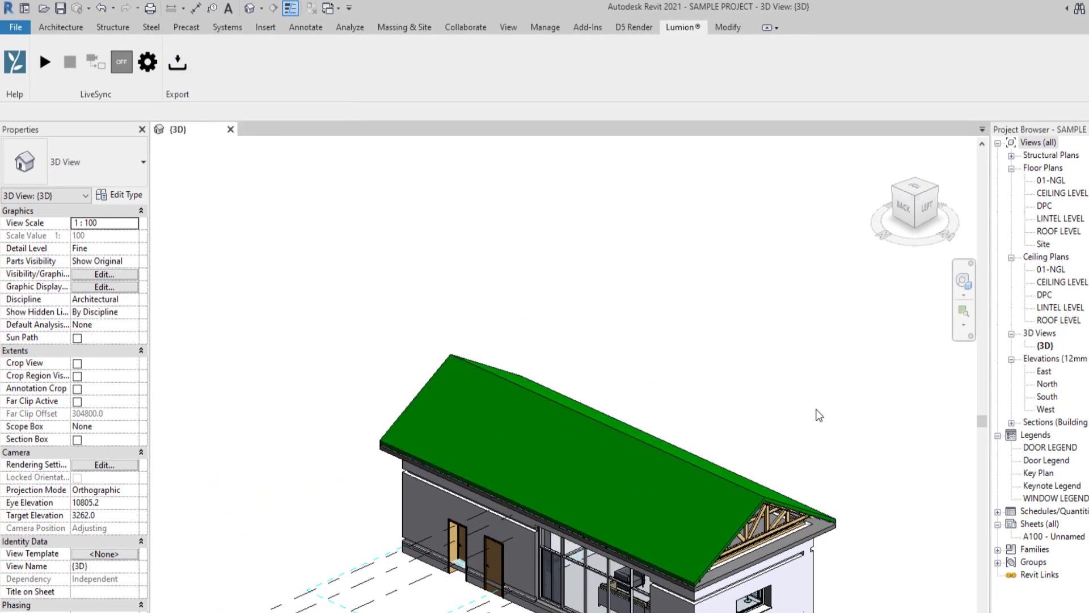
scroll(825, 577, "up", 3)
middle_click_drag(840, 578, 833, 485)
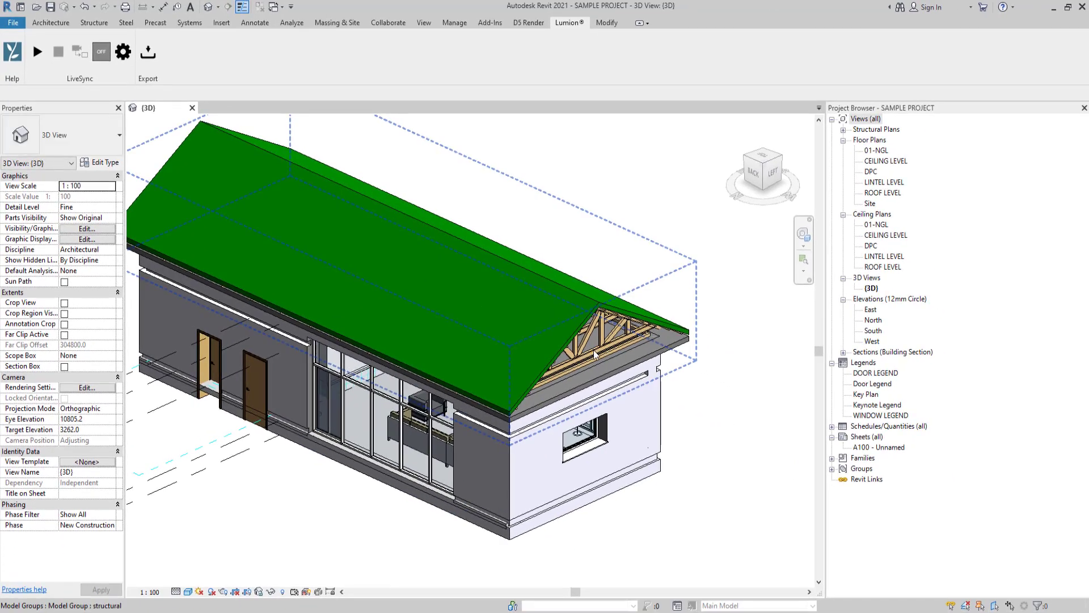
left_click(576, 298)
right_click(565, 297)
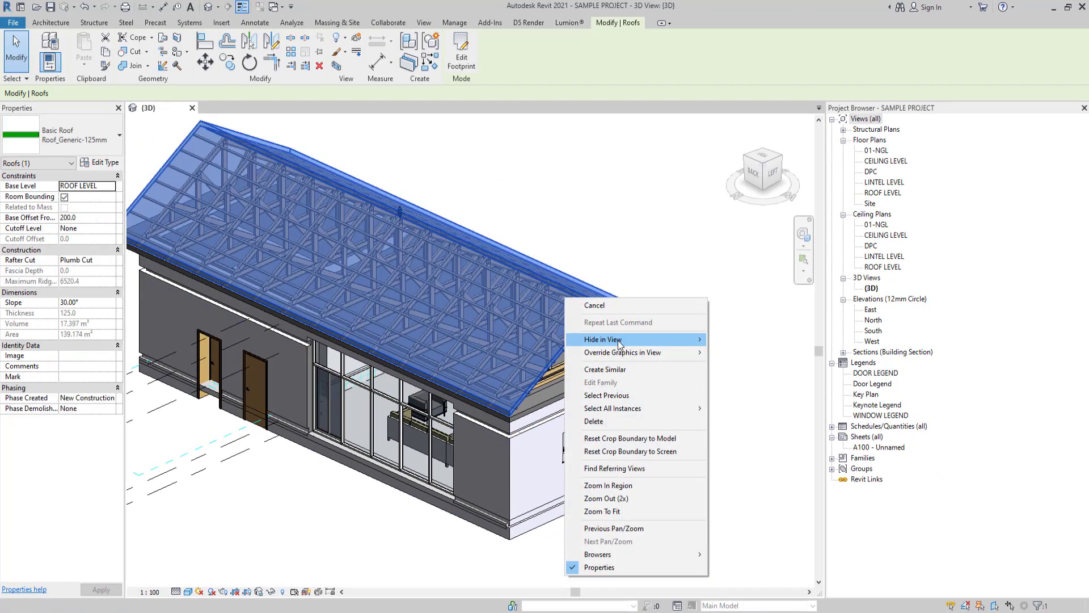
mouse_move(619, 340)
left_click(730, 338)
Temporarily hide all the building elements still showing in the 3D view, including trusses, walls and levels
scroll(729, 338, "down", 4)
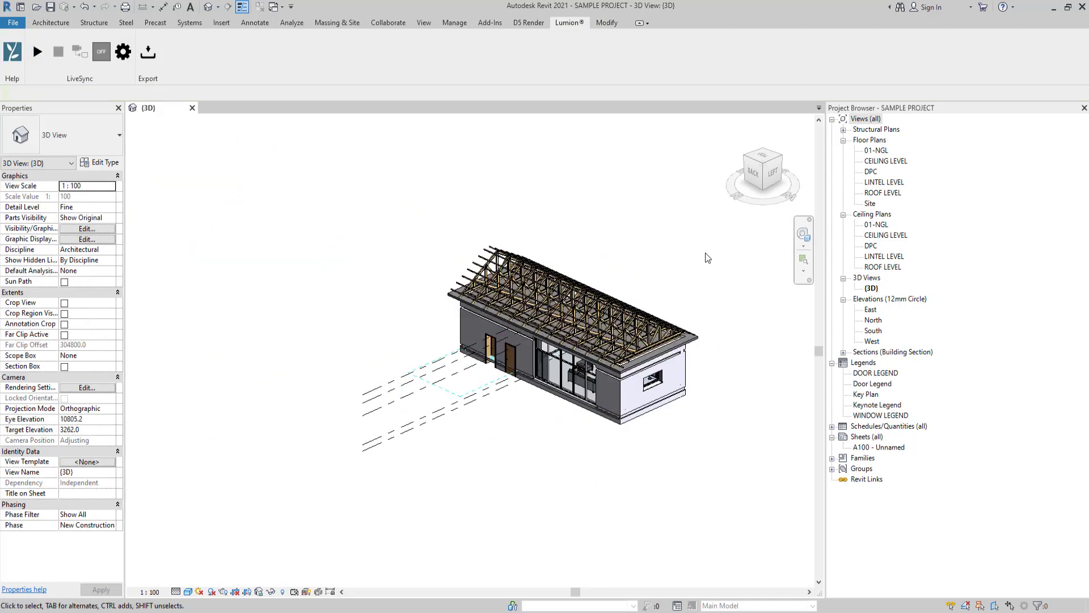
left_click_drag(706, 253, 350, 454)
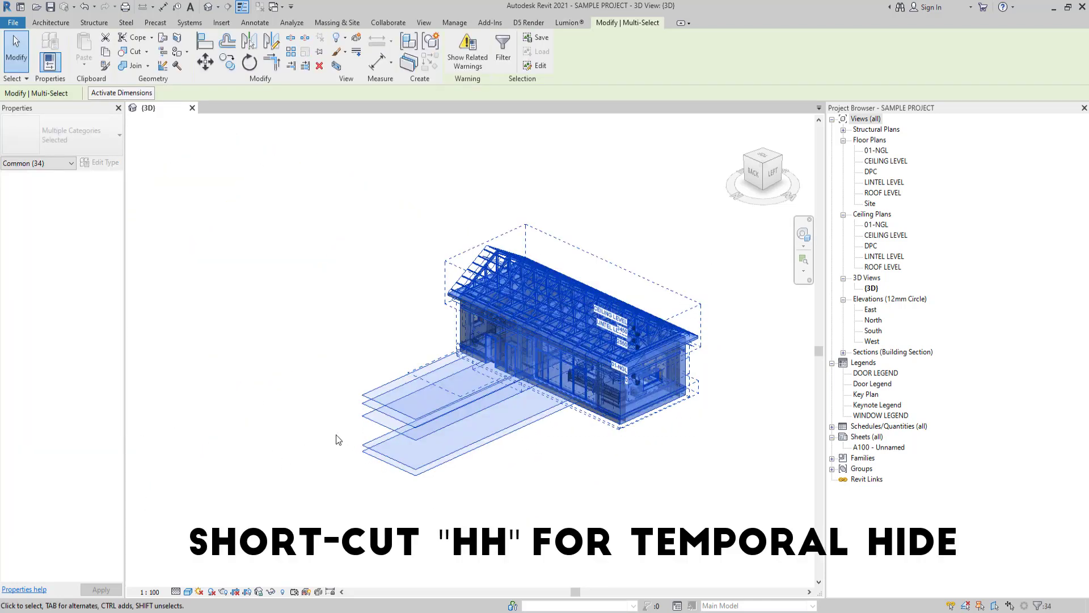
key("h")
key("h")
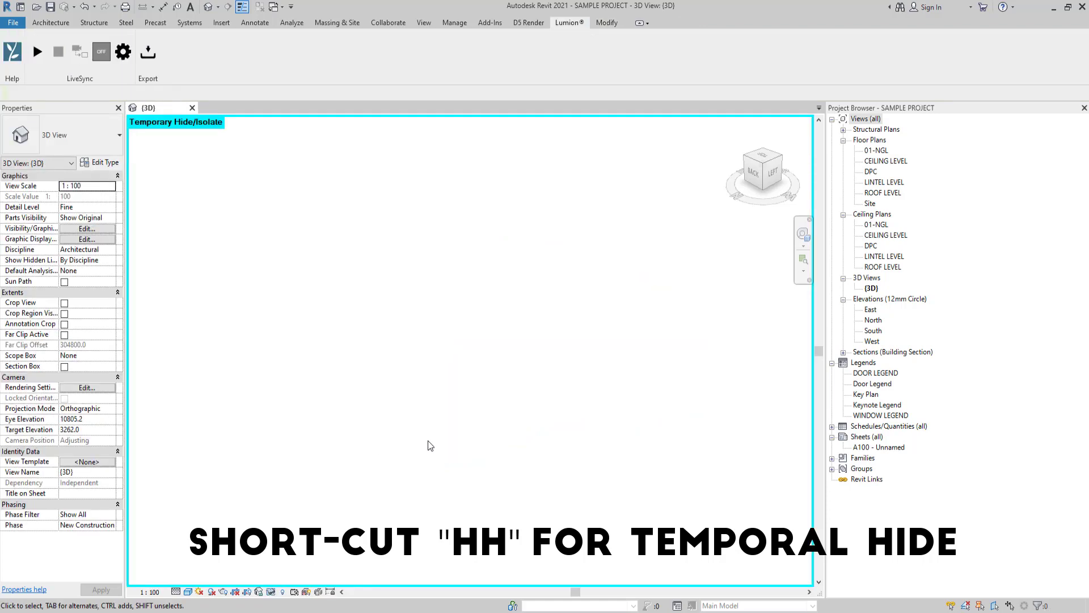
Reveal the hidden elements, unhide the roof element in the view, and leave the reveal mode
left_click(285, 592)
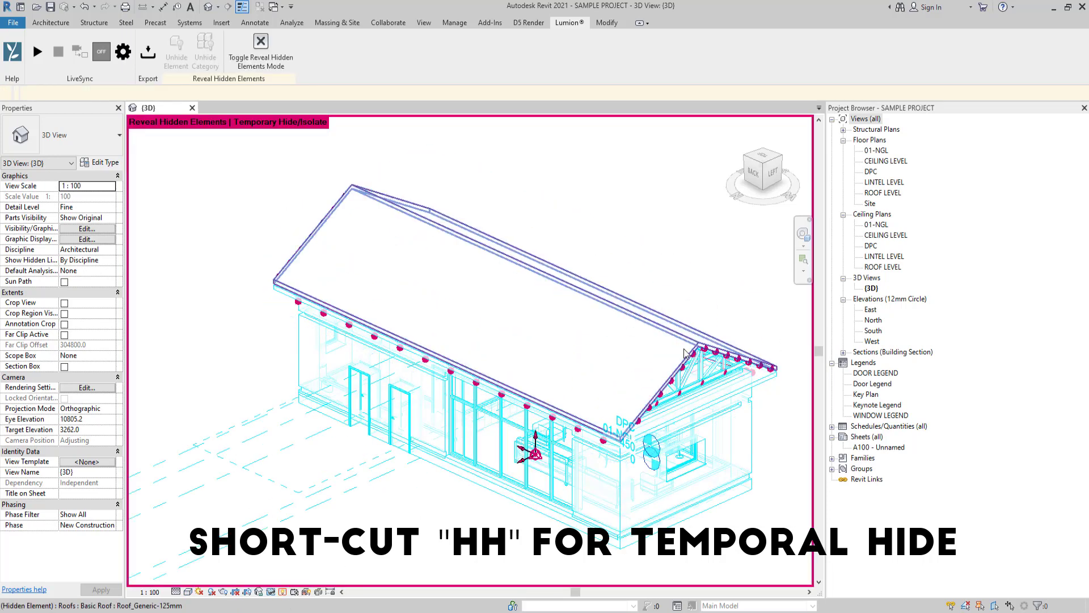
left_click(685, 352)
right_click(684, 353)
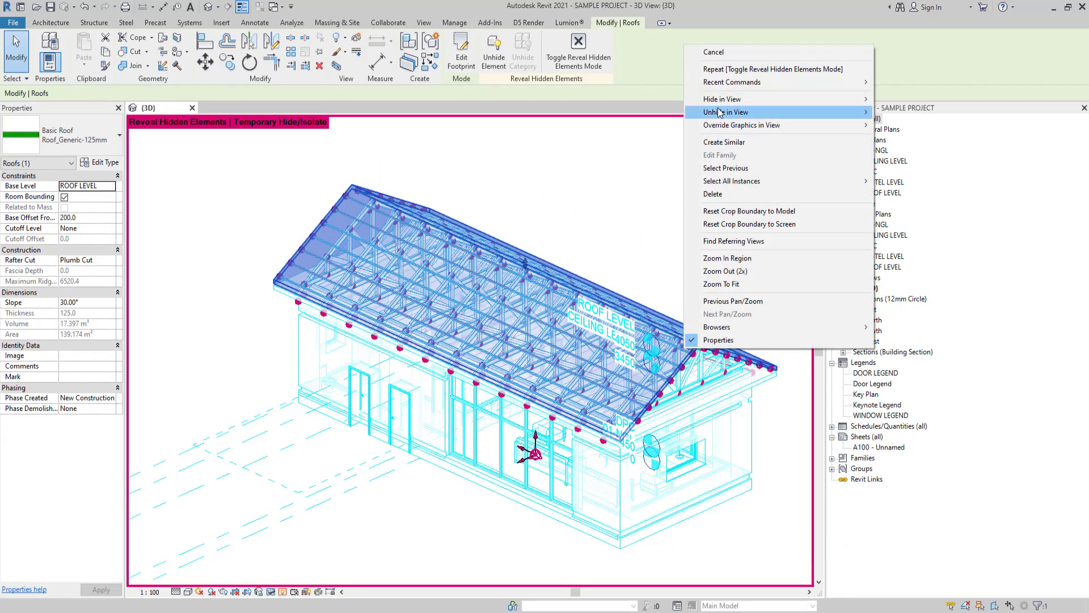
mouse_move(730, 111)
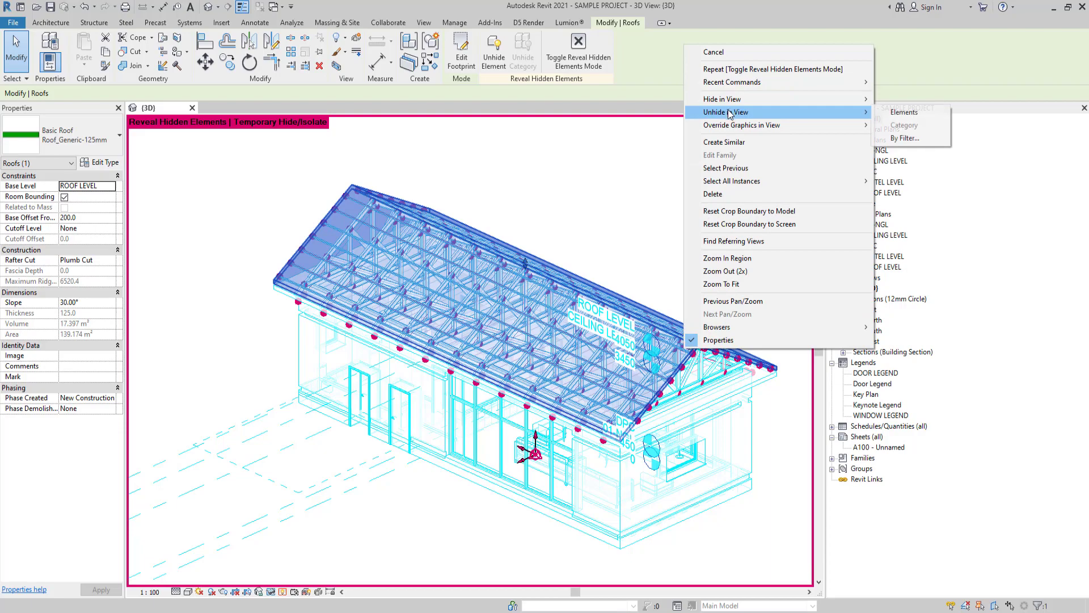
left_click(903, 113)
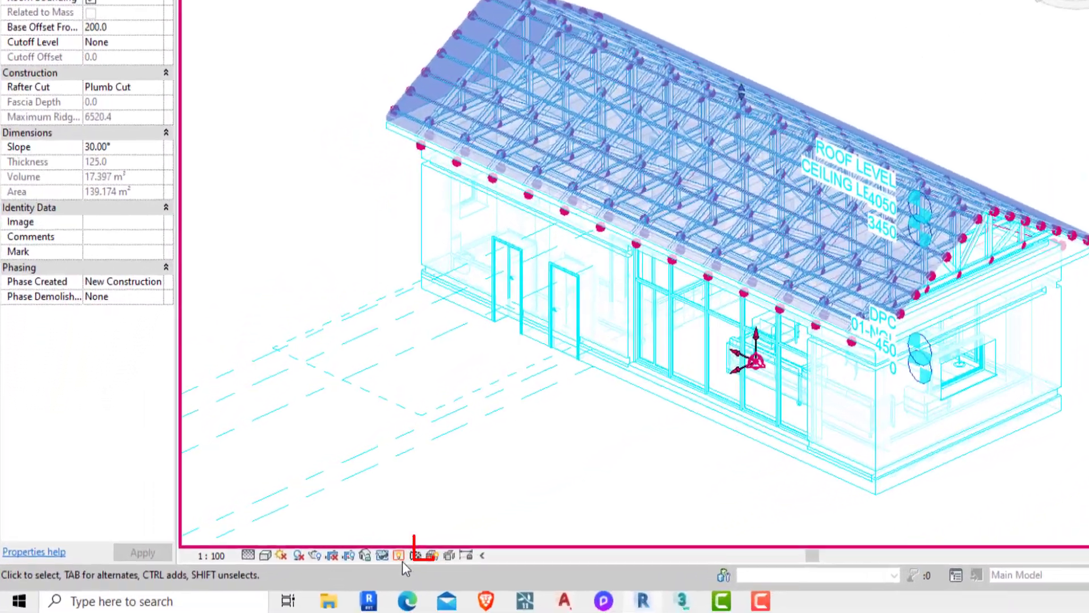
left_click(285, 591)
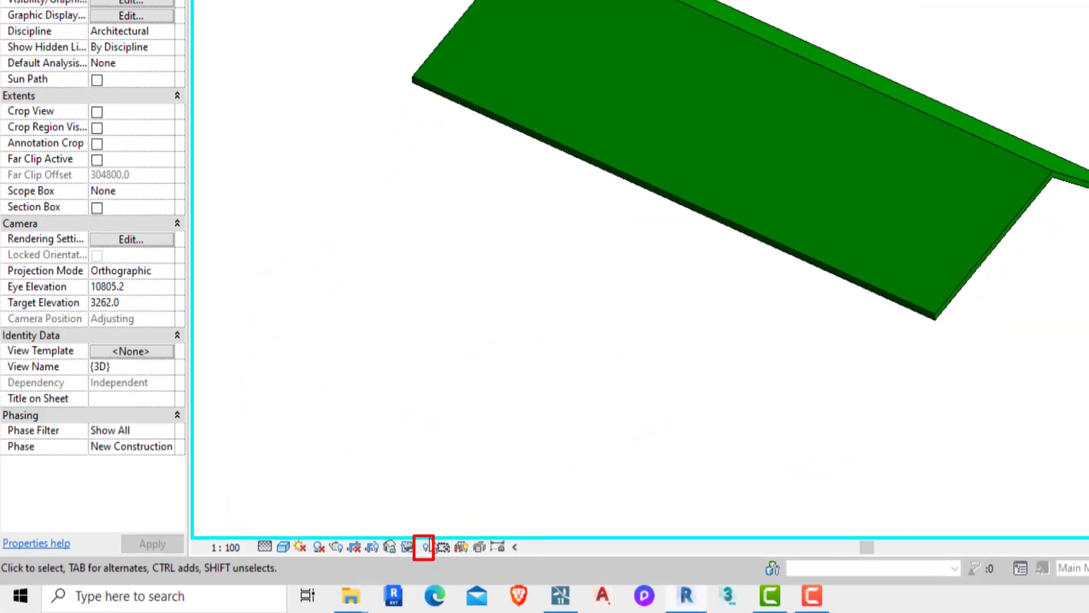
Start a Lumion export of the isolated roof, keeping the survey point insertion, high smoothing, textures and nodes settings
scroll(780, 309, "down", 2)
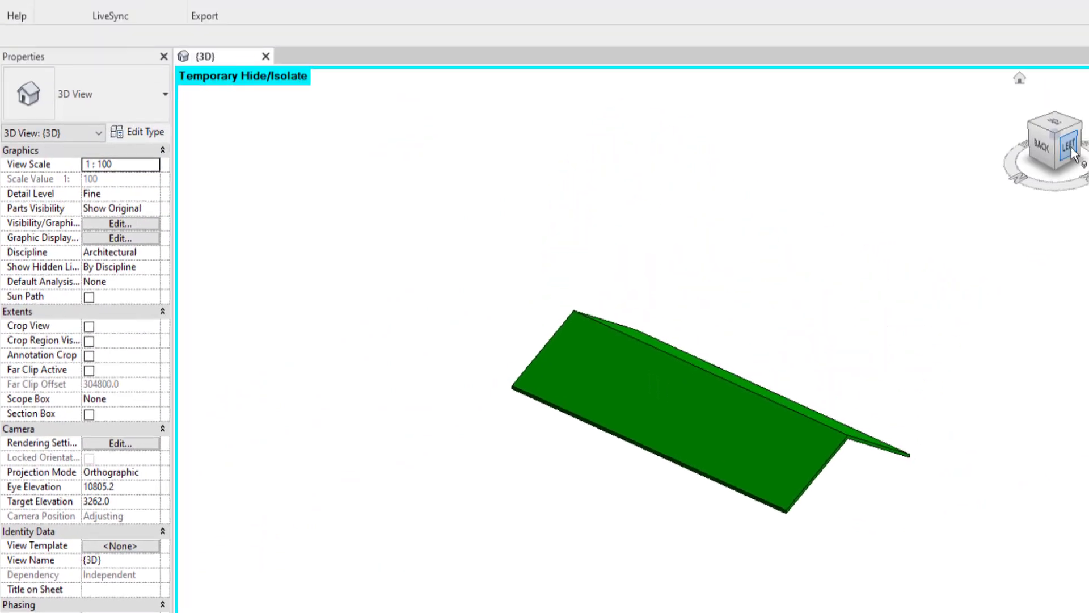
left_click_drag(1062, 147, 1031, 239)
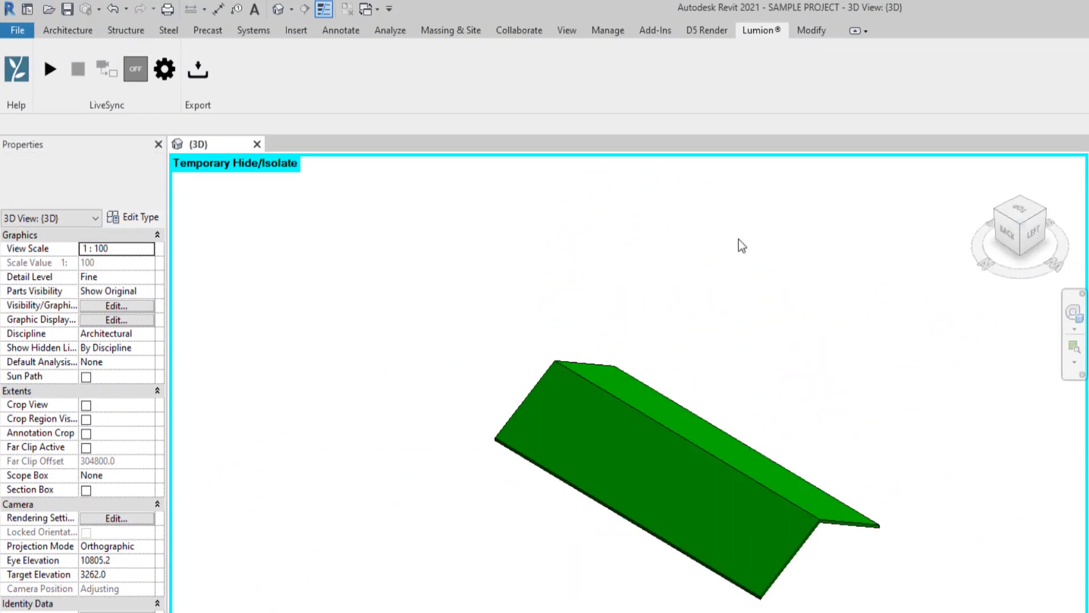
left_click(200, 72)
left_click(199, 72)
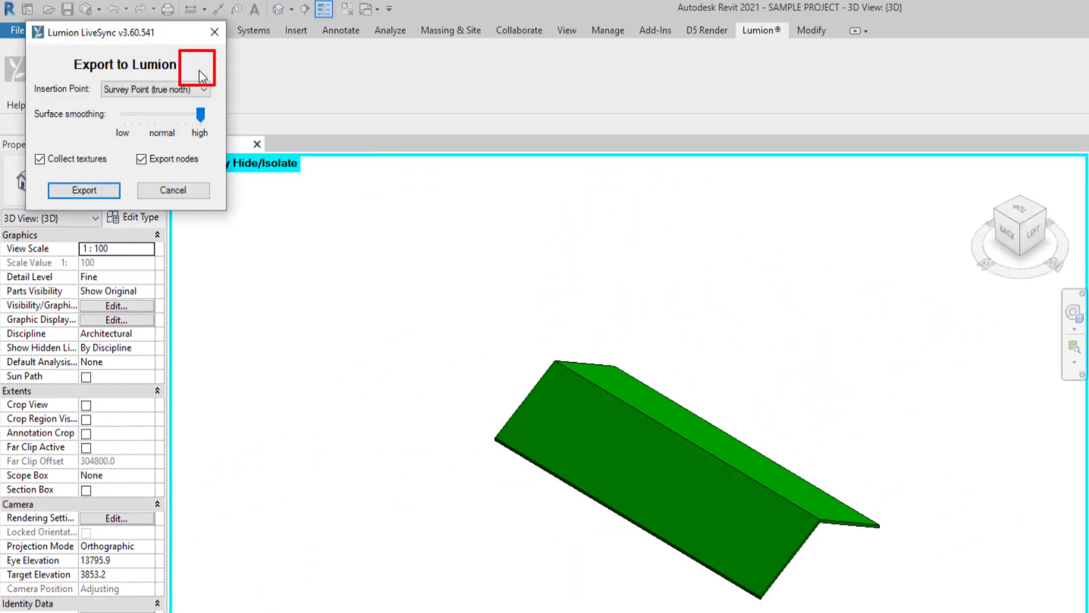
left_click(81, 191)
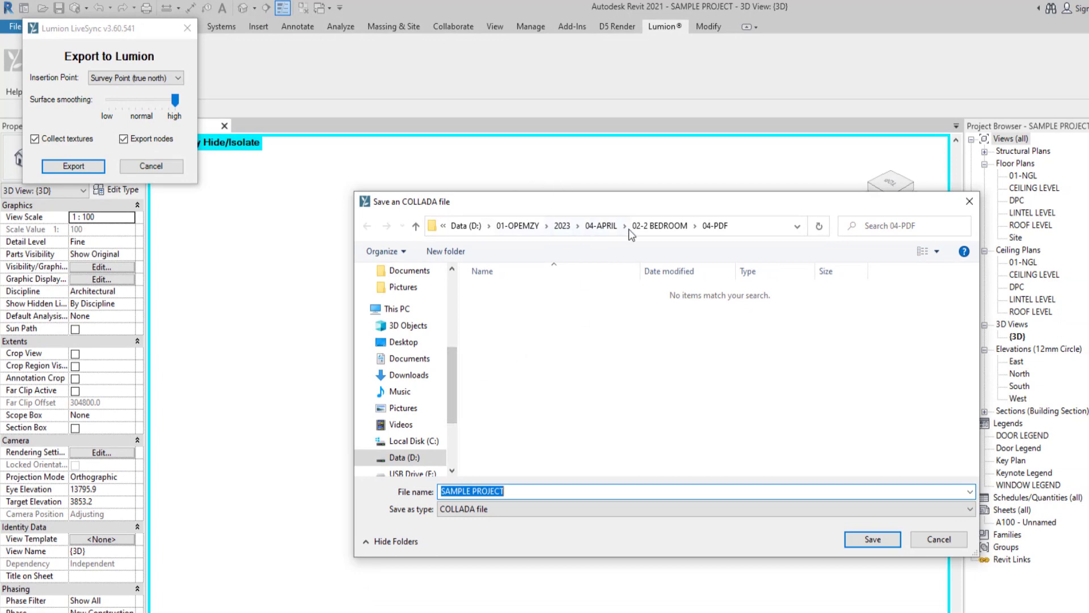
Save the roof export as the COLLADA file 01-ROOF.dae in the lumion exports project folder on Data (D:)
double_click(466, 227)
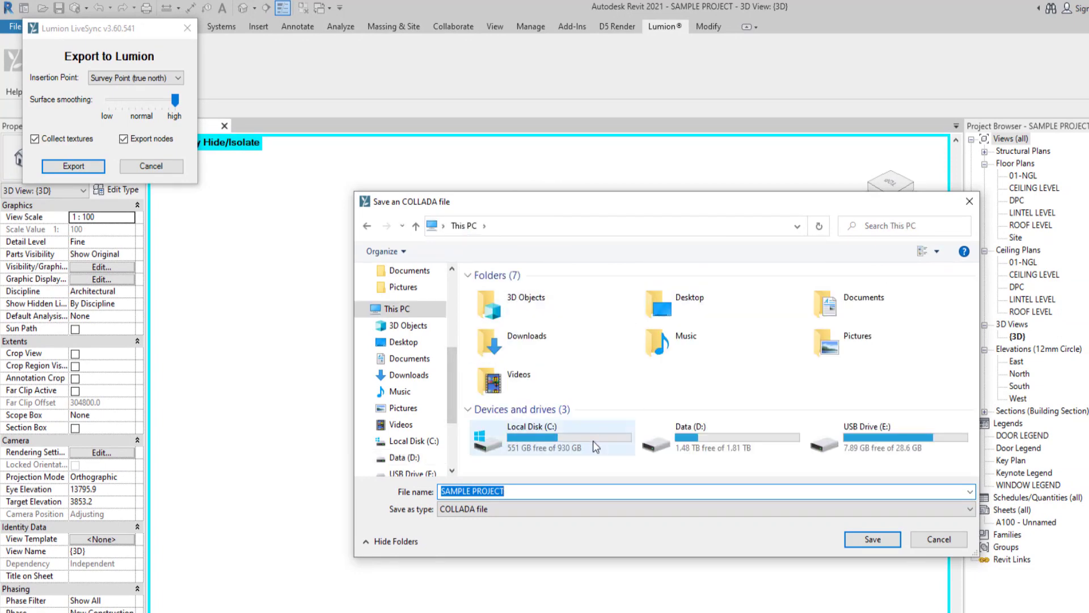
double_click(731, 432)
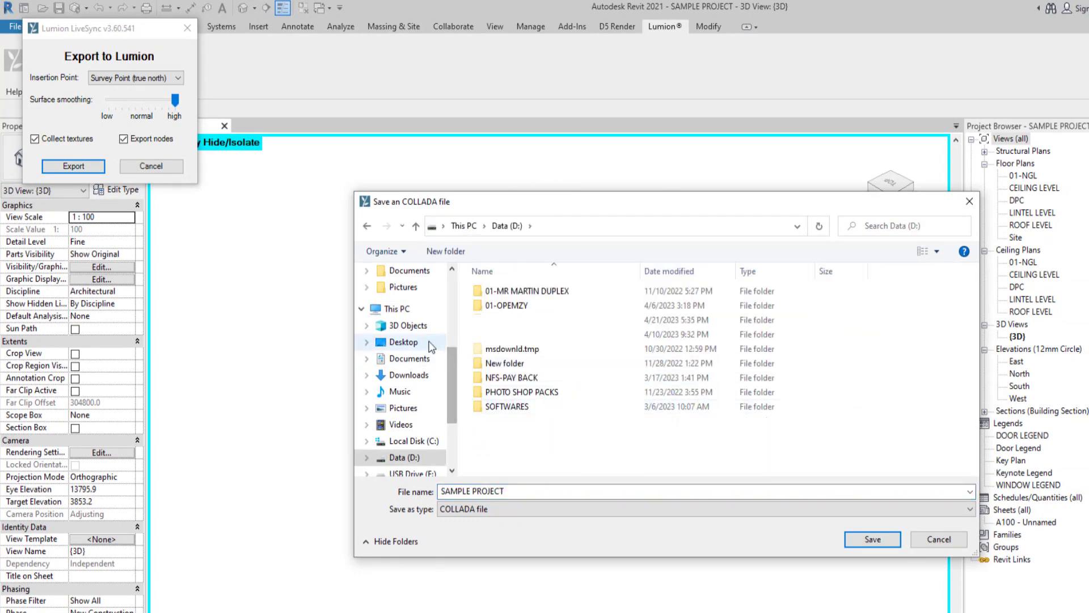
left_click(533, 319)
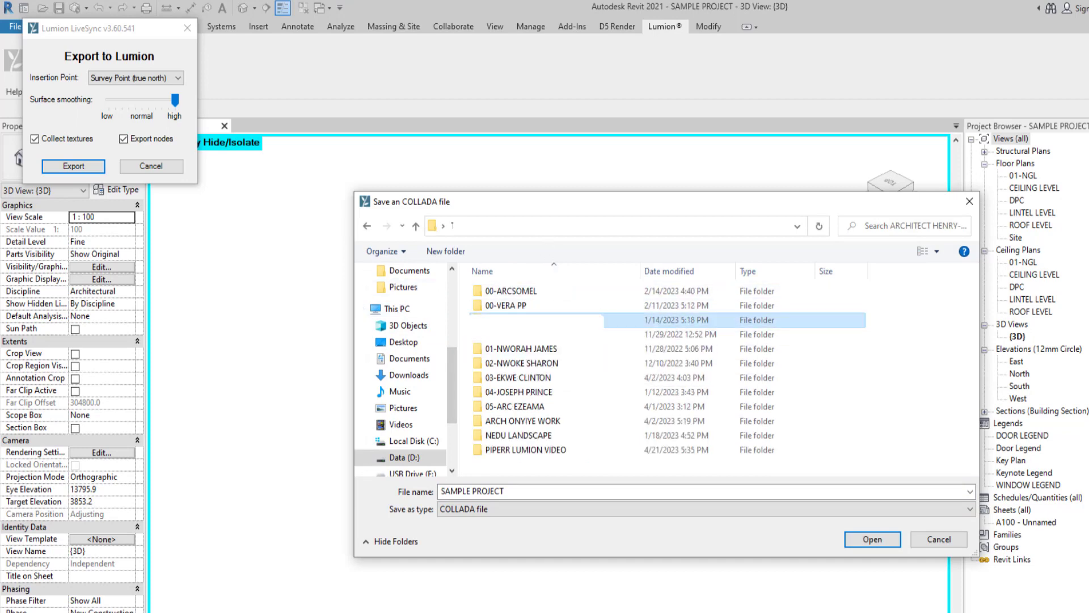
key("Return")
double_click(515, 291)
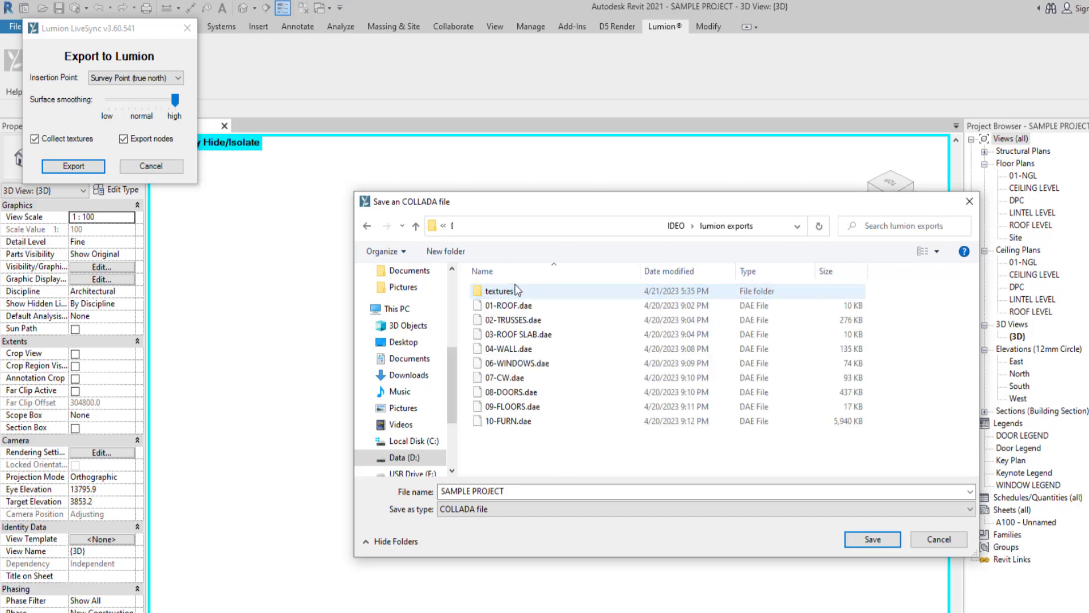
left_click(516, 305)
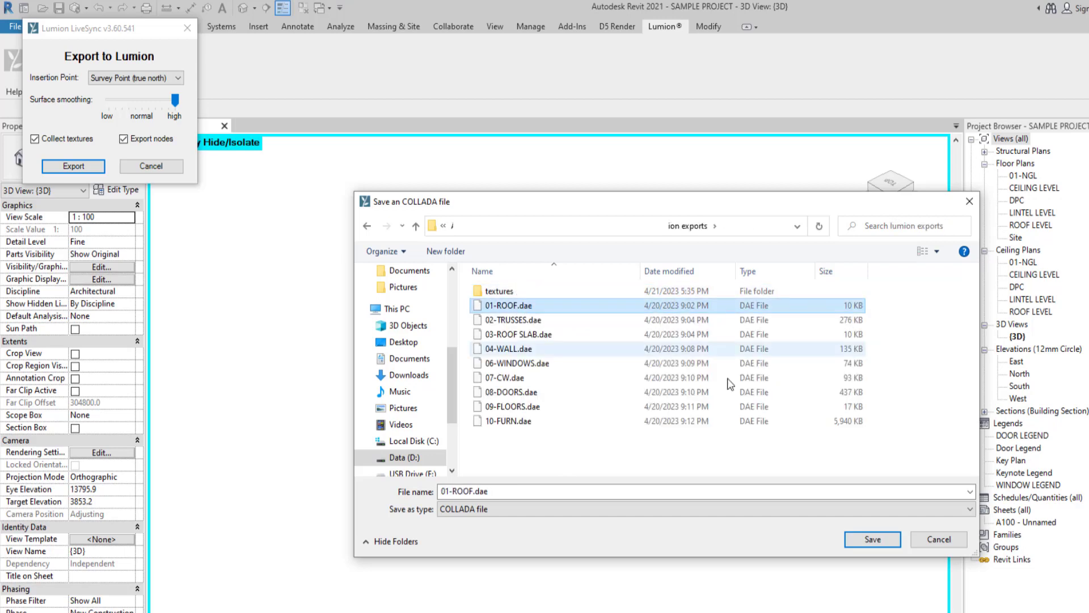
left_click(872, 539)
left_click(668, 365)
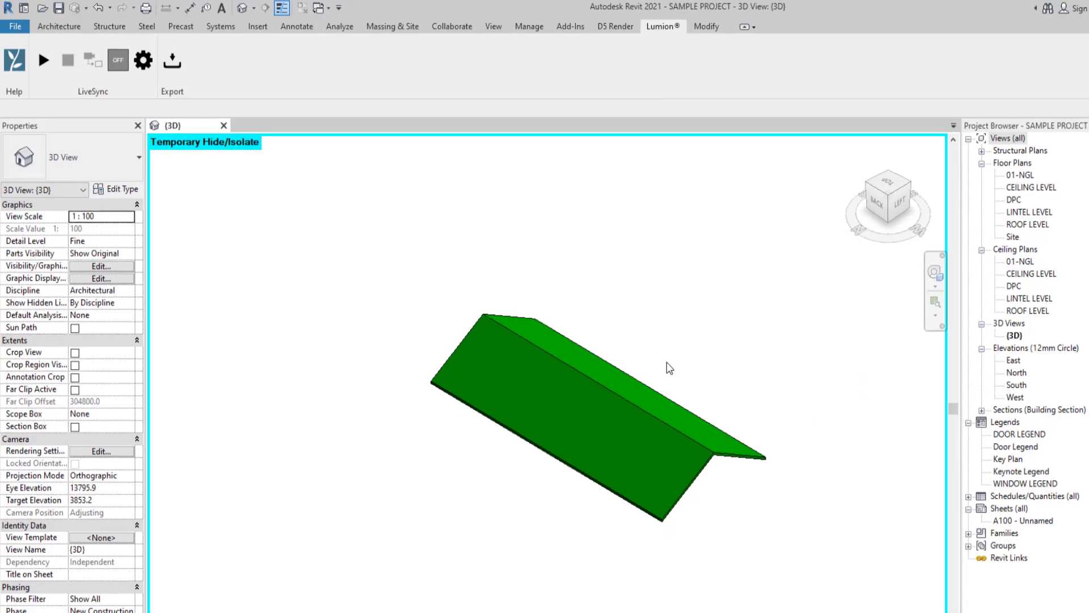
Reset the temporary hide in the 3D view to bring back the whole building
key("h")
key("r")
scroll(670, 582, "up", 1)
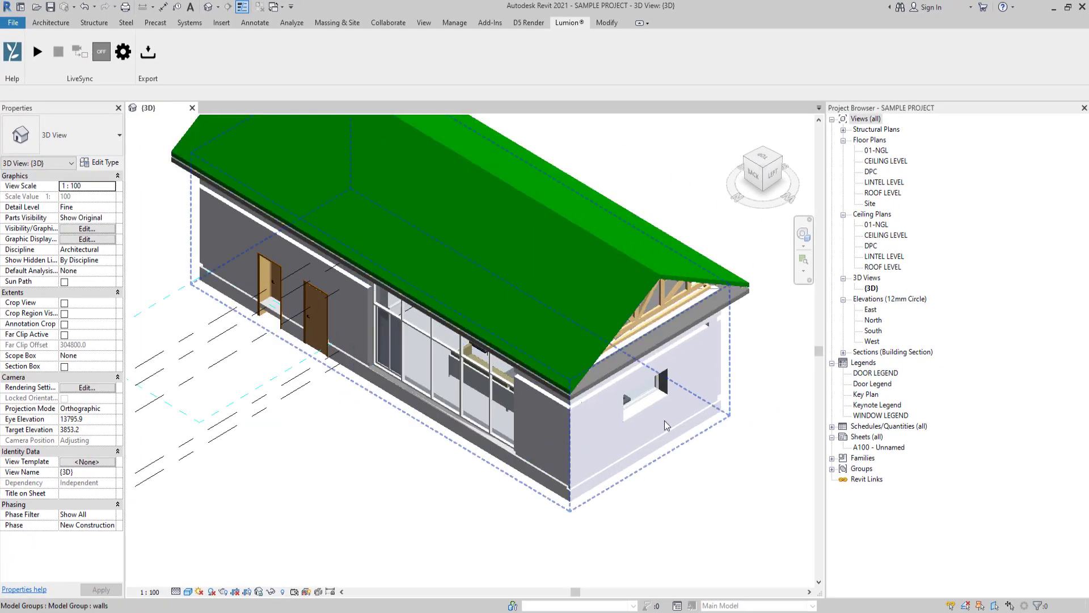
scroll(707, 154, "down", 2)
middle_click_drag(599, 325, 559, 388)
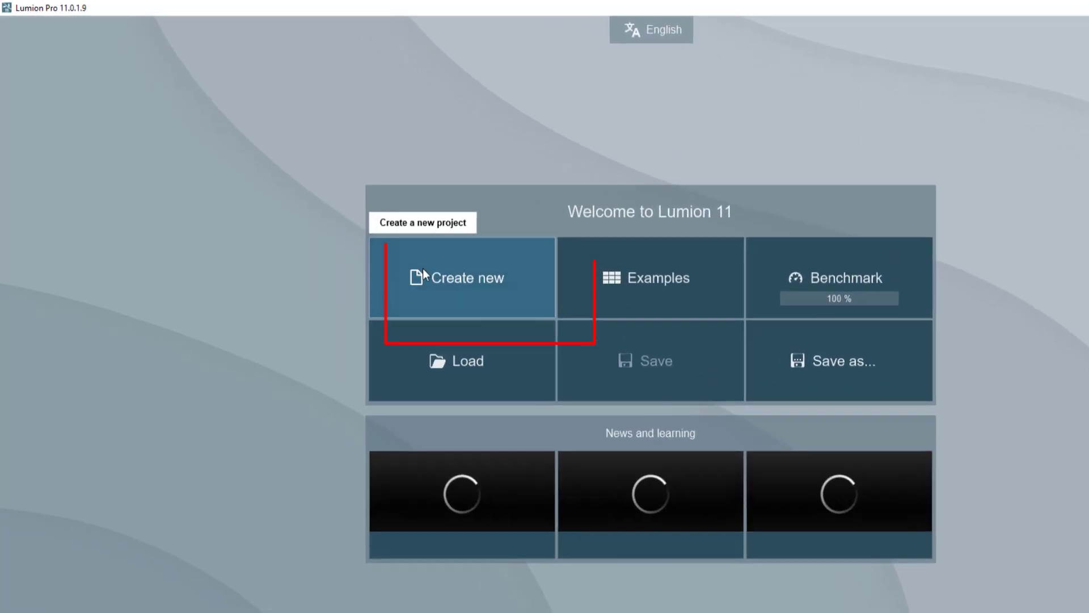
Switch to Lumion and create a new project with the plain environment
left_click(483, 271)
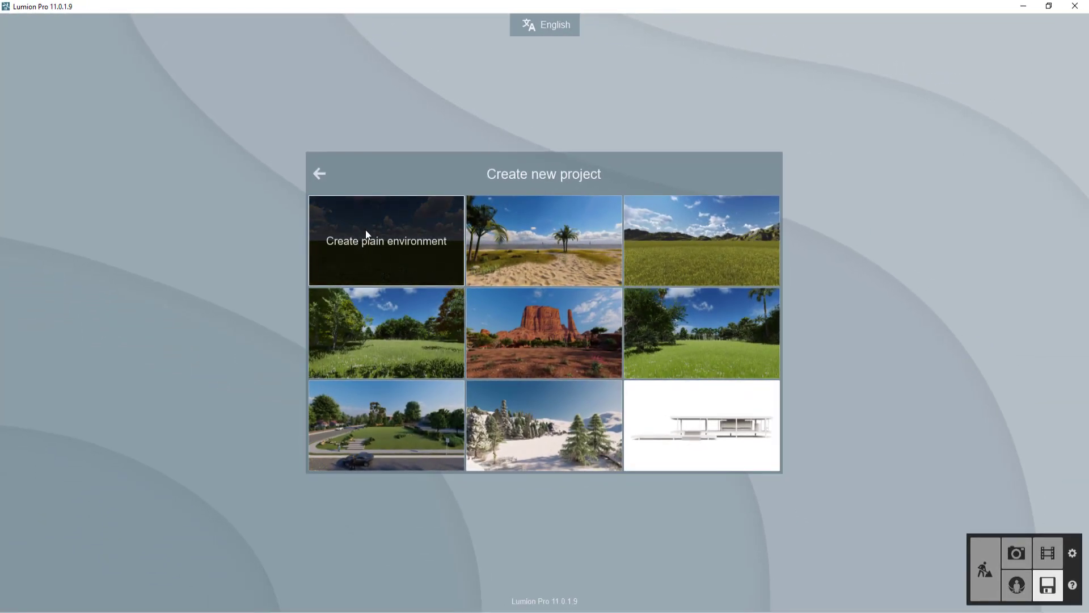
left_click(375, 242)
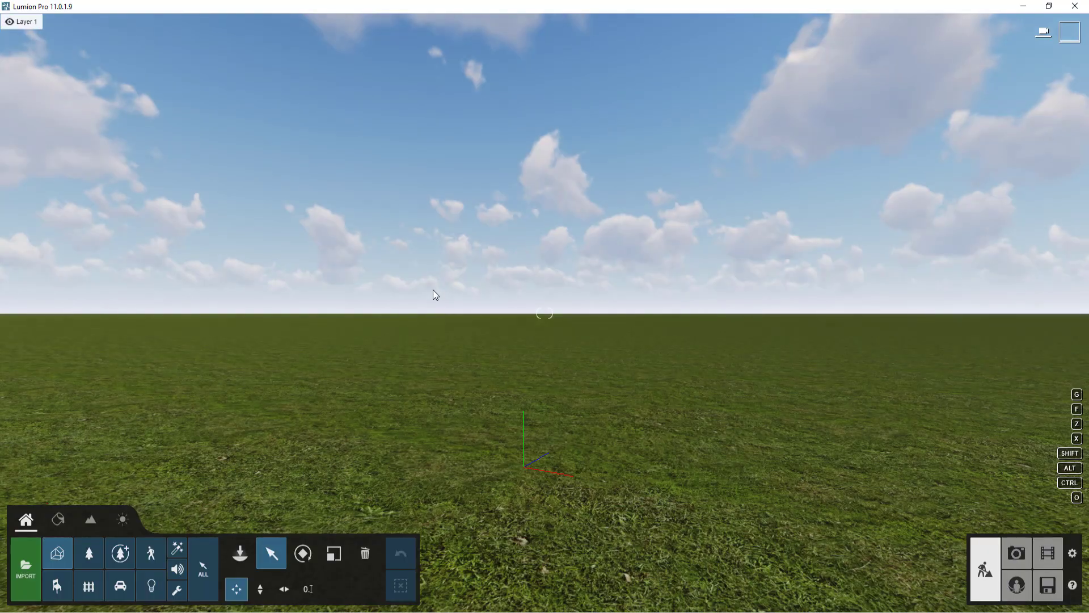
right_click_drag(692, 314, 483, 425)
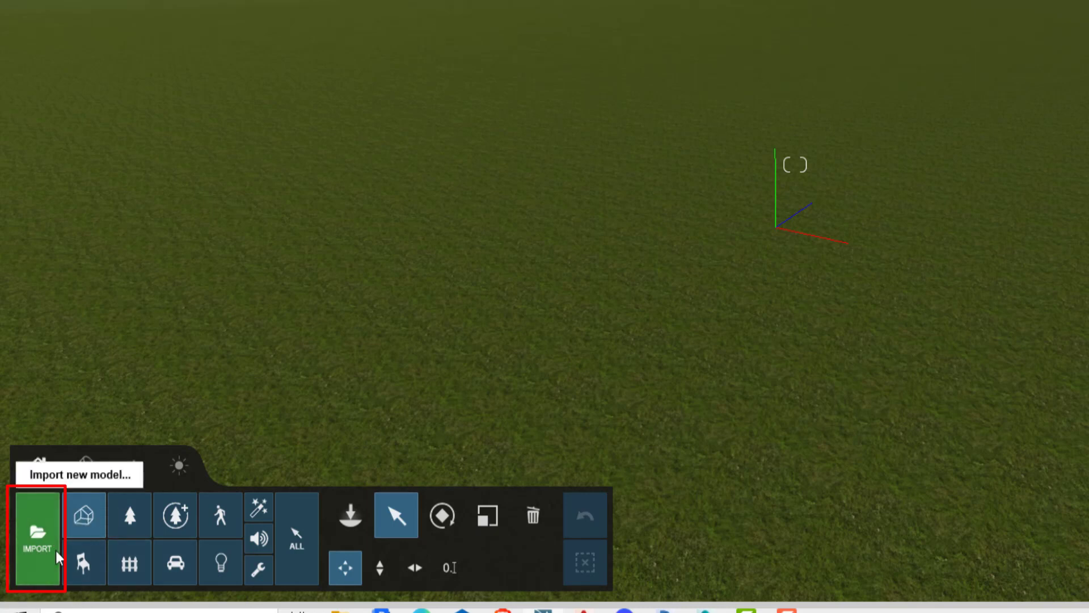
Start importing a new model and browse to the lumion exports folder inside PIPERR LUMION VIDEO on Data (D:)
left_click(32, 547)
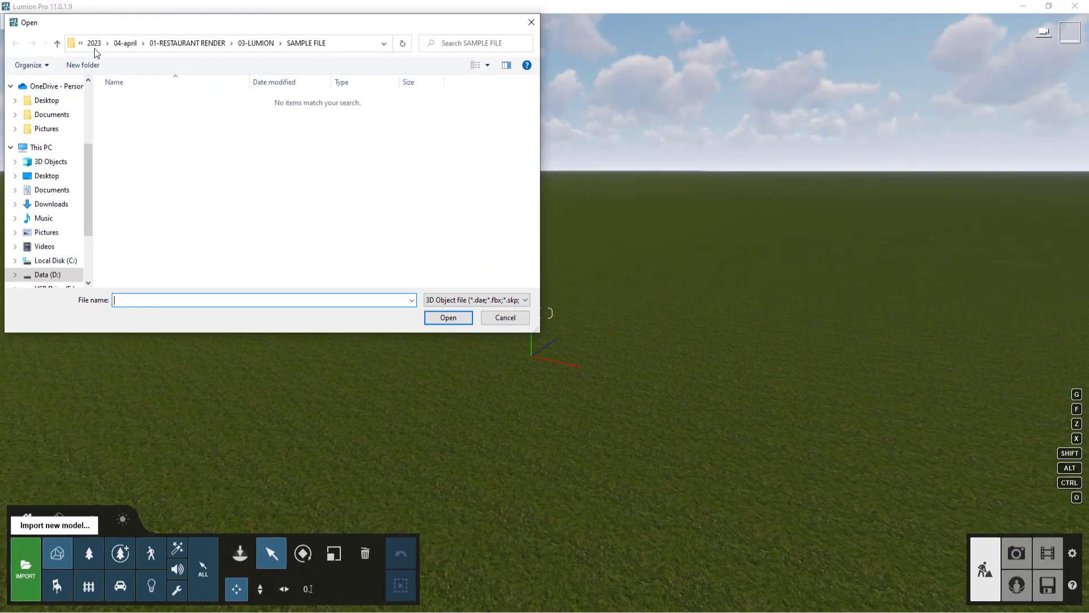
left_click_drag(120, 22, 609, 158)
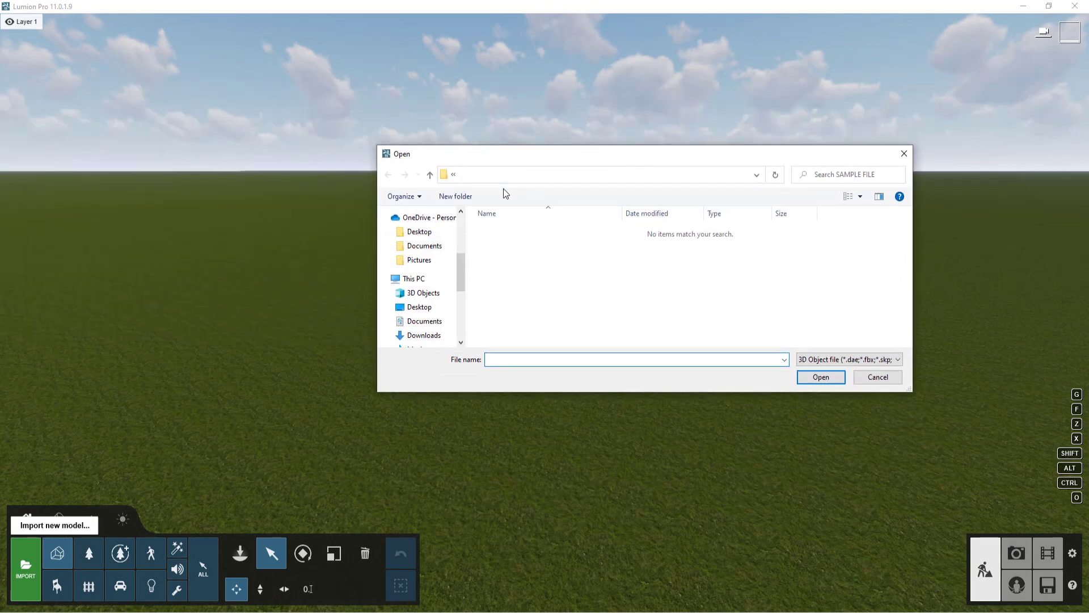
left_click(213, 6)
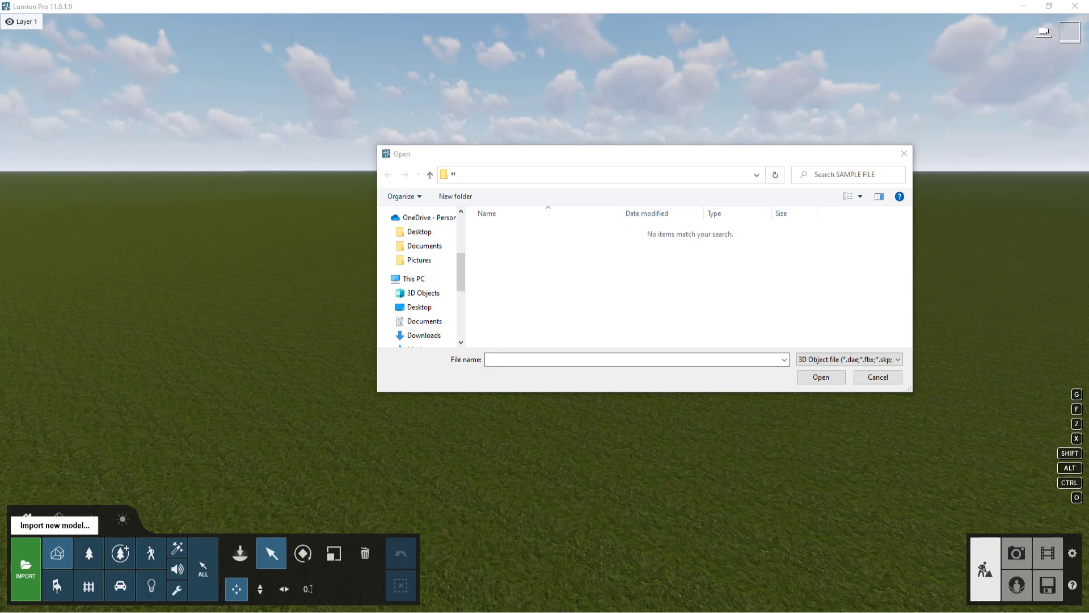
scroll(462, 319, "down", 2)
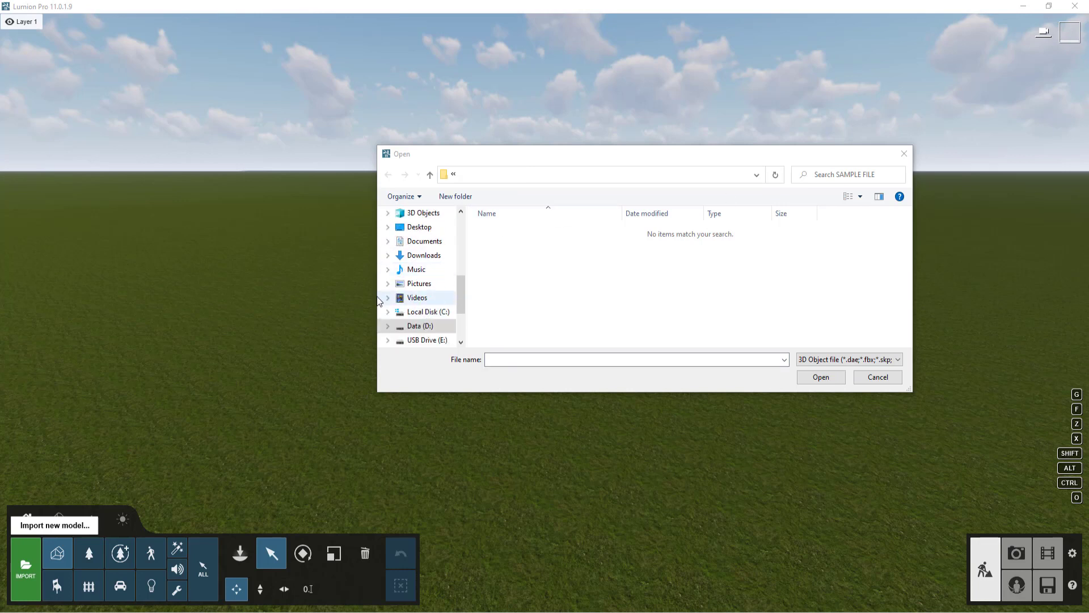
left_click(426, 328)
left_click(545, 255)
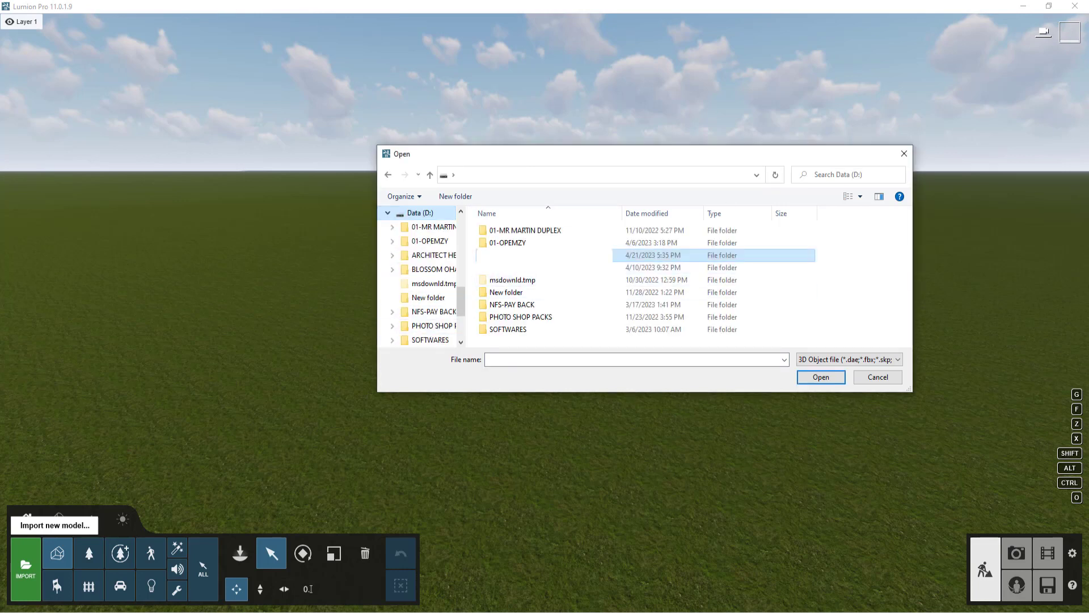
double_click(545, 255)
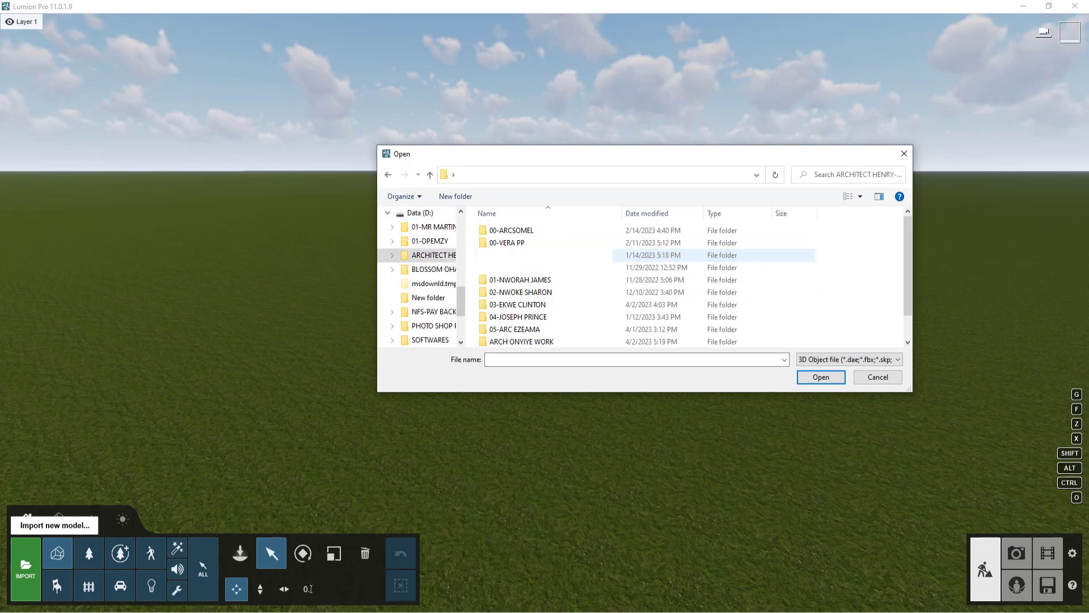
scroll(539, 334, "down", 3)
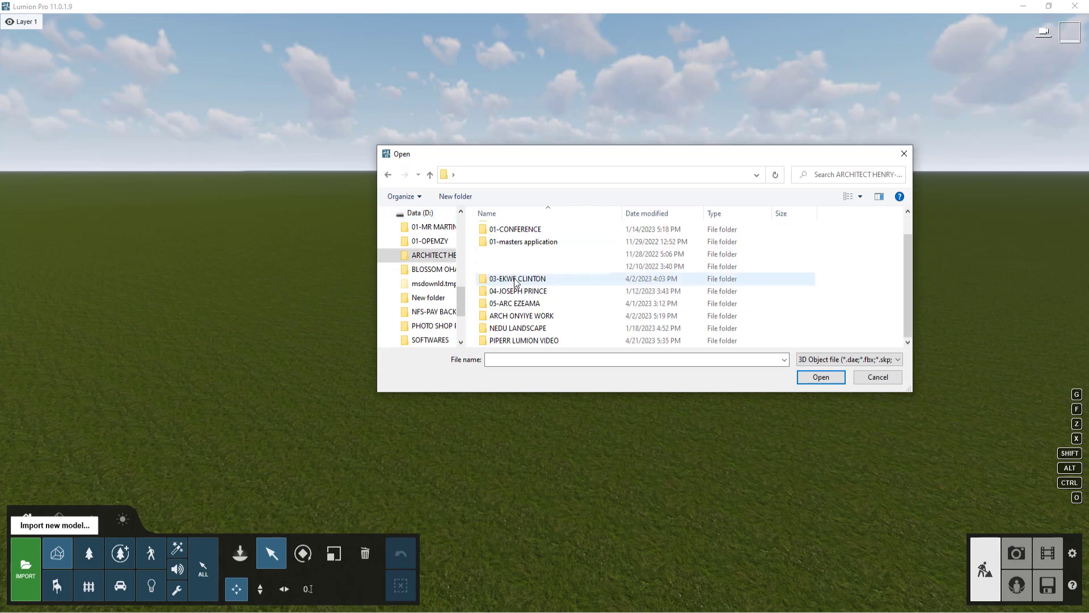
double_click(529, 340)
double_click(508, 231)
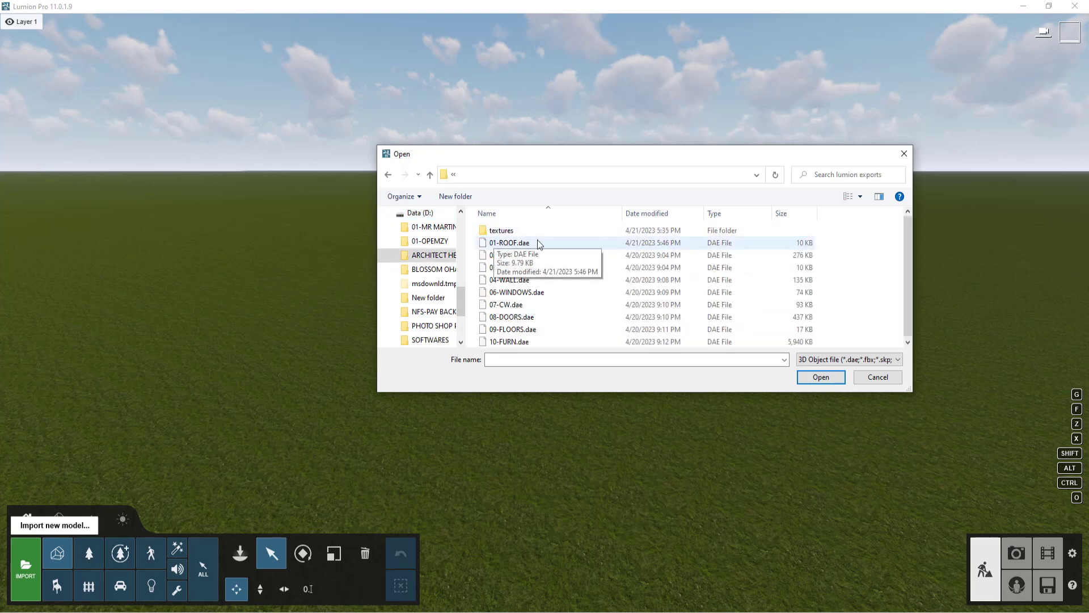
Import 01-ROOF.dae as 01-ROOF in the Main (default) category, without animations or edges, and place the roof on the grass
left_click(494, 243)
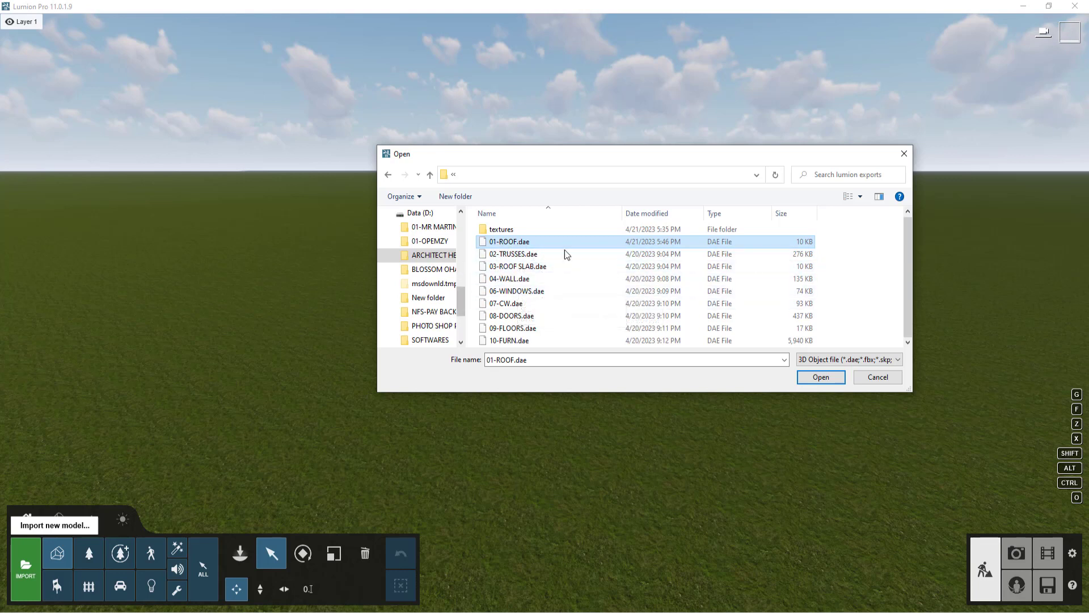
left_click(821, 377)
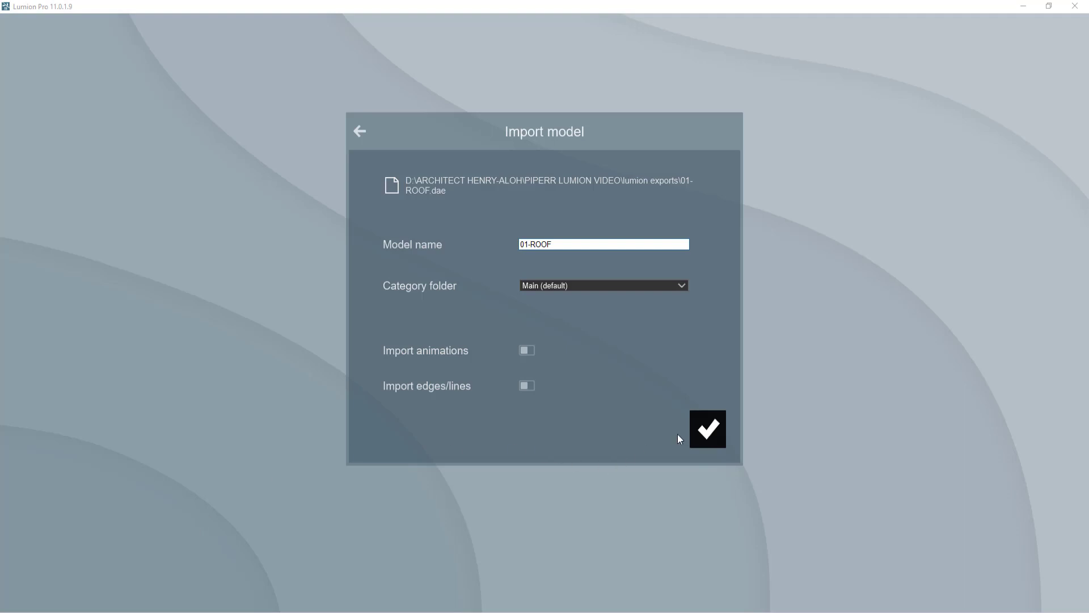
left_click(708, 431)
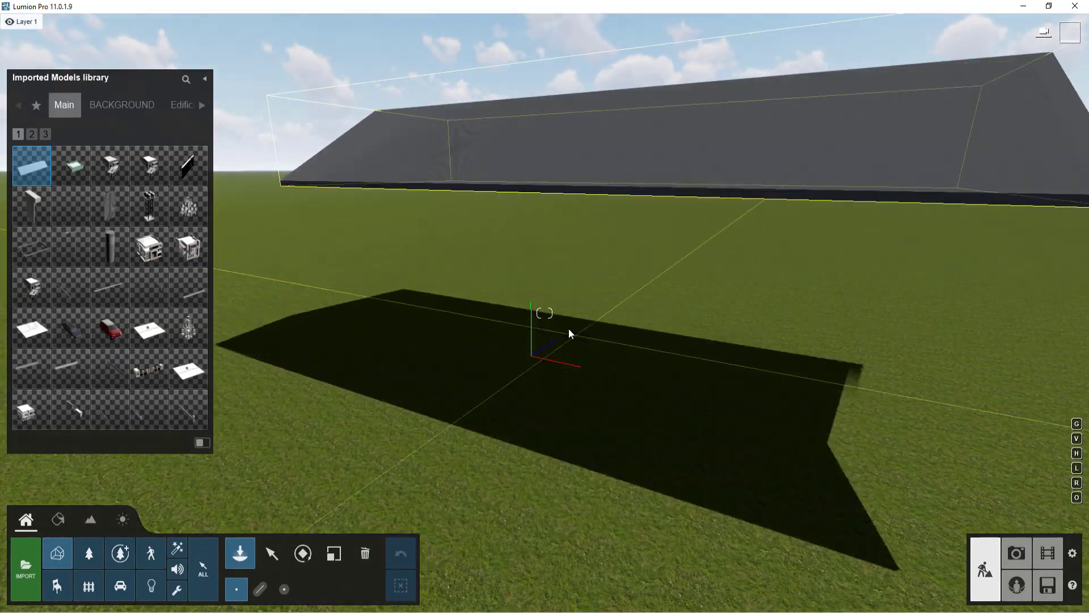
left_click(353, 487)
Import 02-TRUSSES.dae with the default model name and category, and place the trusses in the scene near the roof
left_click(33, 590)
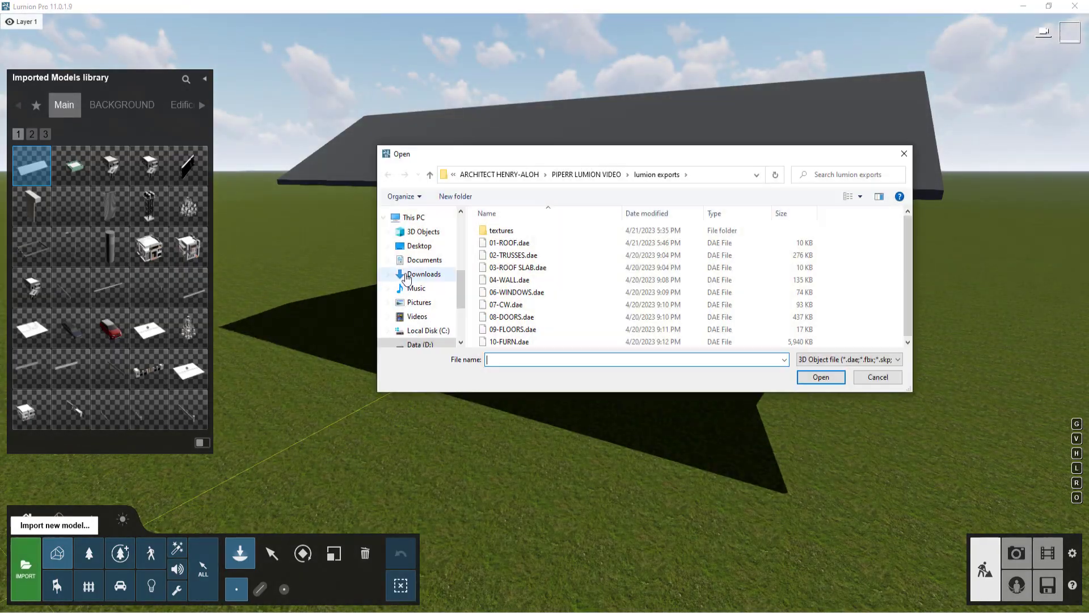
left_click(823, 379)
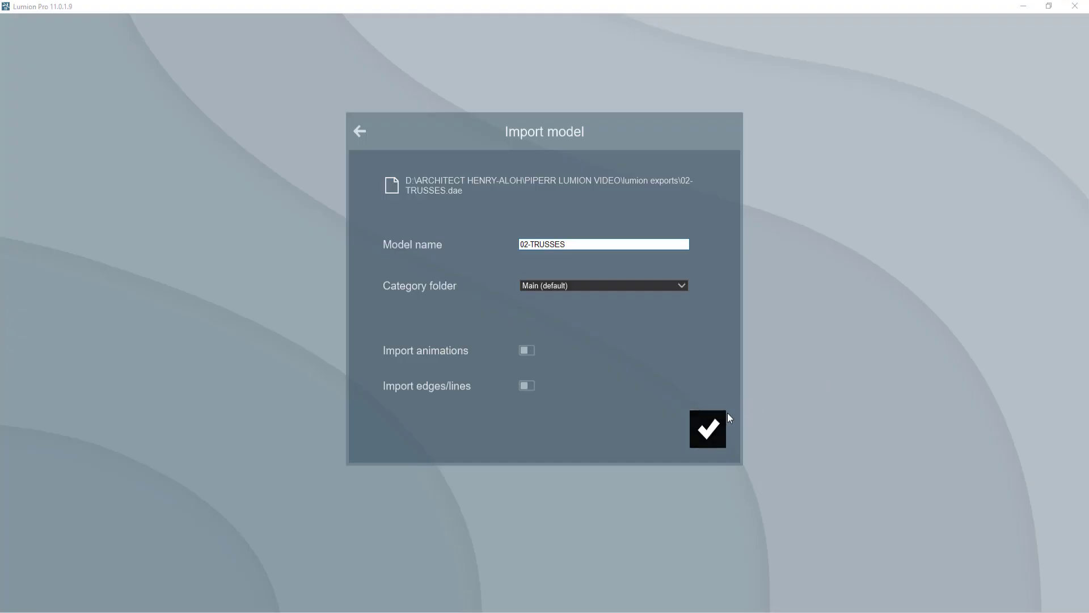
left_click(699, 432)
key("w")
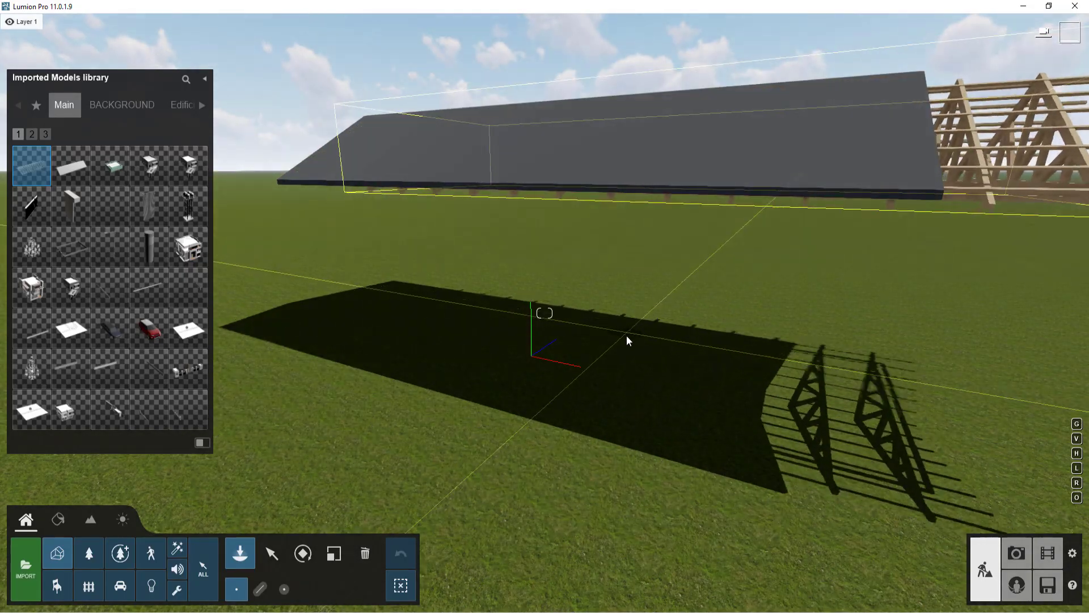
key("s")
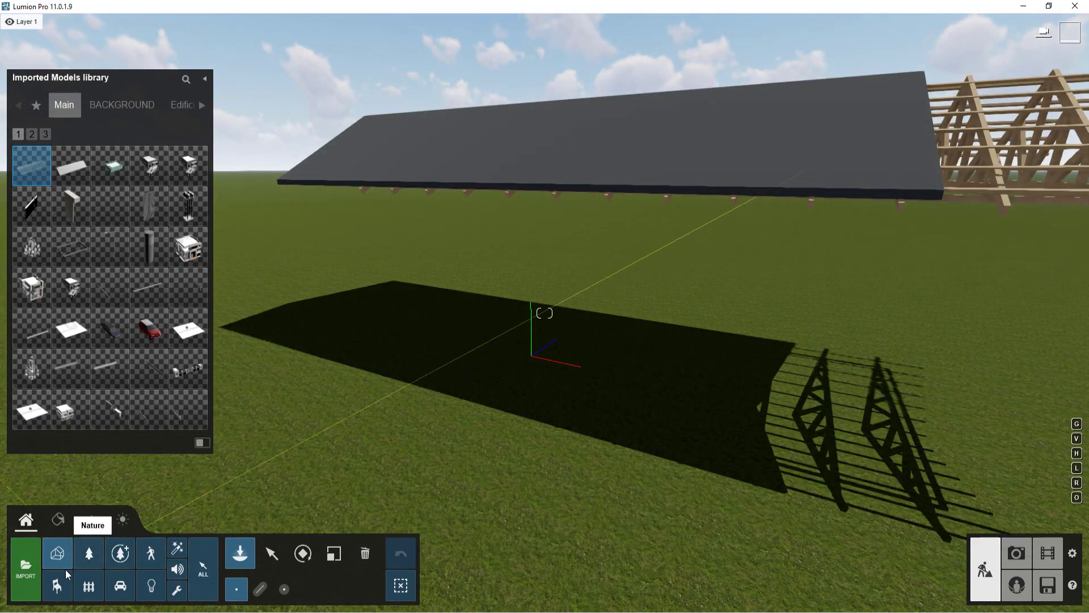
Import 03-ROOF SLAB.dae into the Main (default) category and place the slab beneath the roof and trusses
left_click(26, 568)
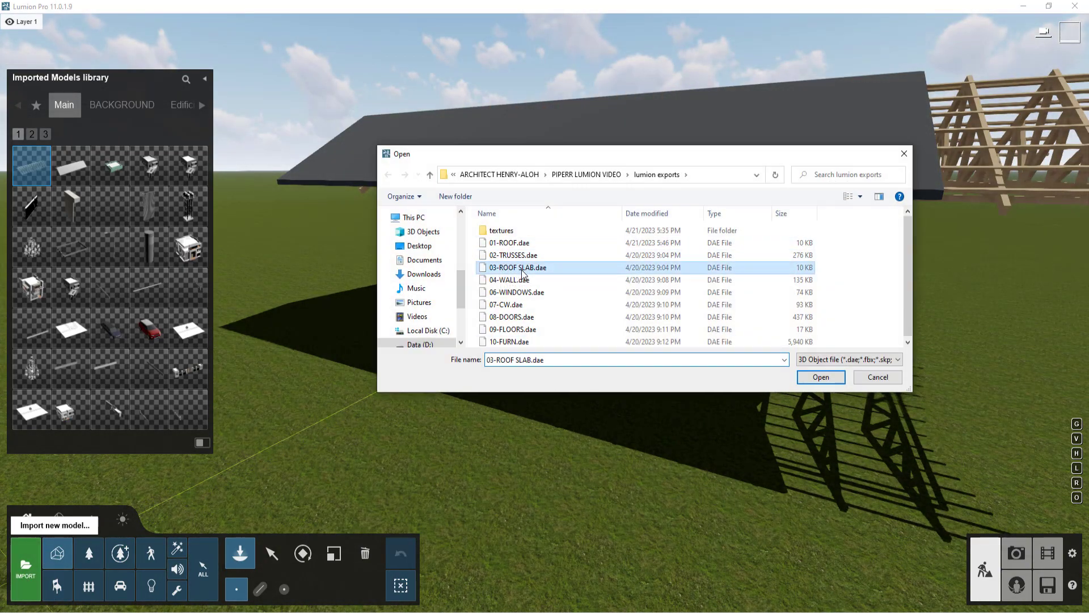
left_click(821, 378)
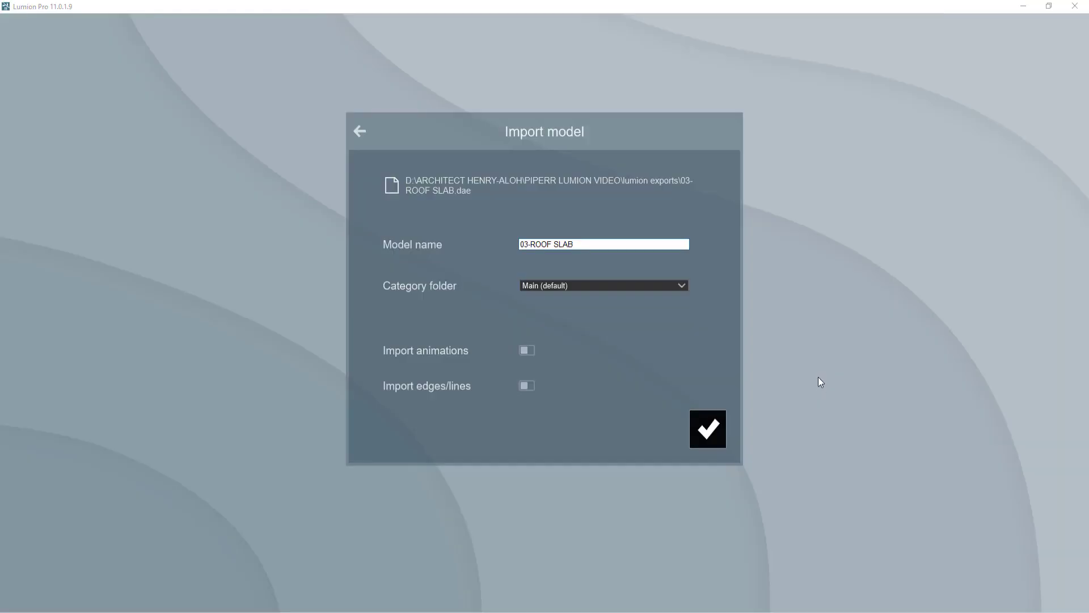
left_click(716, 436)
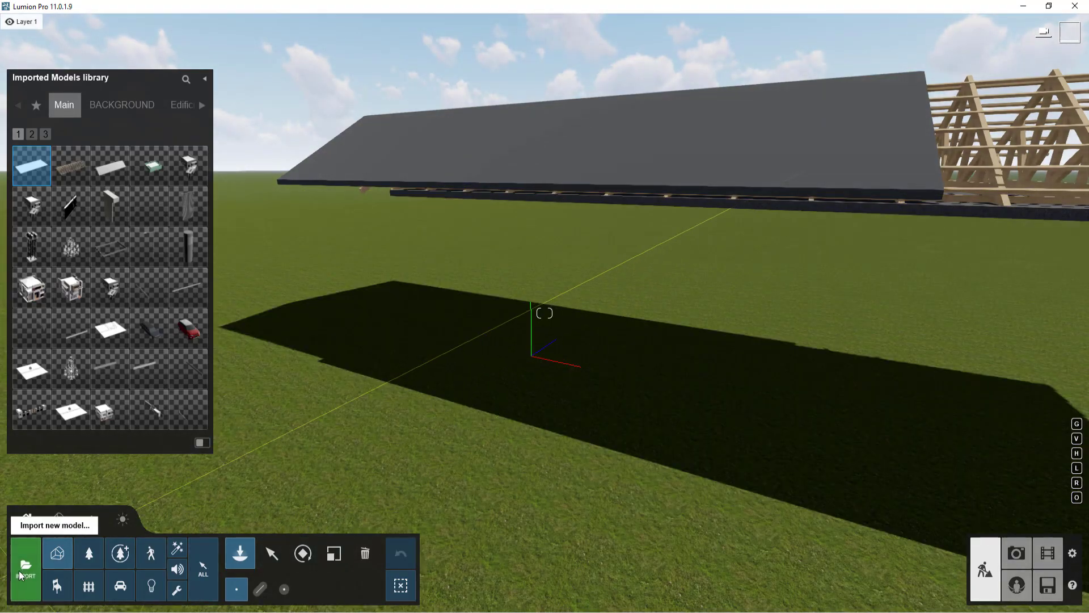
Import 04-WALL.dae into the Main (default) category and place the walls on the ground below the roof
left_click(26, 567)
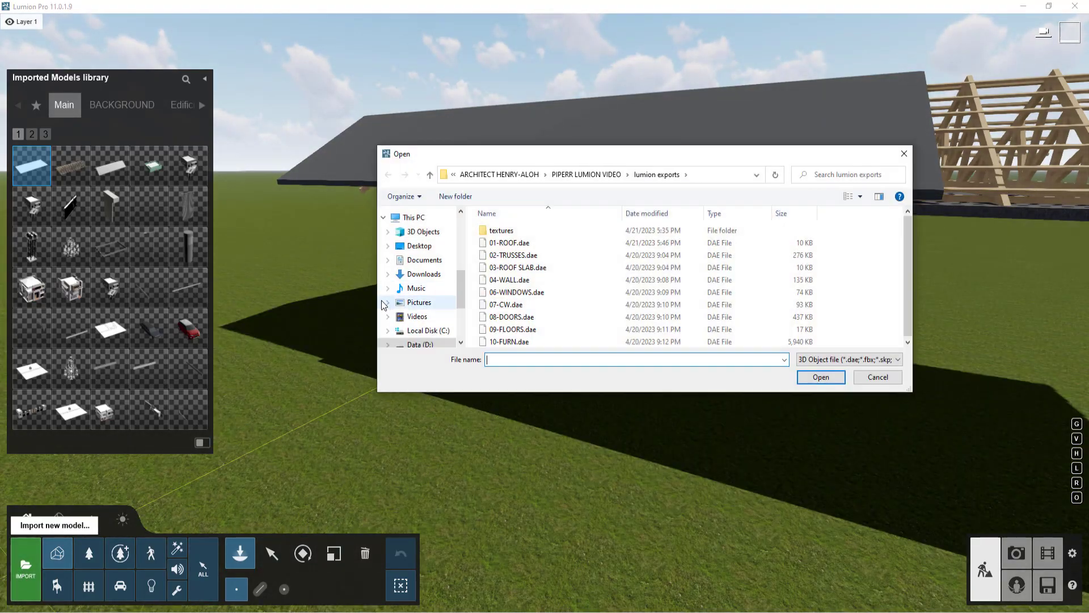
left_click(820, 377)
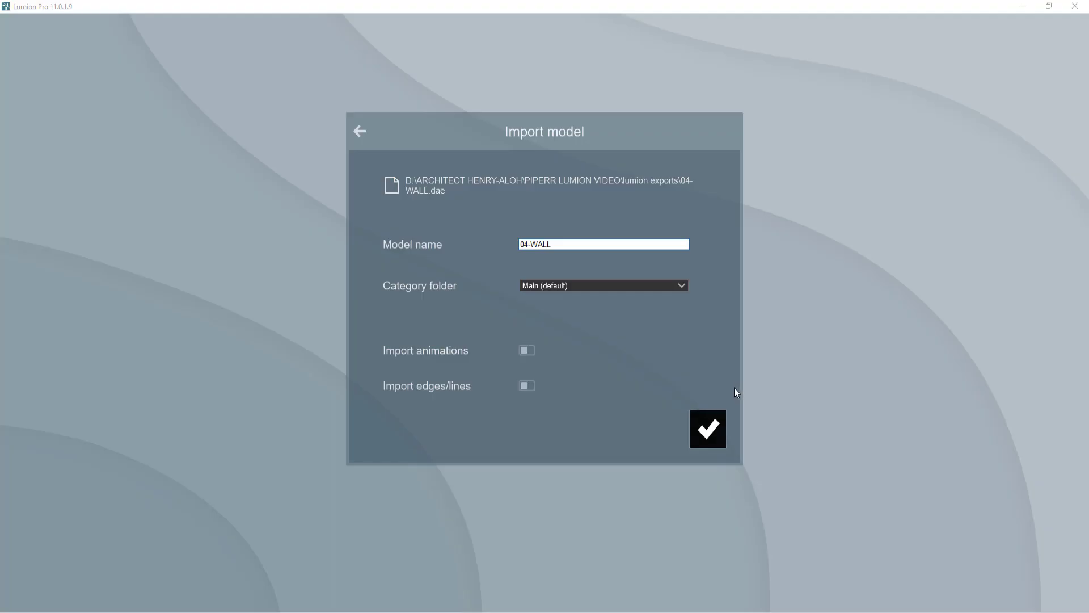
left_click(707, 429)
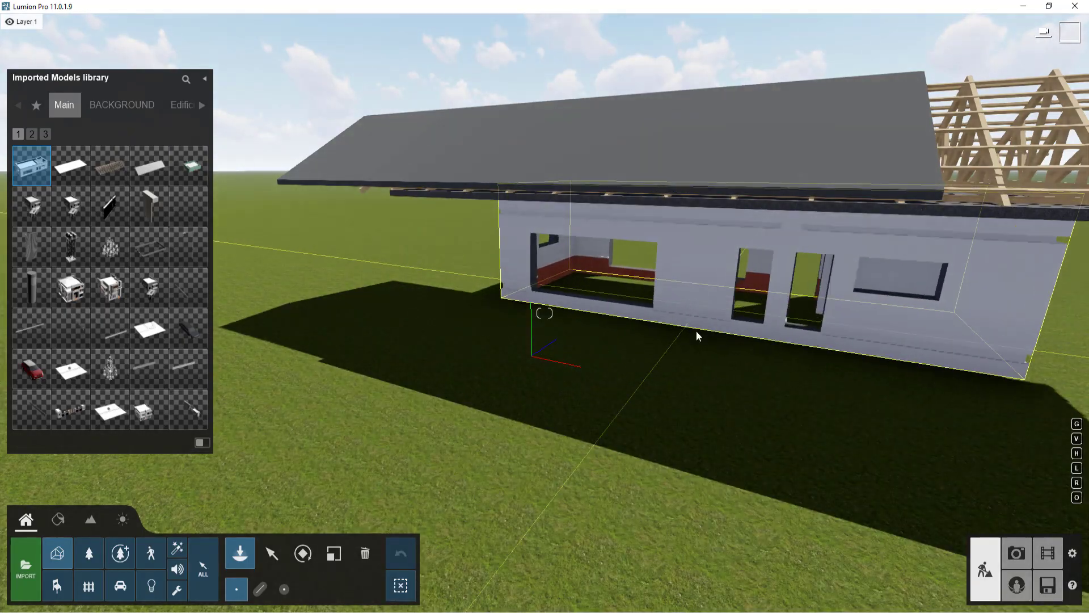
left_click(645, 321)
Import 06-WINDOWS.dae with the default import settings and place the windows model in the scene beside the walls
left_click(23, 578)
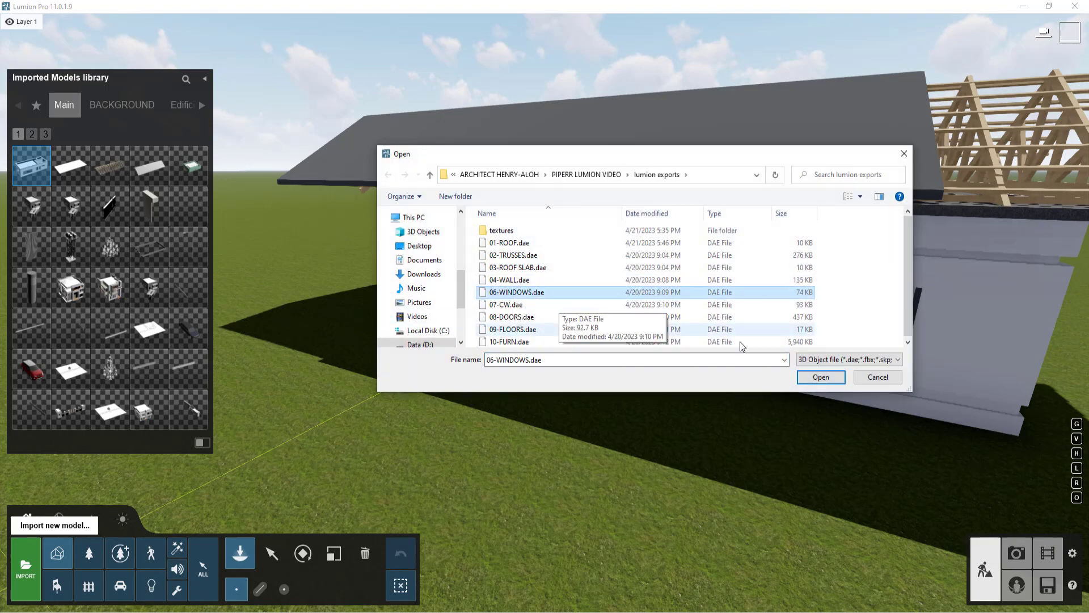
left_click(826, 378)
left_click(695, 417)
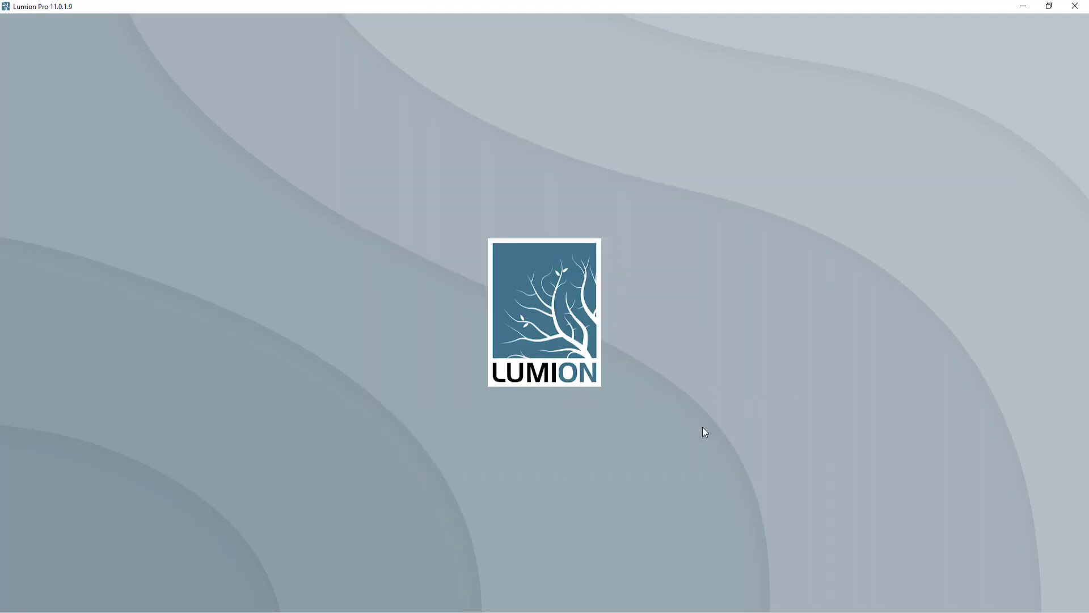
left_click(697, 366)
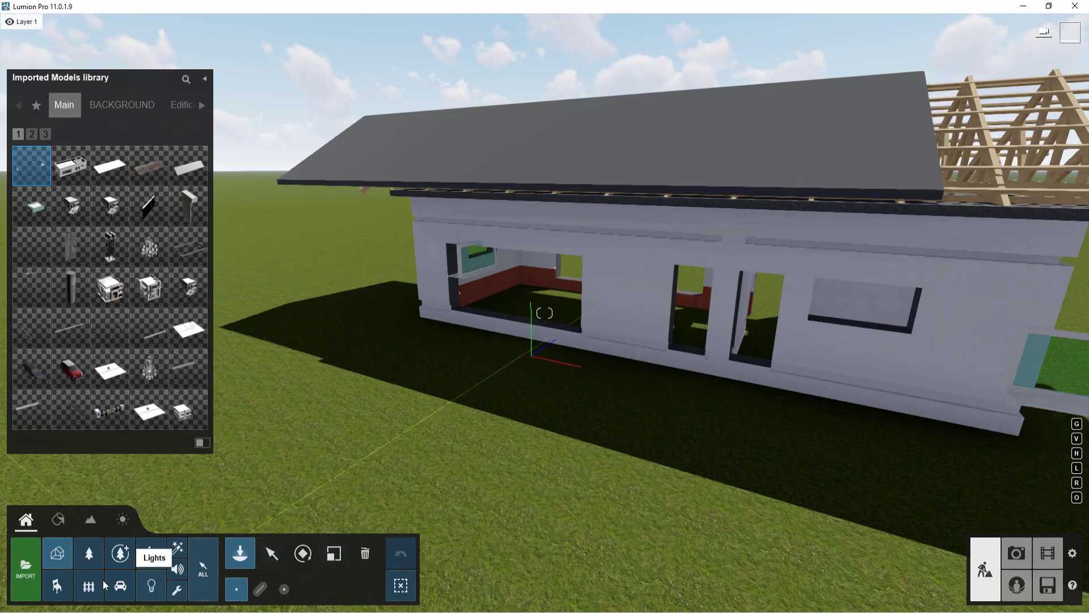
Import 07-CW.dae into the Main (default) category and place the glazed curtain wall in front of the house walls
left_click(22, 568)
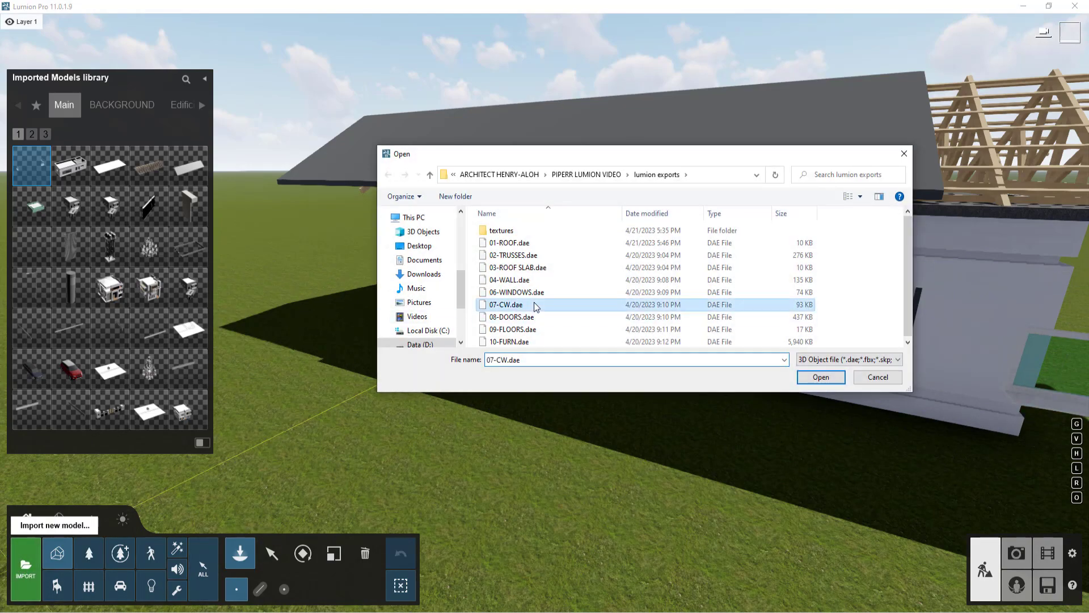
left_click(824, 381)
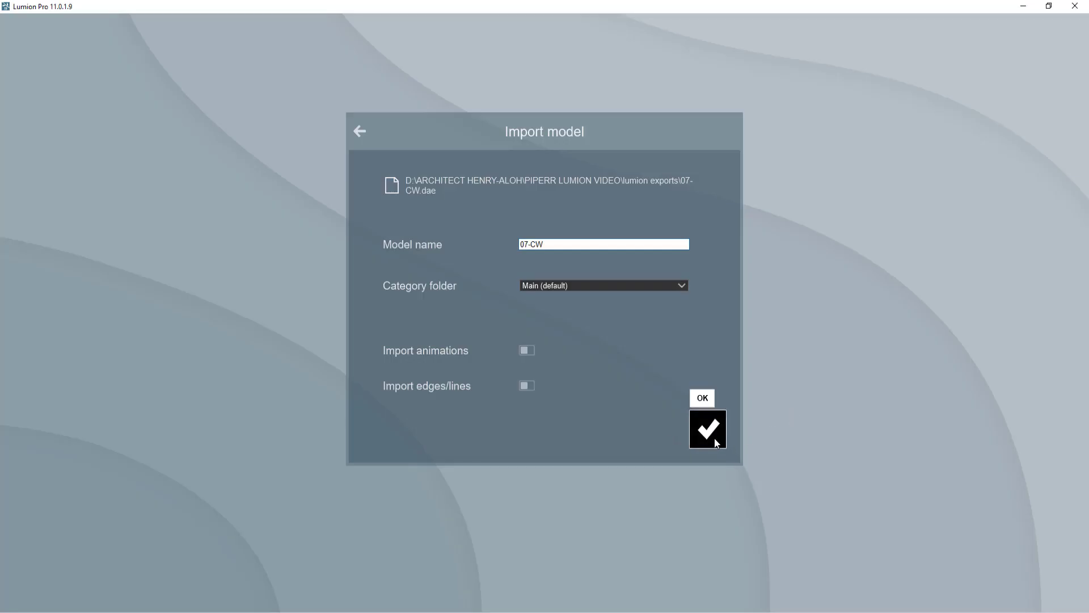
left_click(712, 437)
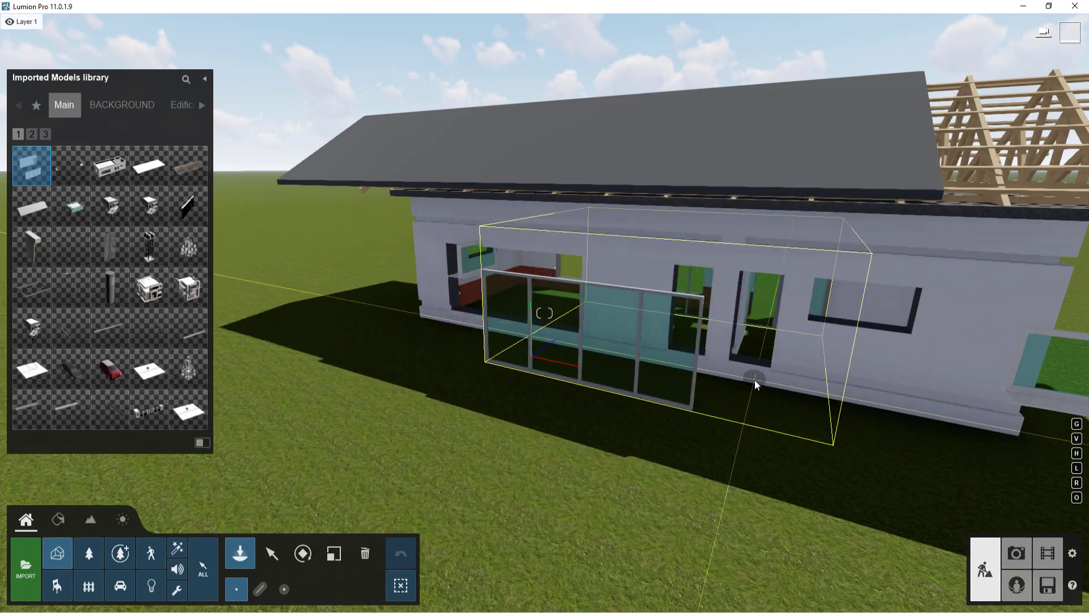
left_click(667, 465)
Import 08-DOORS.dae into the Main (default) category and place the doors model on the ground in front of the house
left_click(23, 580)
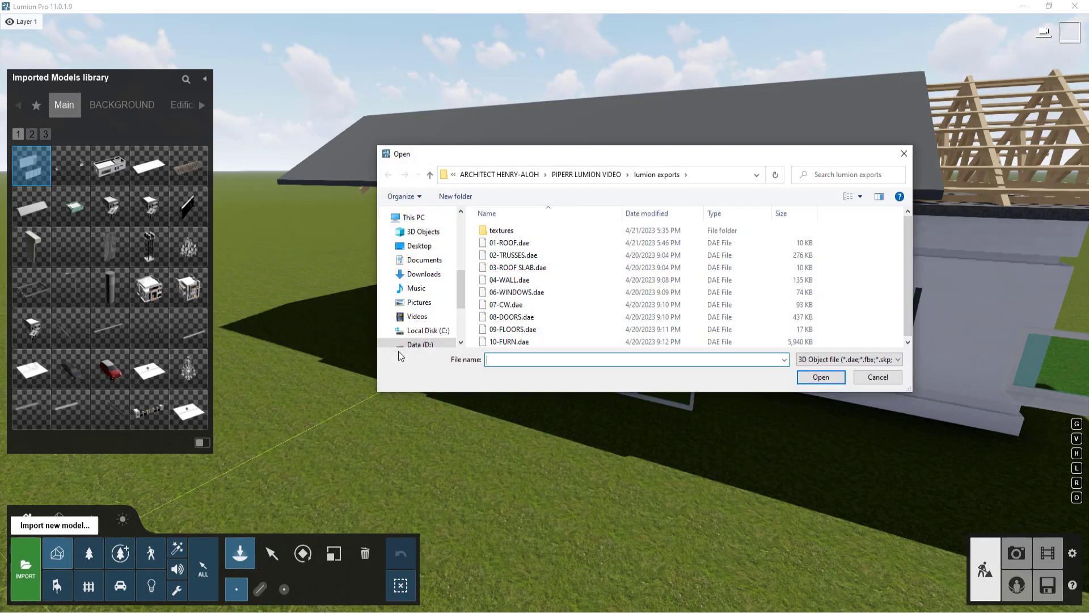
left_click(519, 316)
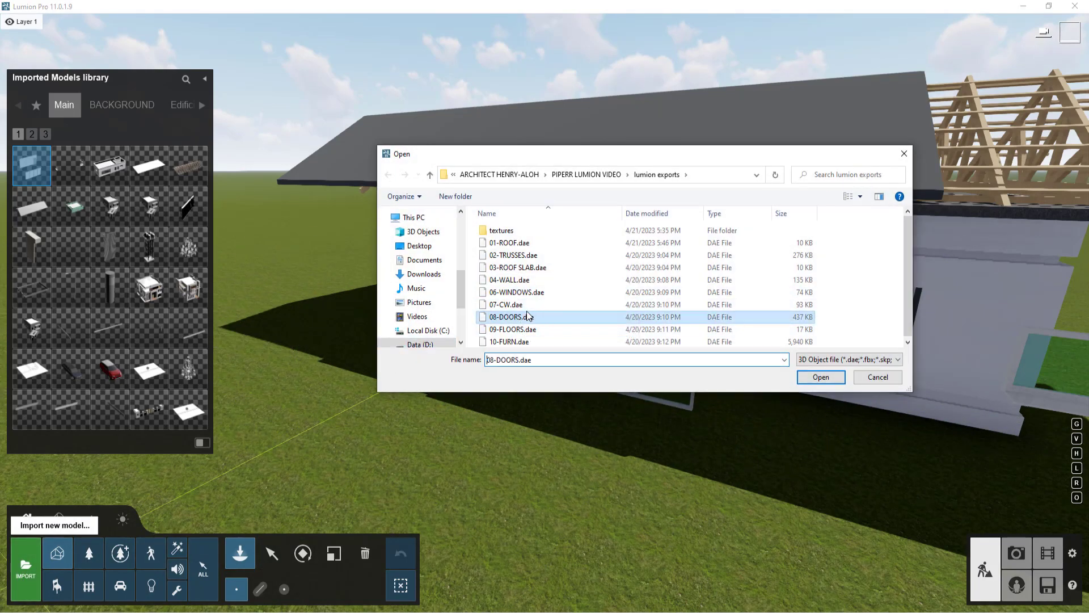
left_click(821, 378)
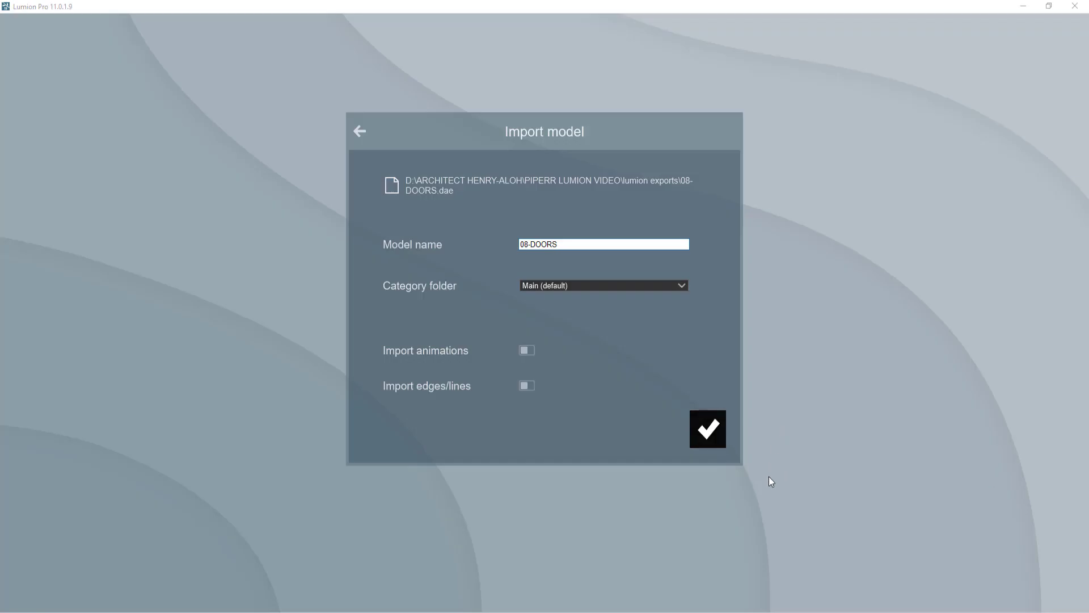
left_click(709, 431)
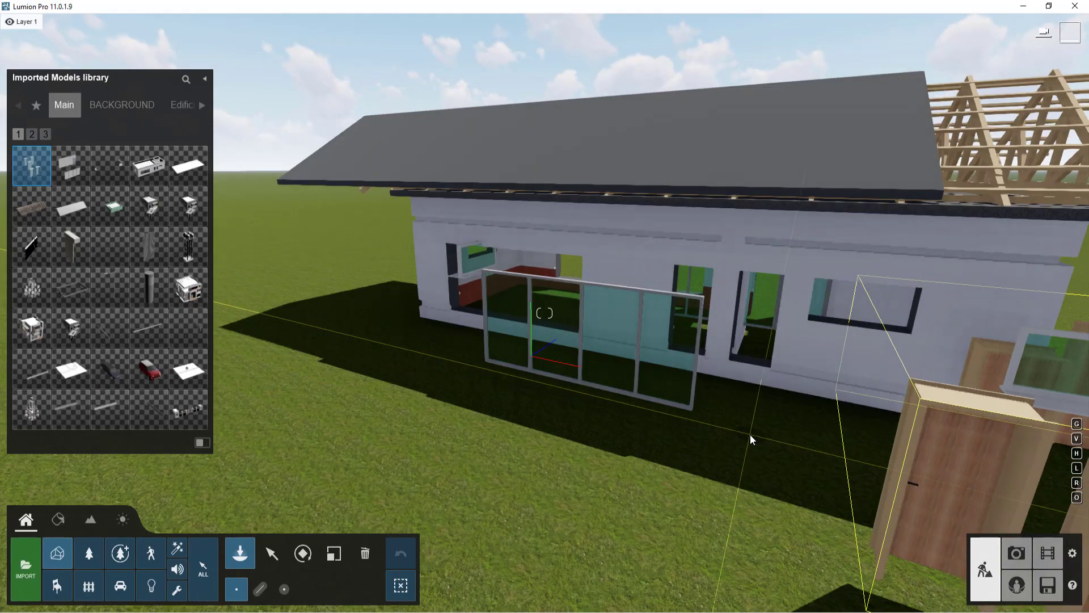
Import 09-FLOORS.dae with the default import settings and place the floors and entrance steps in front of the walls
left_click(20, 576)
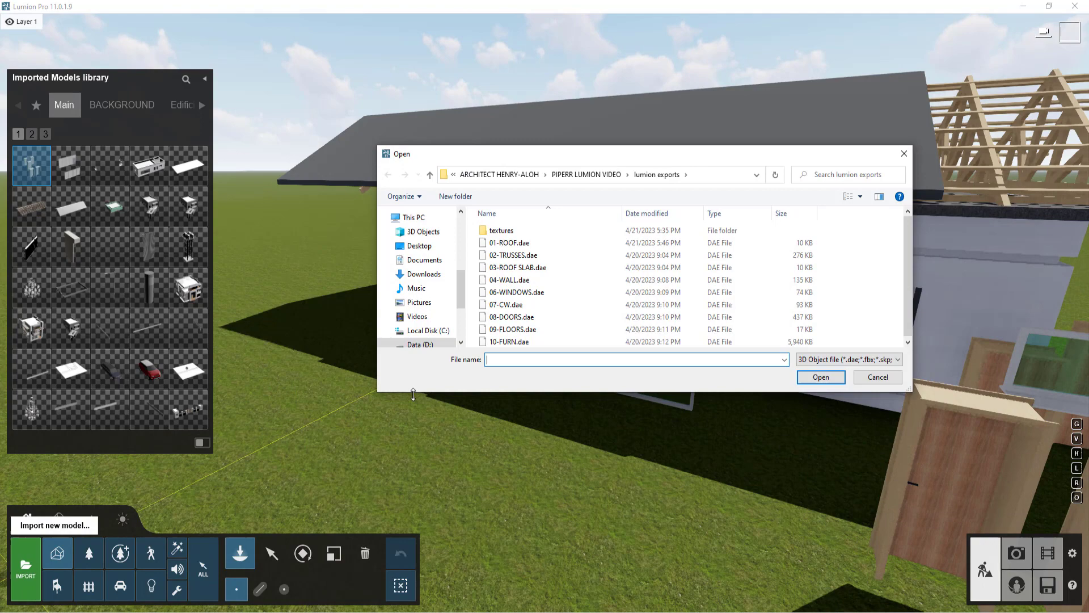
left_click(525, 331)
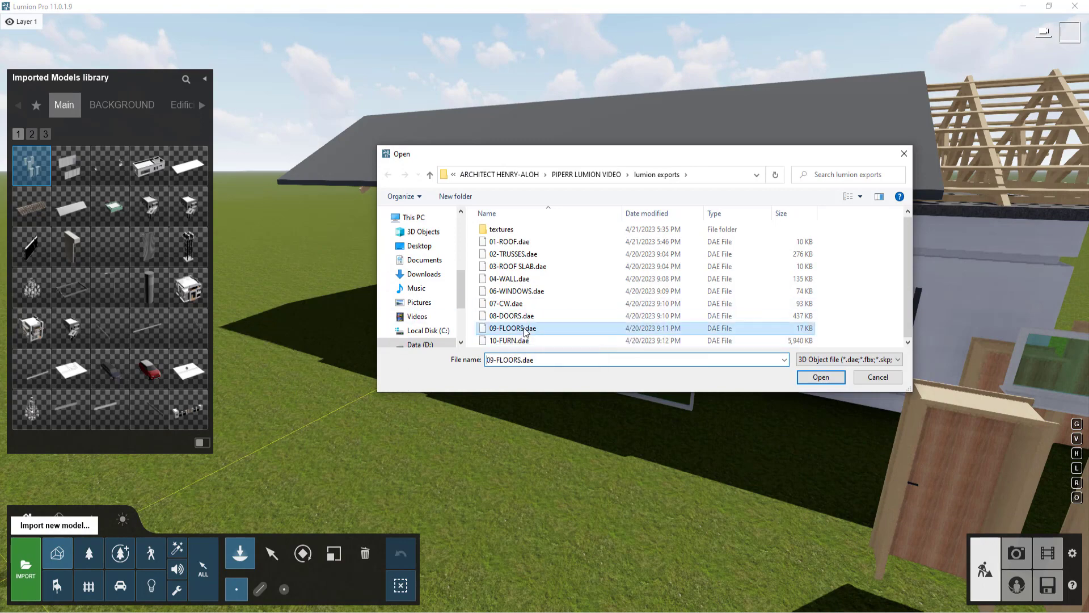
left_click(821, 378)
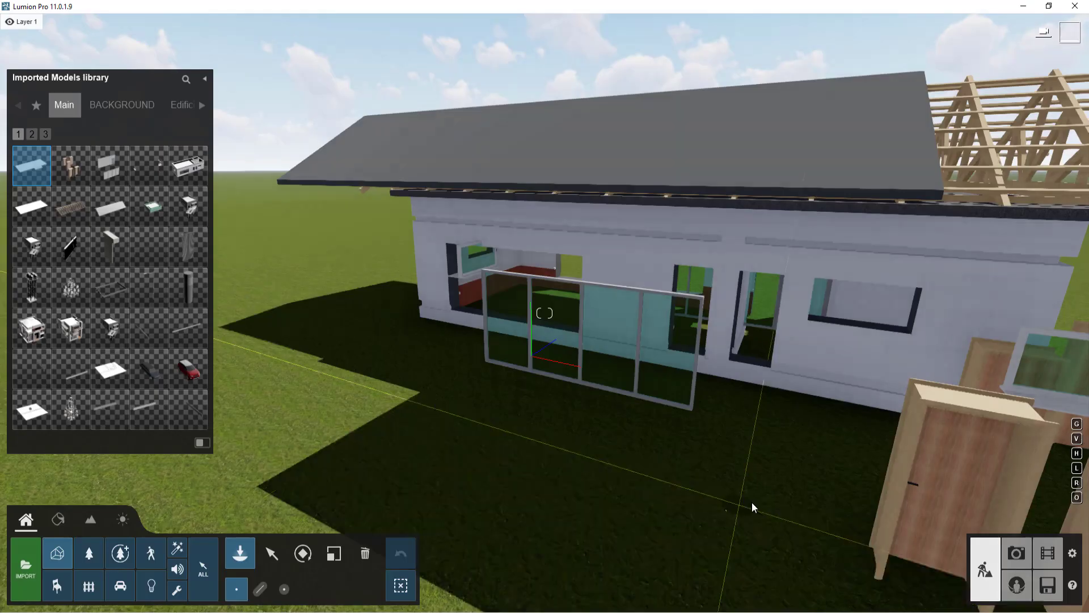
left_click(700, 413)
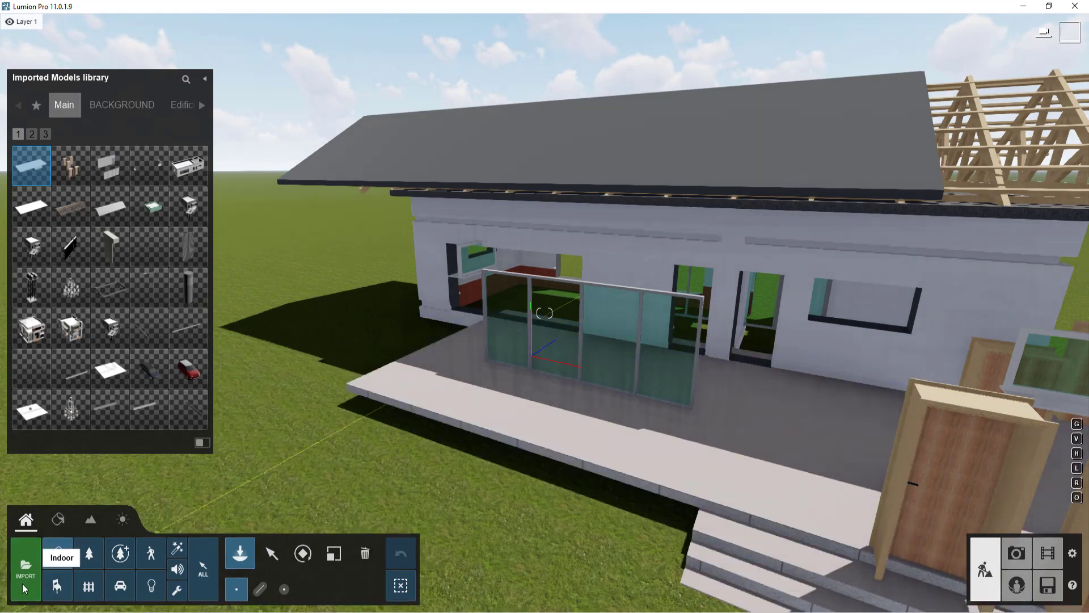
Import 10-FURN.dae into the Main (default) category and place the furniture model on the floor in front of the house walls
left_click(25, 577)
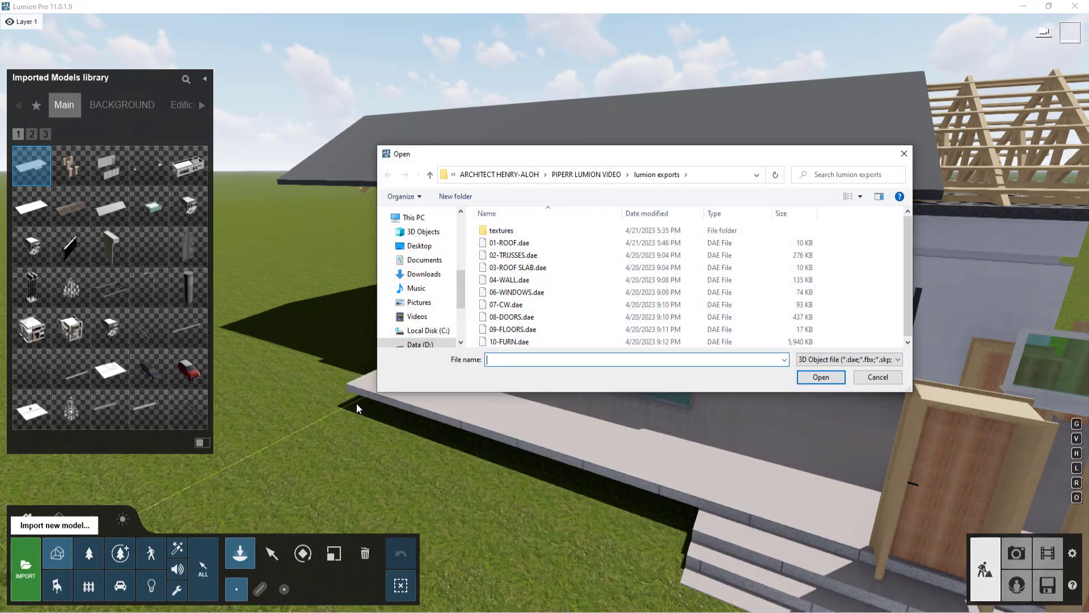
left_click(531, 341)
left_click(824, 375)
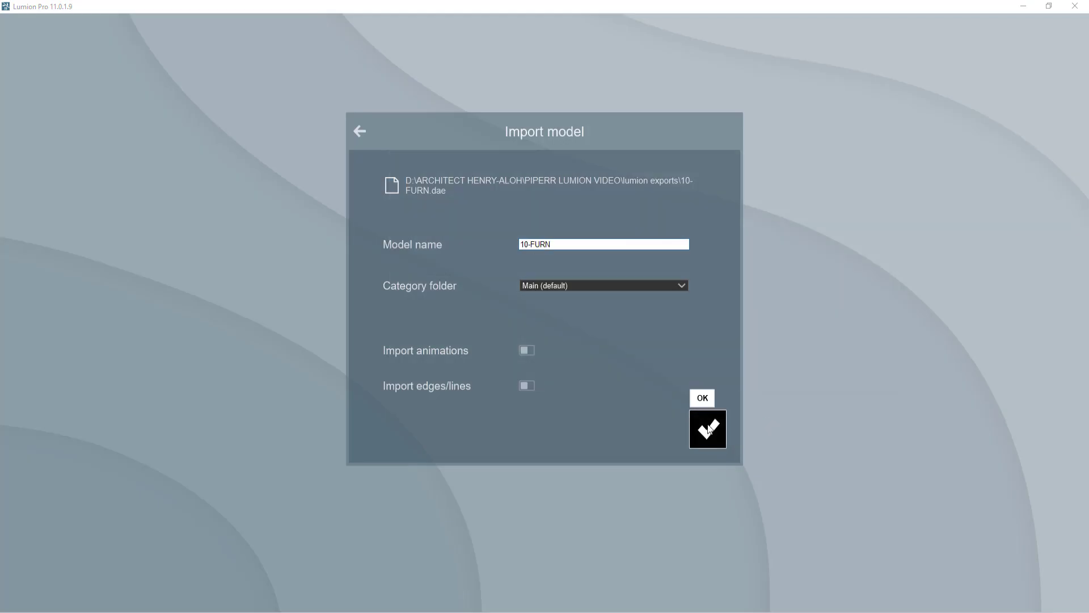
left_click(713, 432)
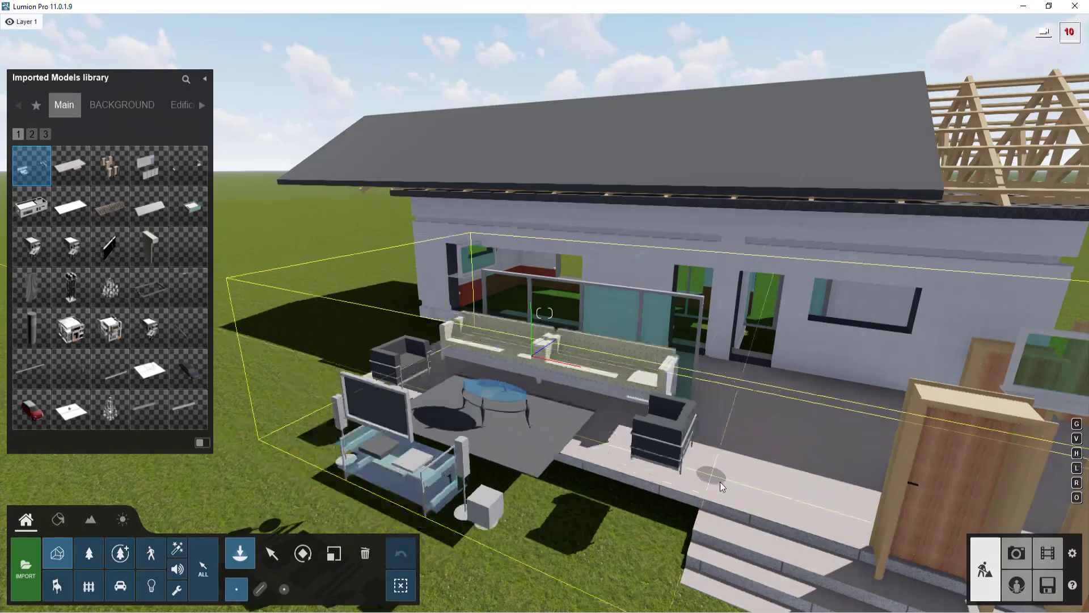
left_click(673, 407)
Select all the imported house models together and align their positions to assemble the house
key("s")
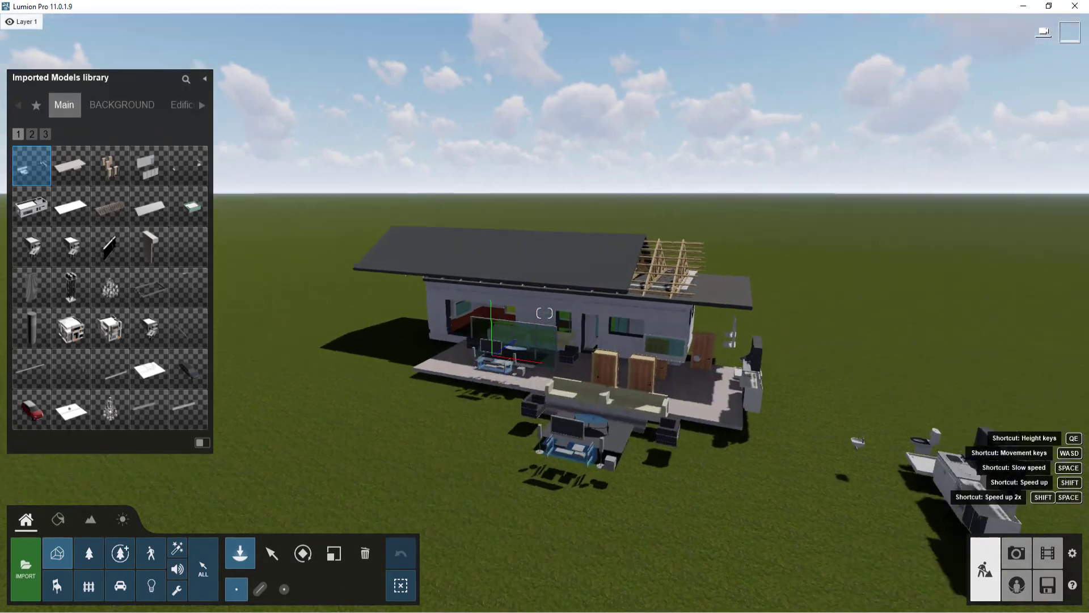
right_click_drag(567, 448, 410, 572)
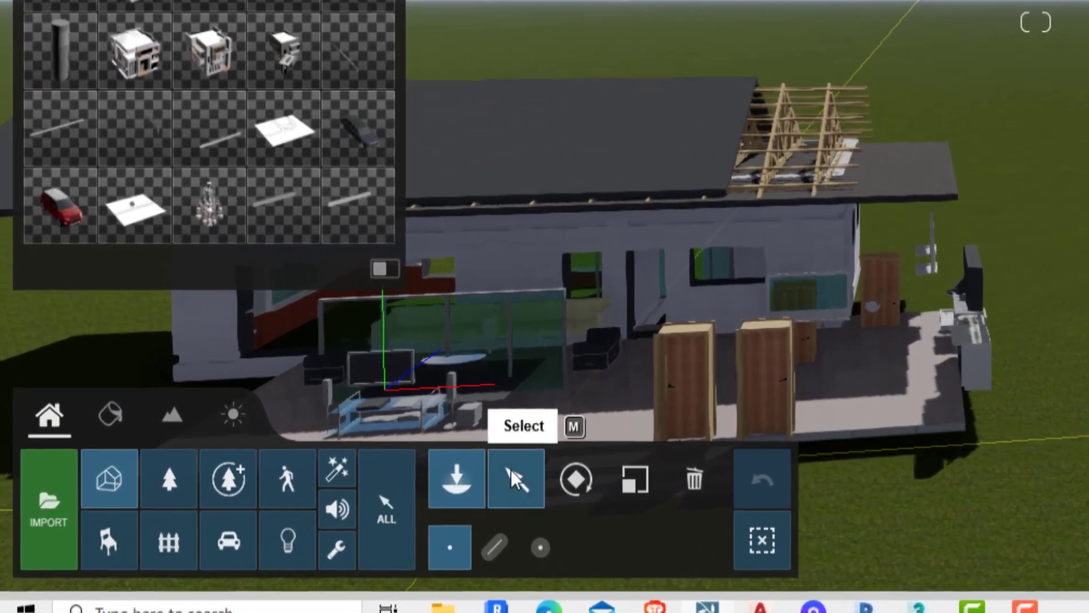
left_click(516, 482)
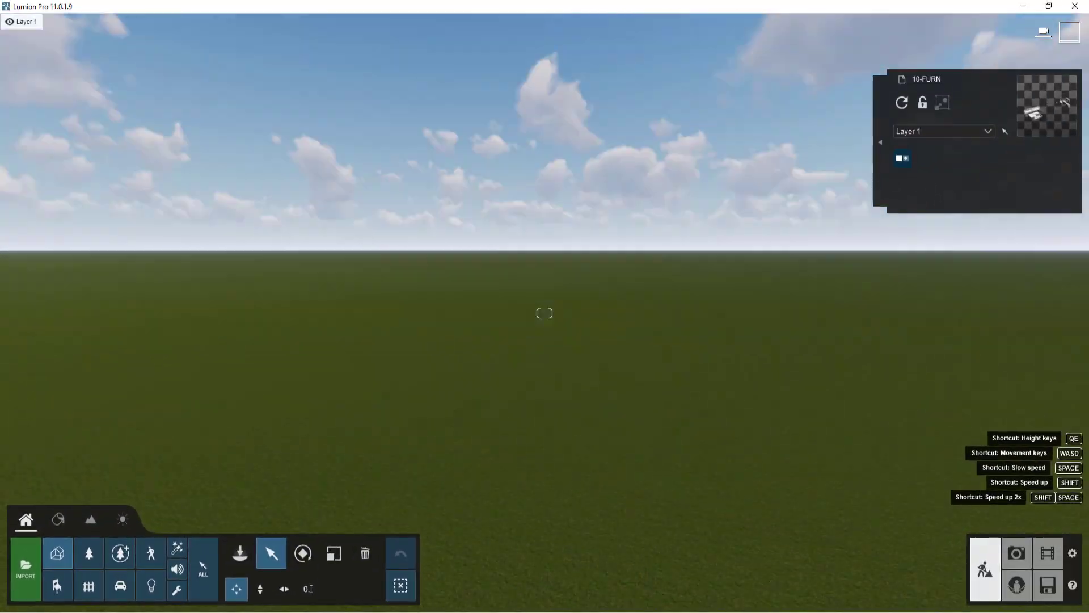
key("a")
key("w")
right_click_drag(730, 427, 280, 397)
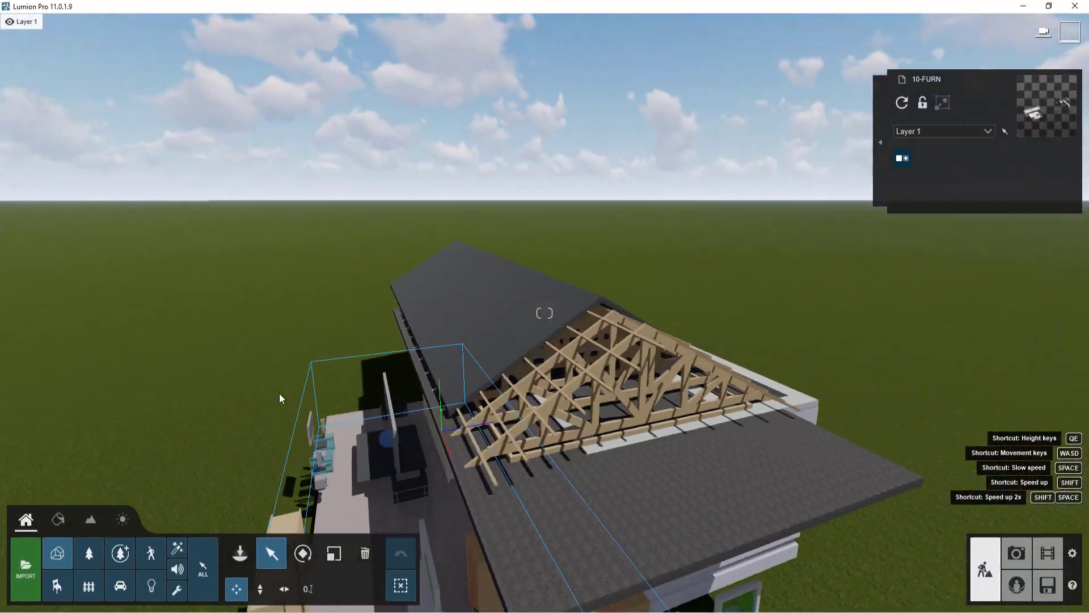
key("s")
key("w")
right_click_drag(579, 295, 546, 335)
key("s")
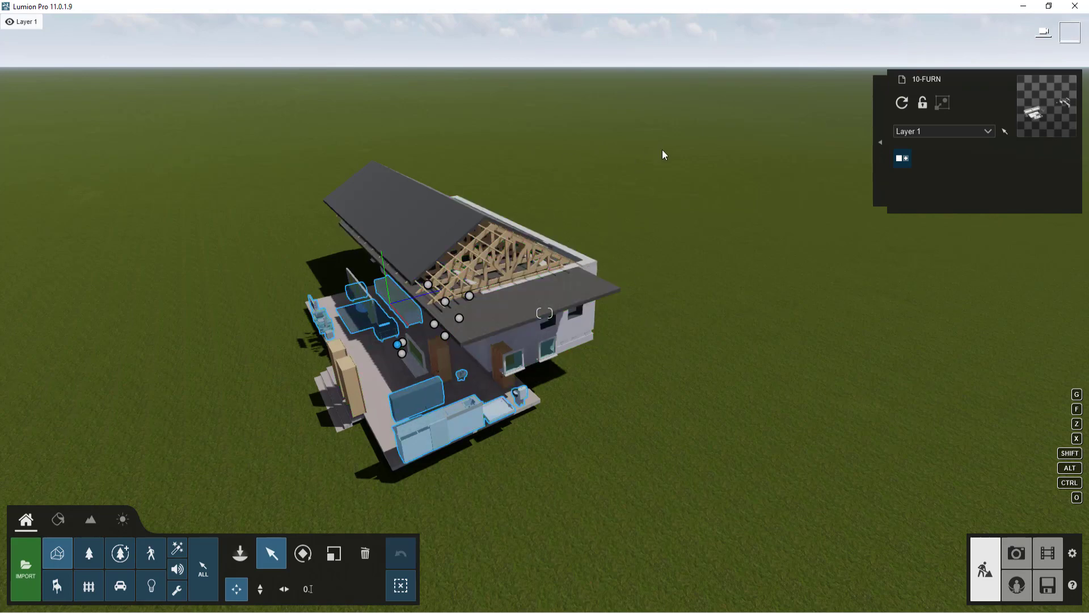
left_click_drag(679, 130, 199, 496, "ctrl")
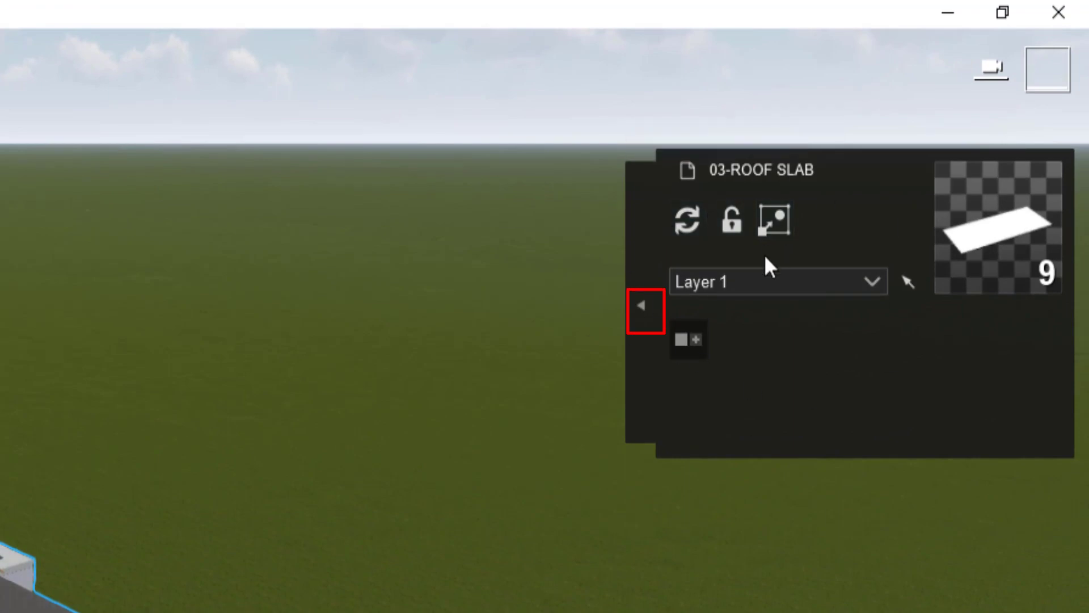
left_click(643, 299)
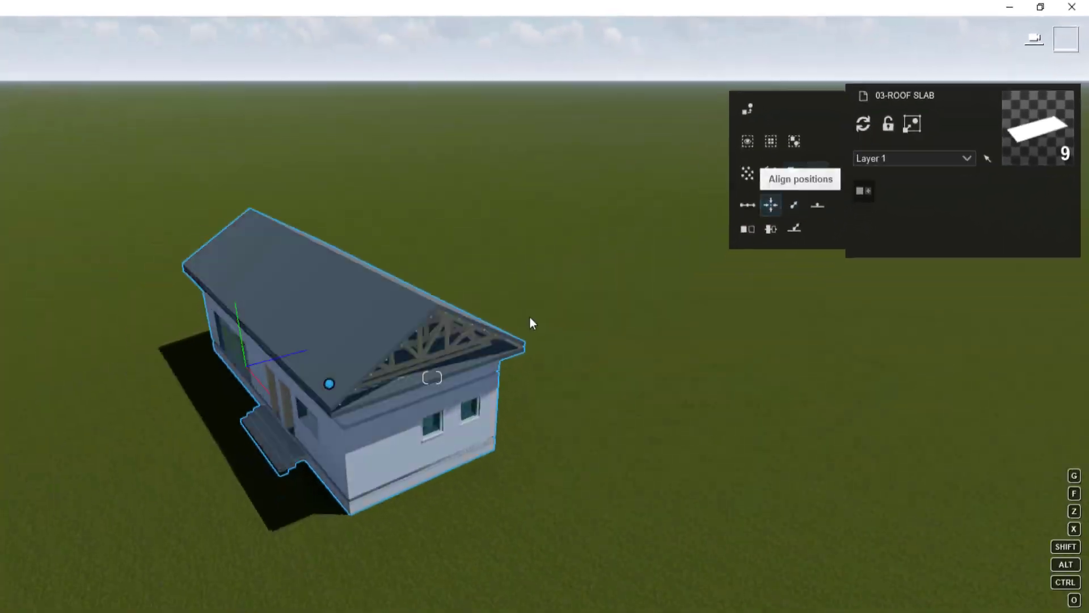
Inspect the assembled house from several sides to check that roof, walls, doors, windows and floors fit together
key("w")
right_click_drag(736, 327, 567, 305)
key("s")
key("w")
key("s")
key("s")
right_click_drag(516, 399, 381, 308)
key("w")
key("q")
key("s")
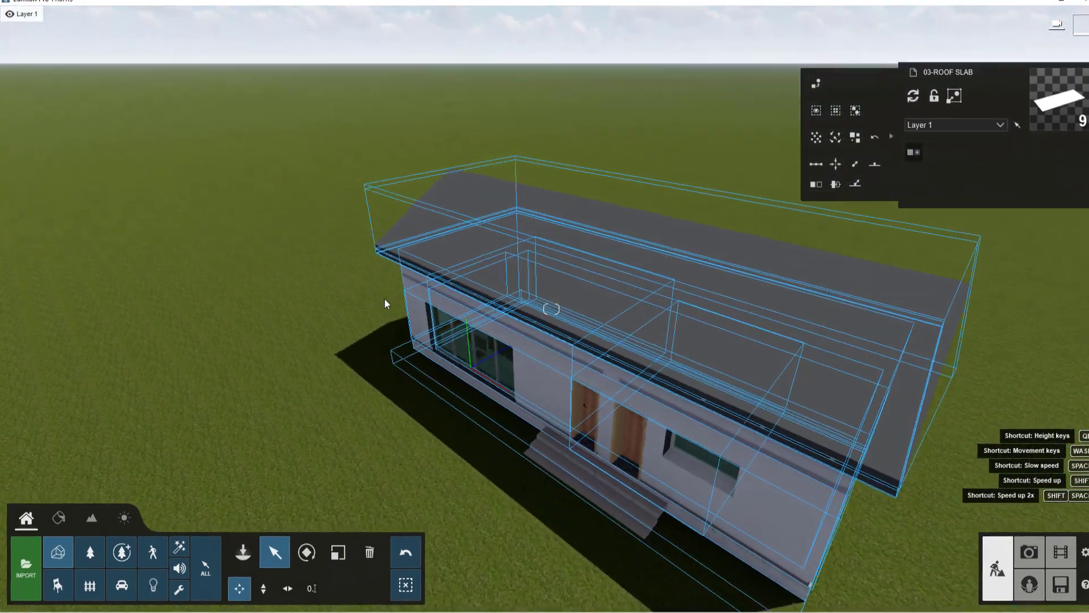
key("s")
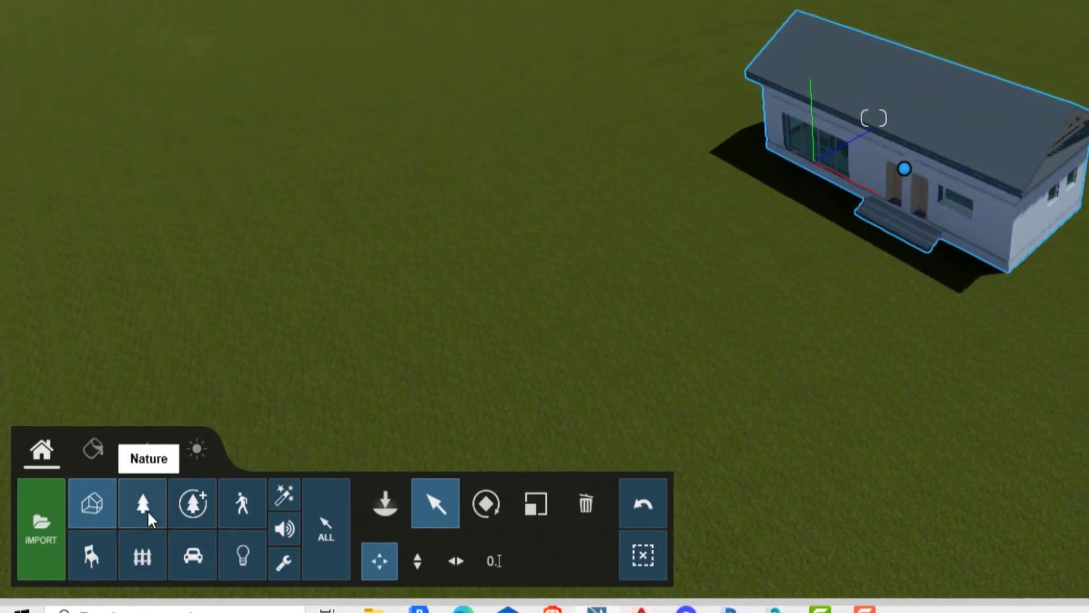
Place a large broadleaf tree from the Nature library on the grass behind the glazed end of the house
left_click(147, 512)
left_click(385, 504)
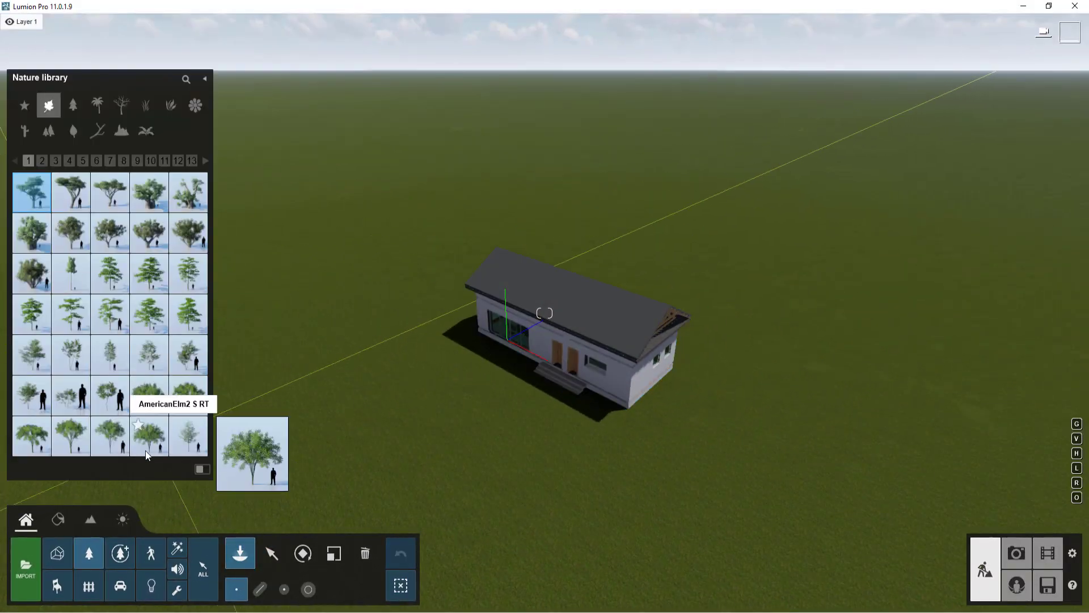
left_click(149, 394)
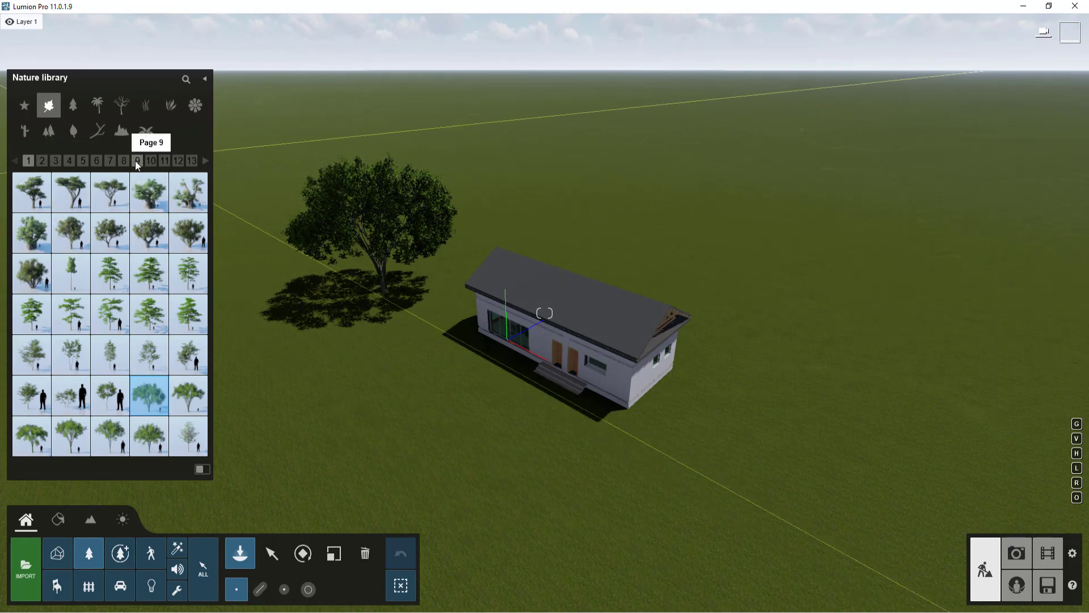
Place four pink-flowering broadleaf trees from page 9 of the Nature library around the house
left_click(137, 161)
left_click(189, 354)
left_click(349, 414)
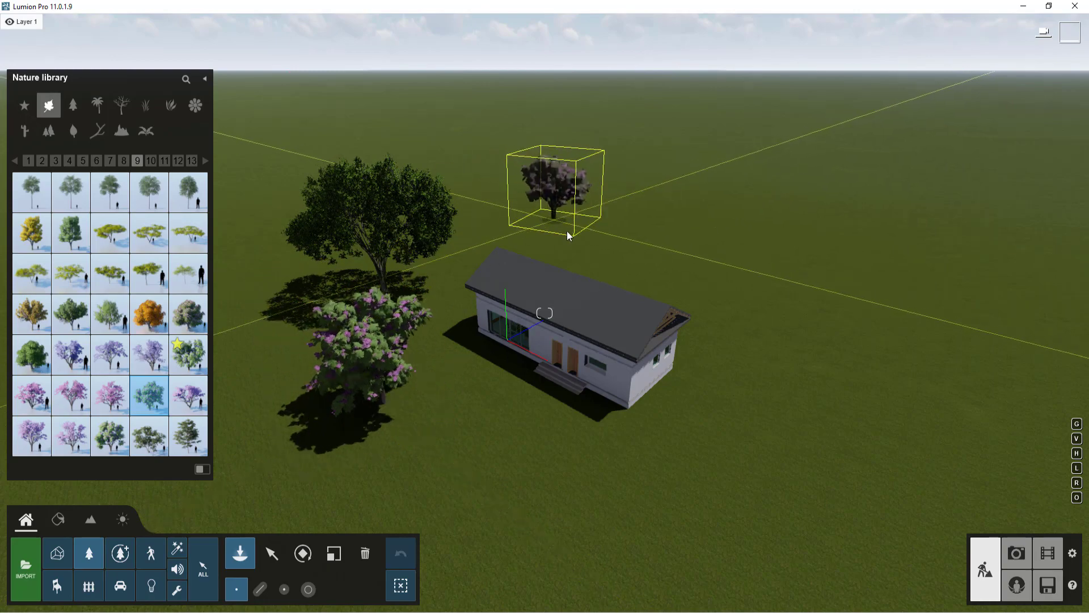
left_click(608, 260)
left_click(772, 383)
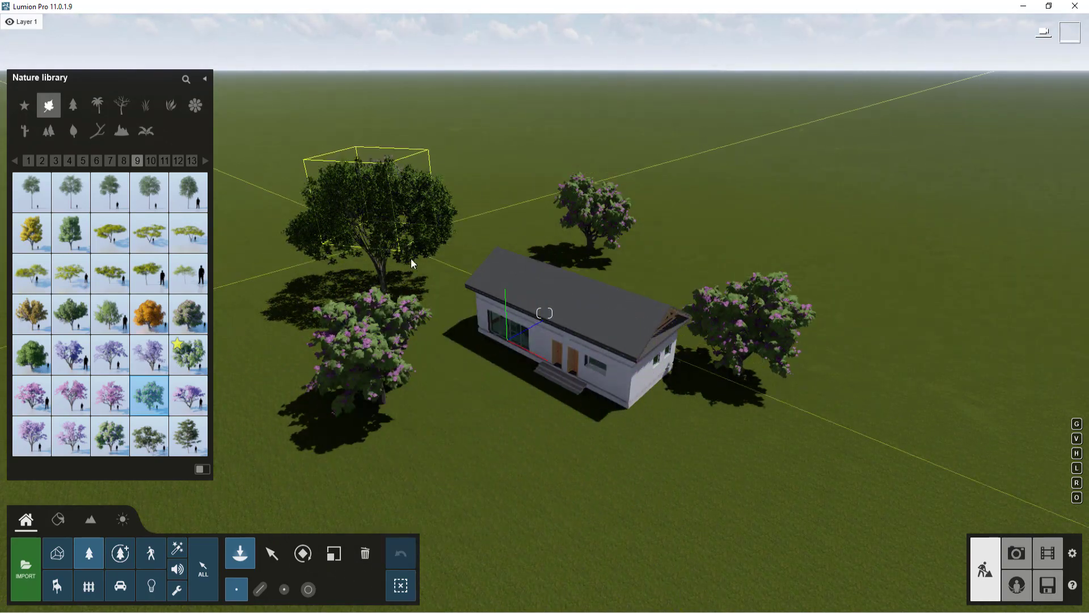
left_click(492, 259)
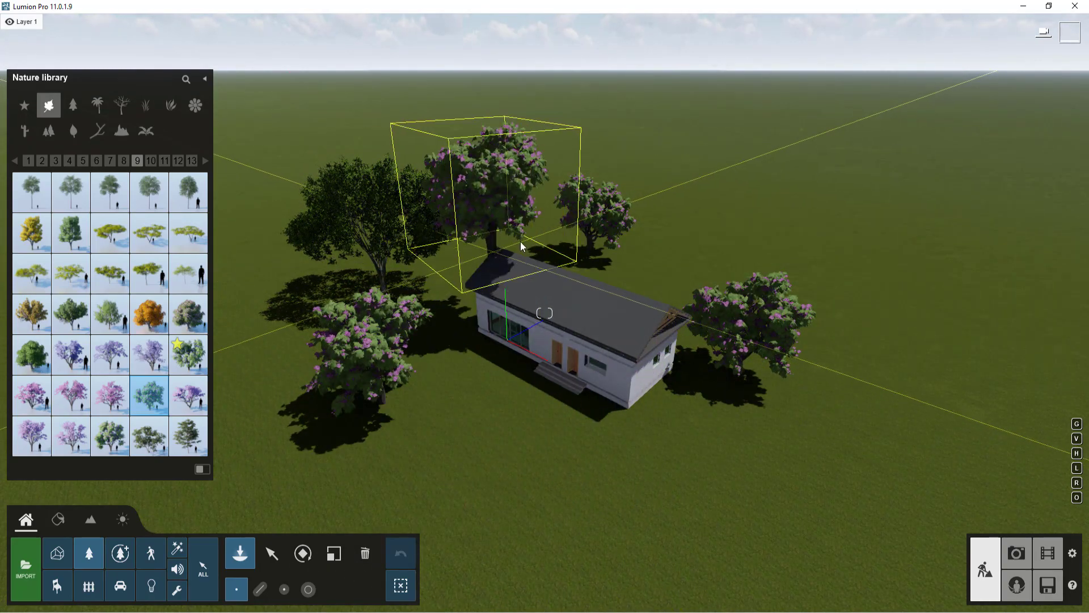
Delete the flowering tree standing against the rear corner of the roof and place a replacement farther behind the house
left_click(365, 553)
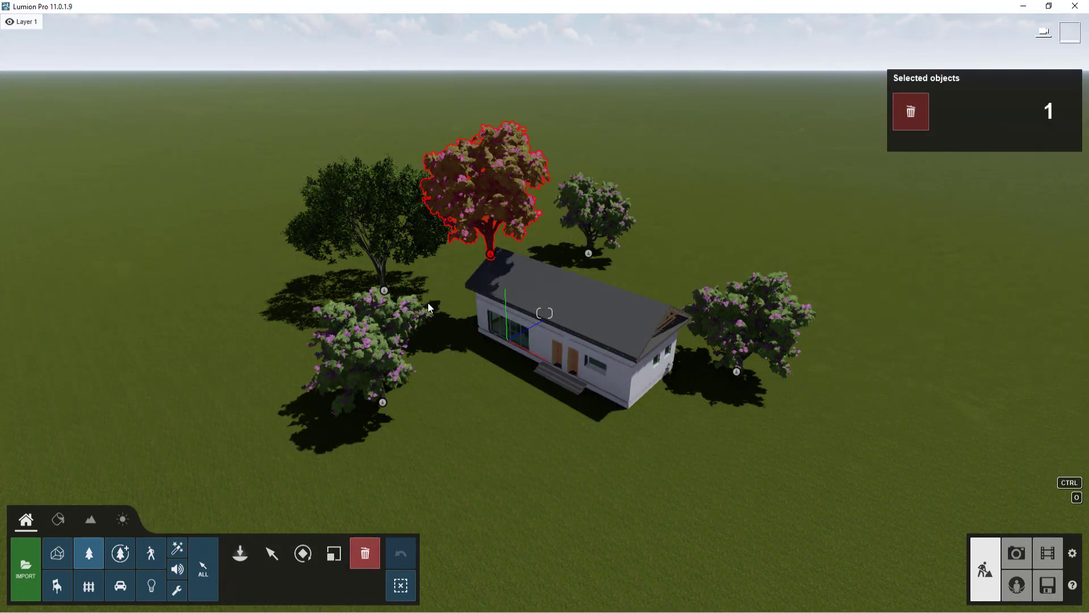
left_click(491, 260)
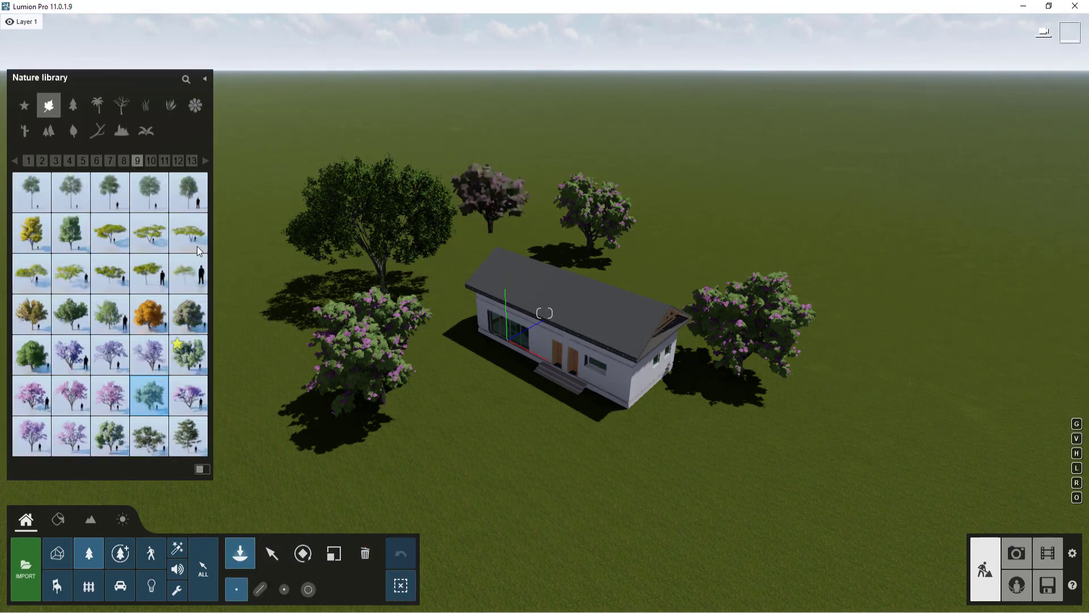
left_click(188, 355)
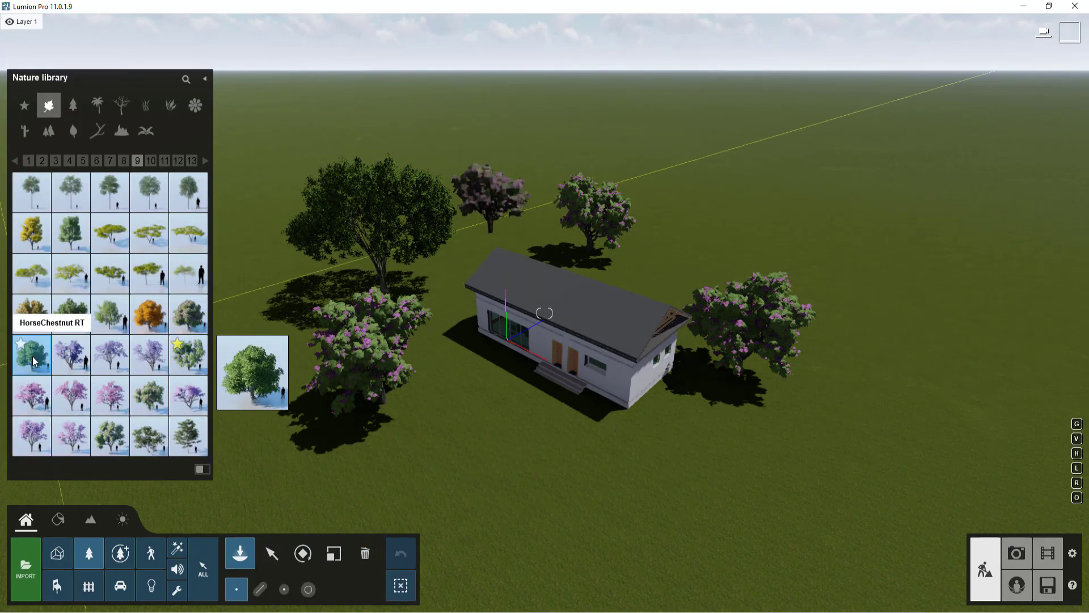
Place three HorseChestnut RT trees behind and on both sides of the house, and scatter AmericanBoxwood RT shrubs around it
left_click(32, 361)
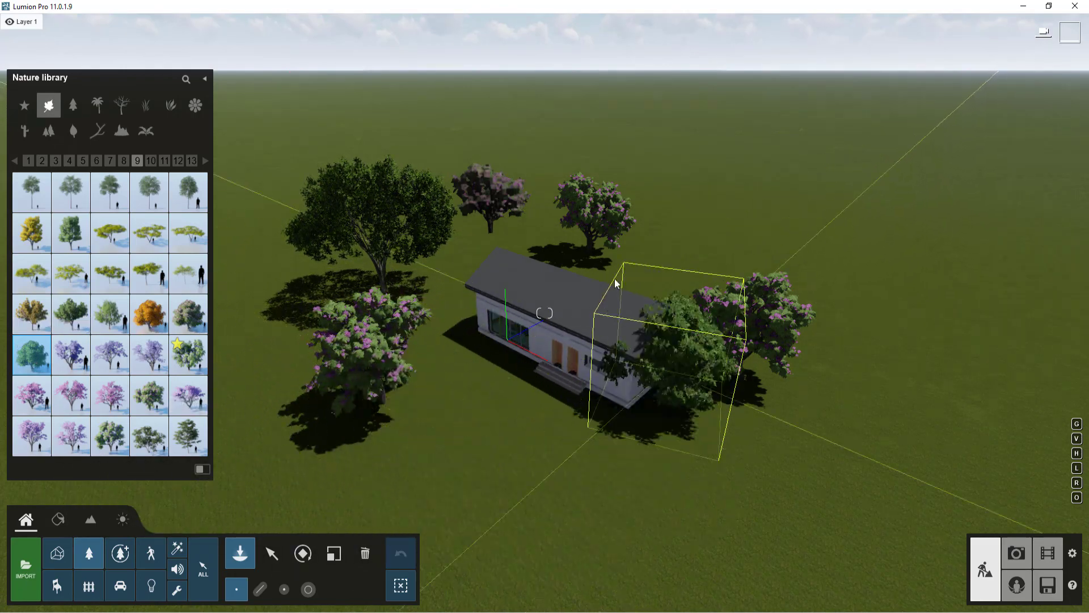
left_click(671, 285)
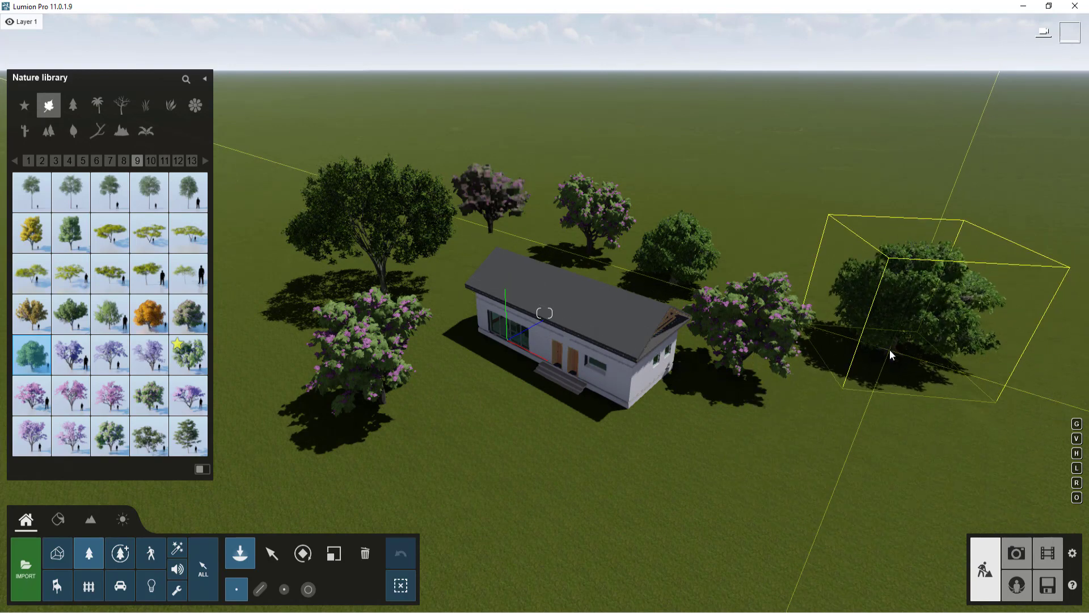
left_click(888, 353)
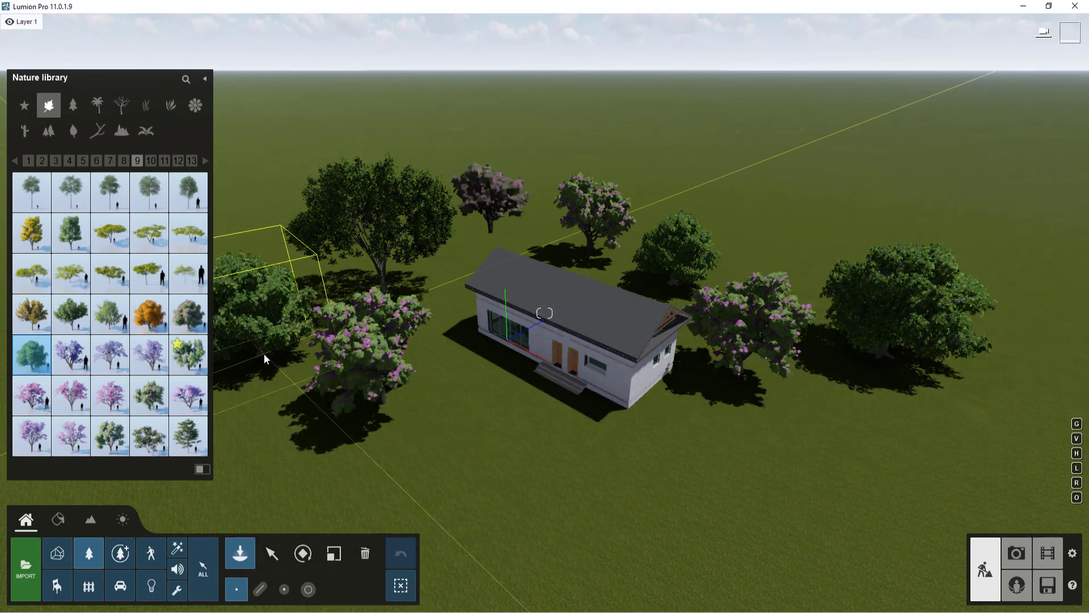
left_click(263, 359)
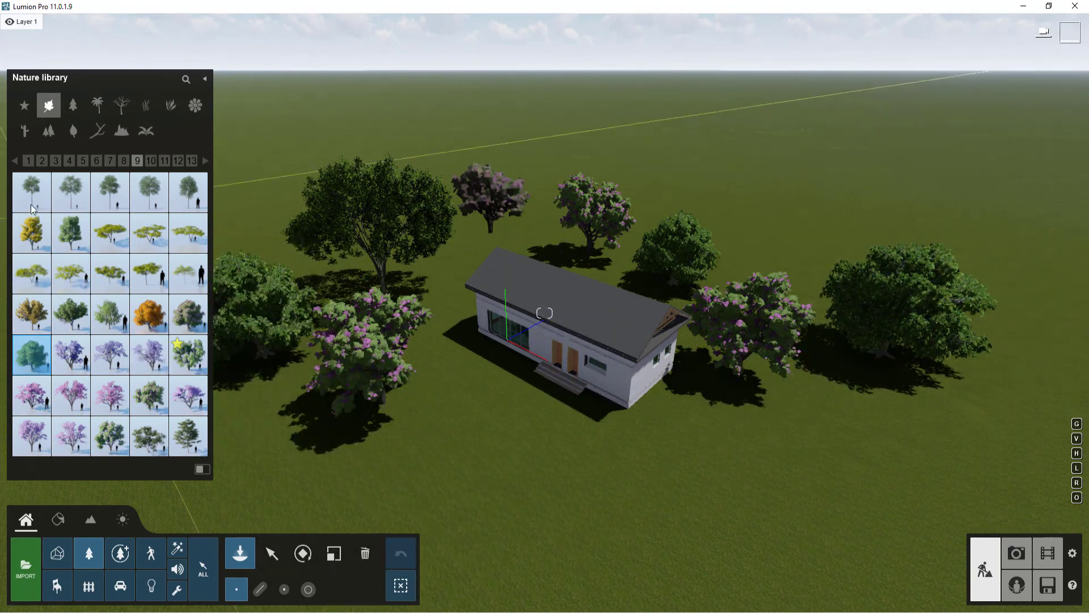
left_click(181, 106)
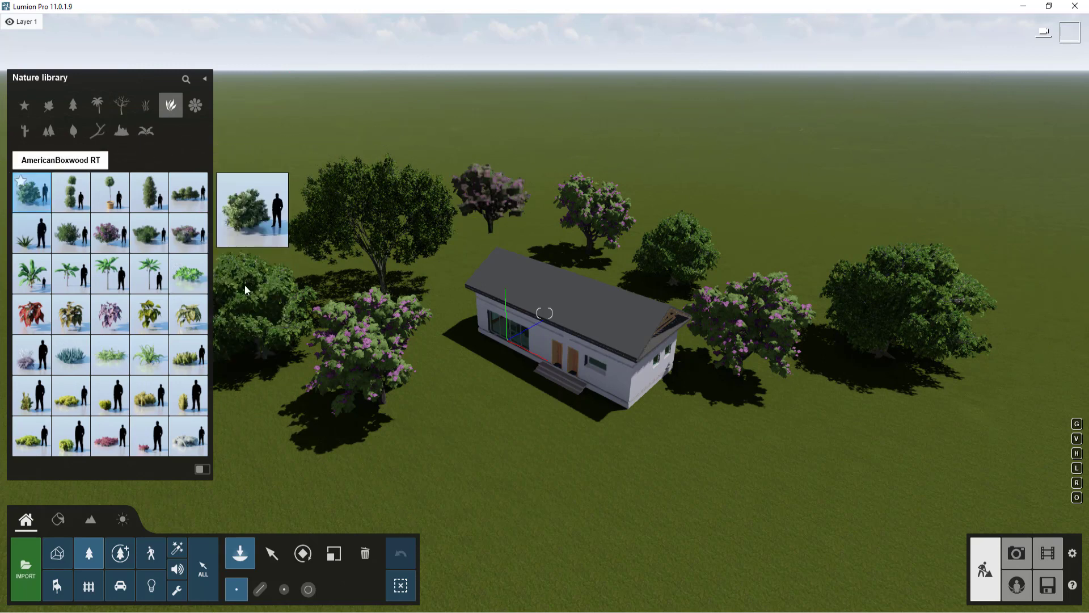
left_click(494, 522)
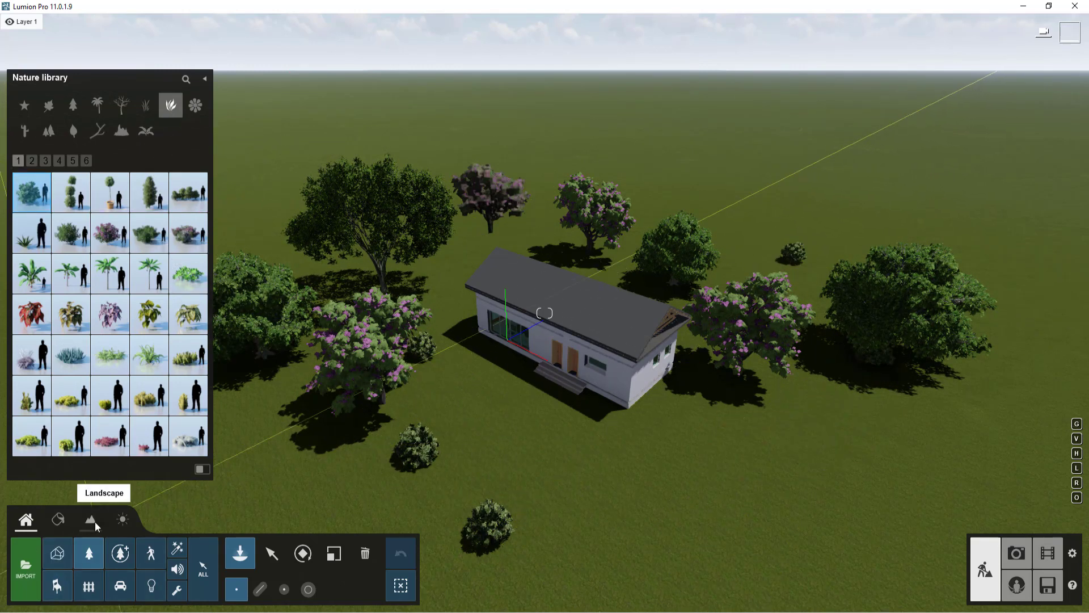
Apply the outdoor roof material Polii Roof SlateGreyNew 001 2K to the 01-ROOF surface
left_click(59, 524)
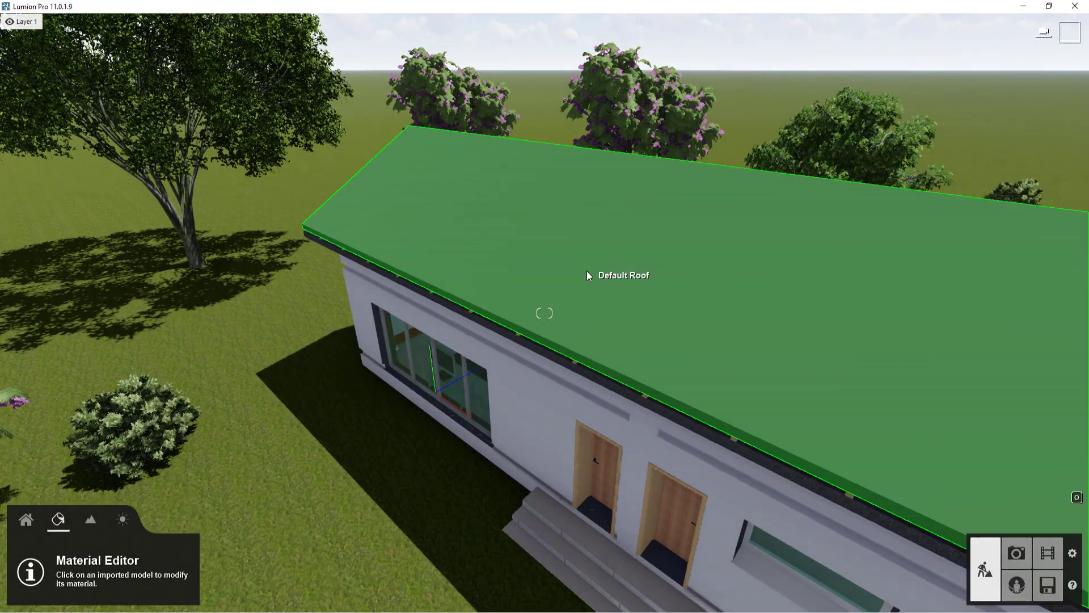
left_click(588, 272)
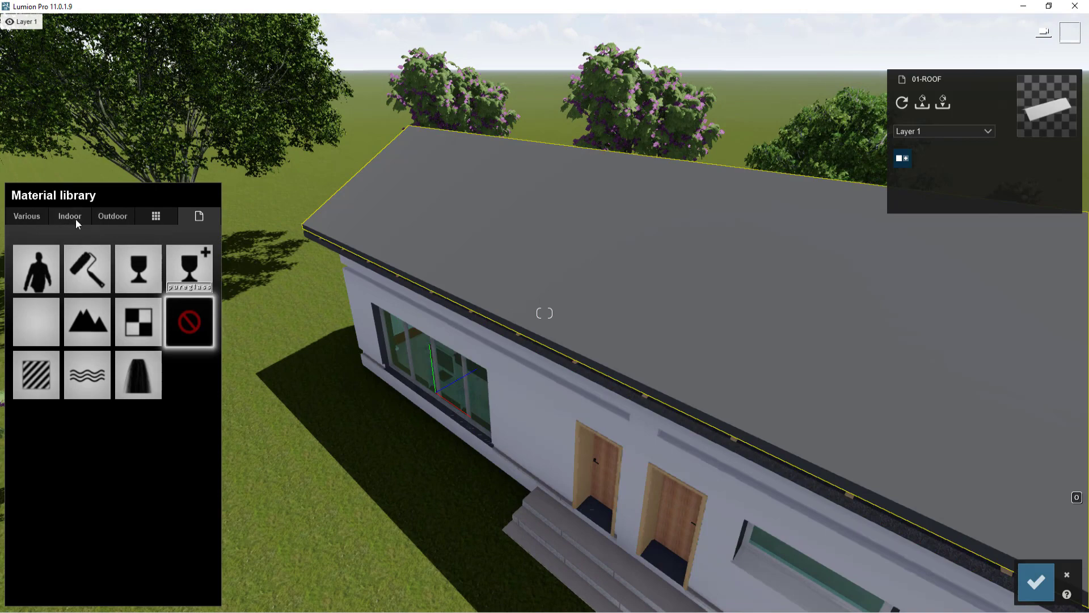
left_click(76, 219)
left_click(106, 214)
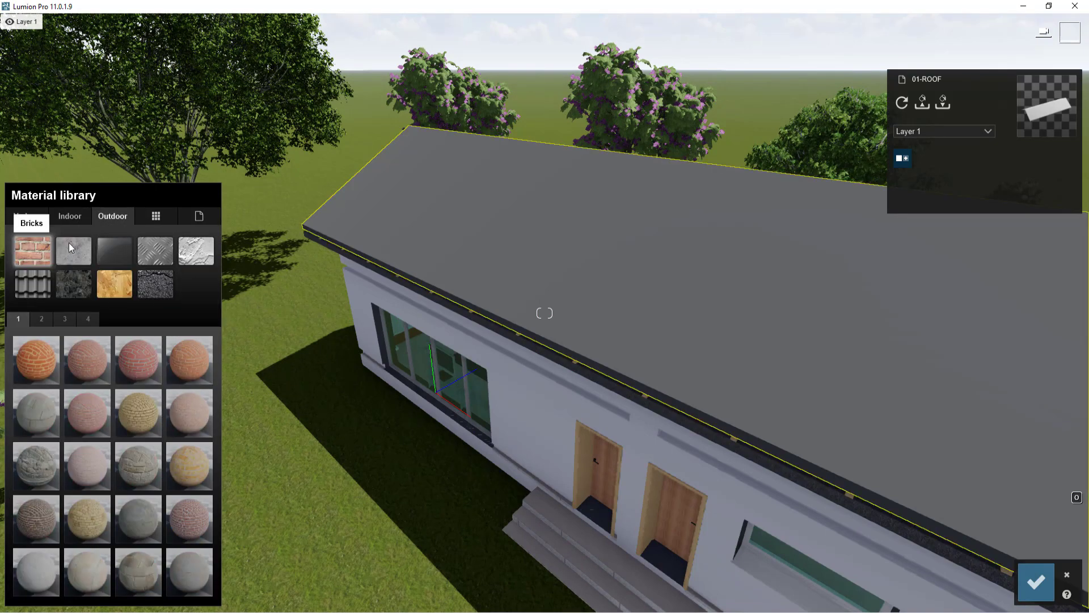
left_click(33, 278)
left_click(108, 368)
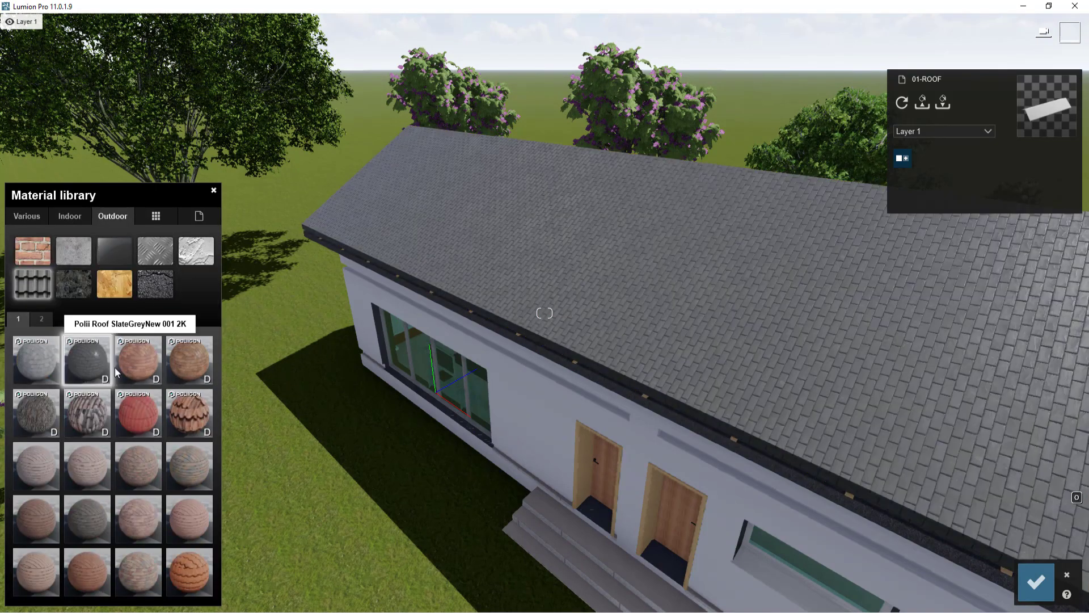
left_click(116, 372)
Change the curtain wall glass to Interior Glass 001, set its reflectivity to 0.3 and save the material changes
left_click(448, 389)
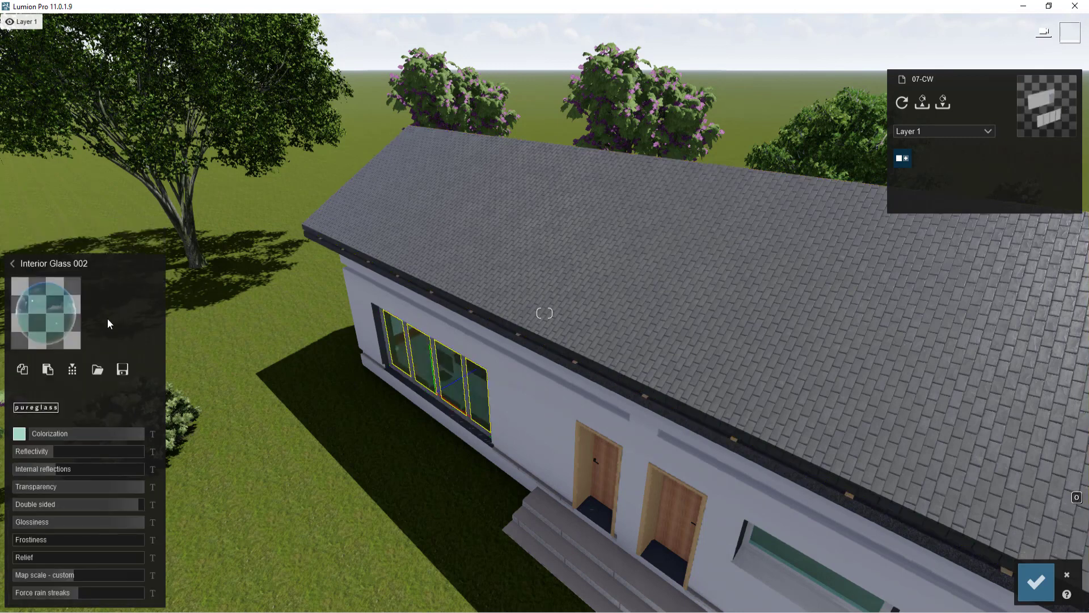
left_click(30, 348)
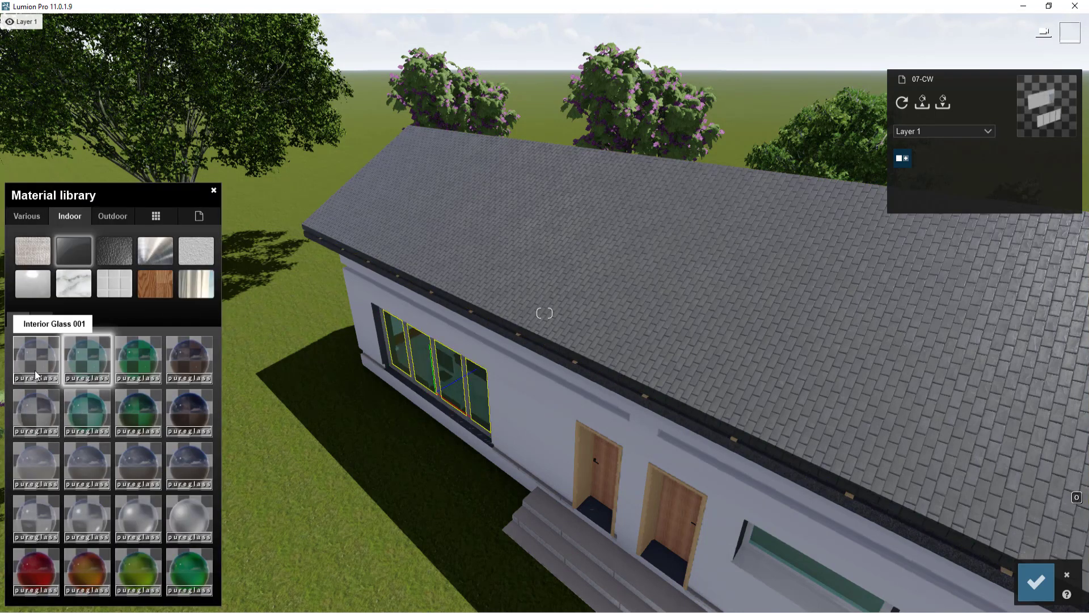
left_click(35, 375)
left_click(24, 435)
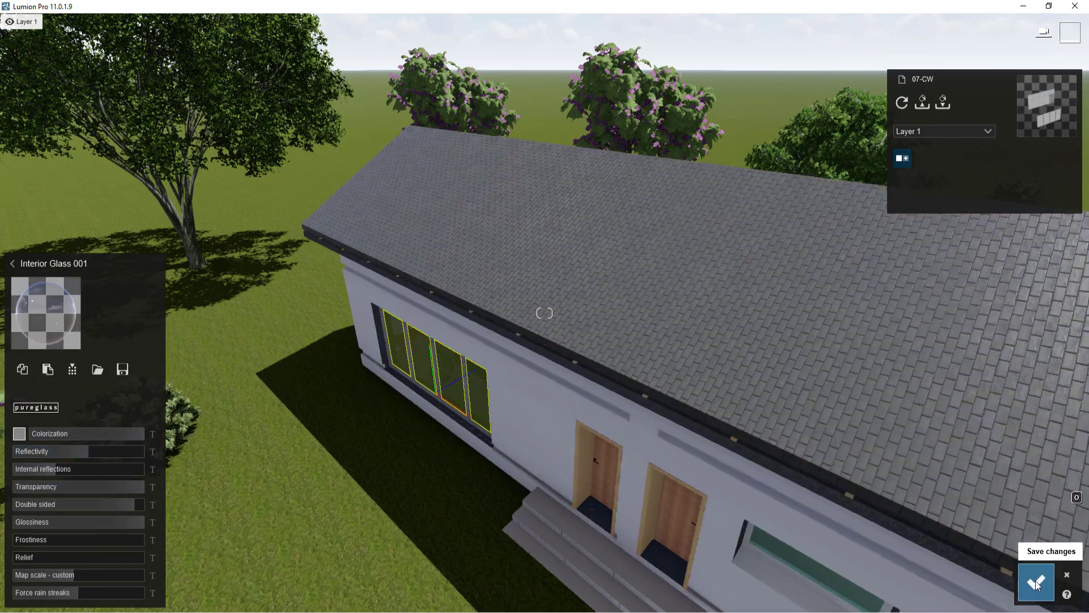
left_click(1036, 582)
Apply the indoor plaster Polii Stucco 02 2k to the 04-WALL surface, set its tint to white and strengthen the colorization
left_click(662, 454)
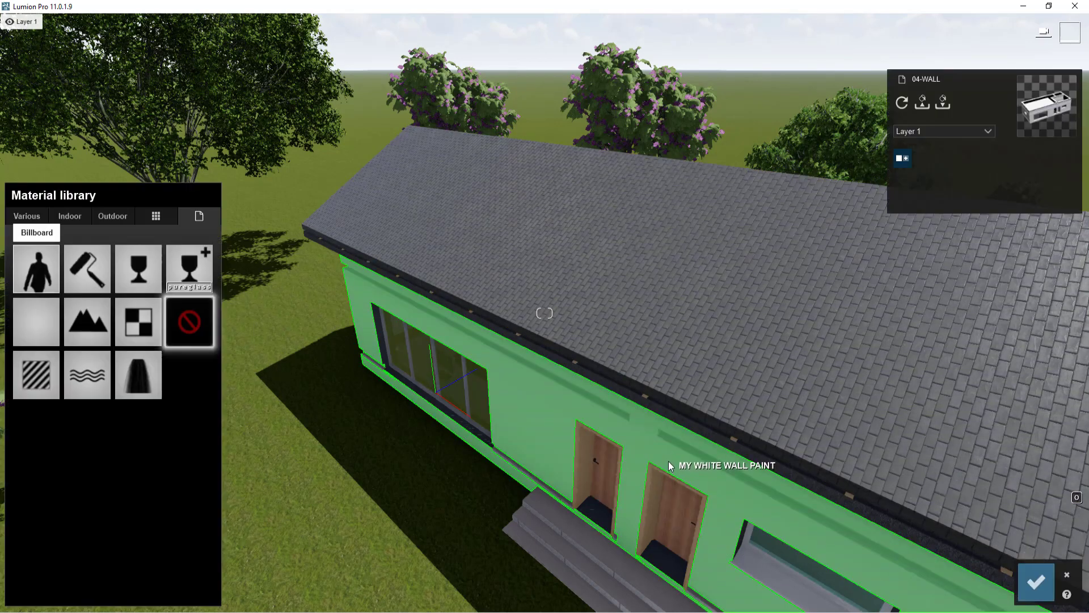
left_click(73, 216)
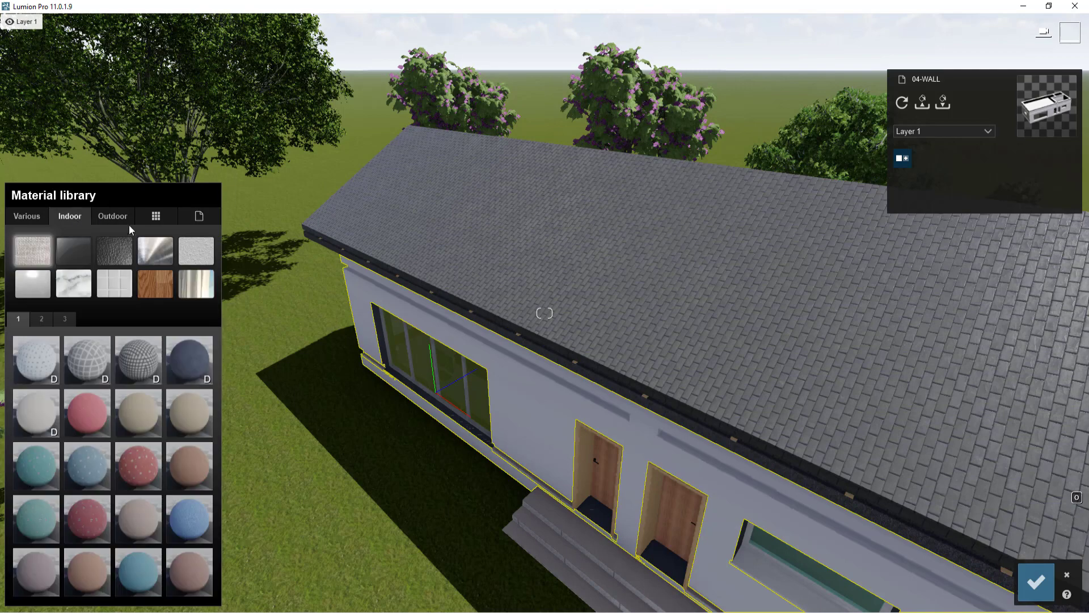
left_click(41, 318)
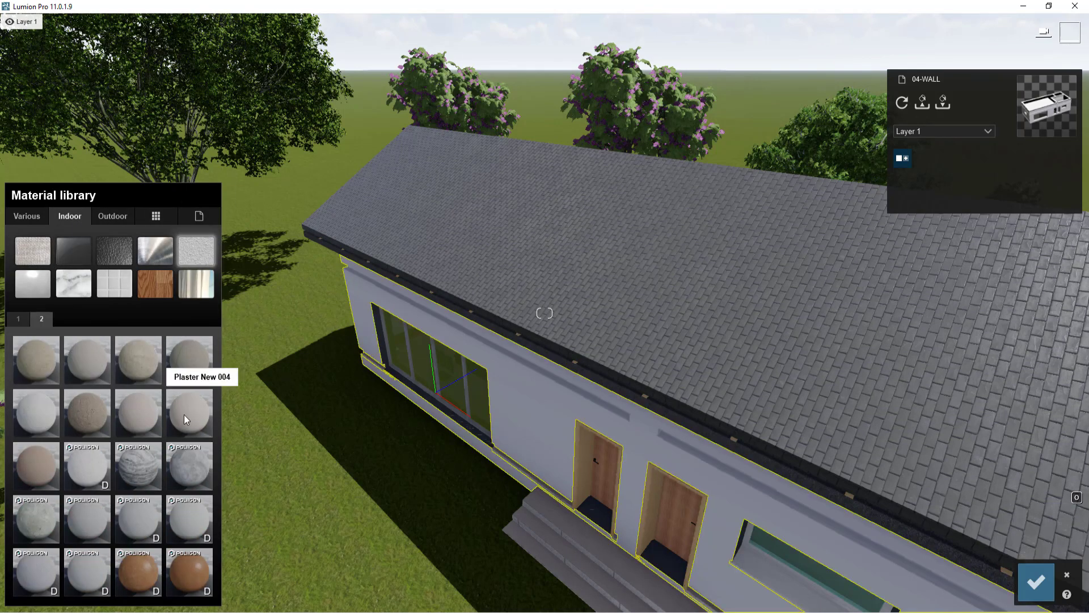
left_click(138, 513)
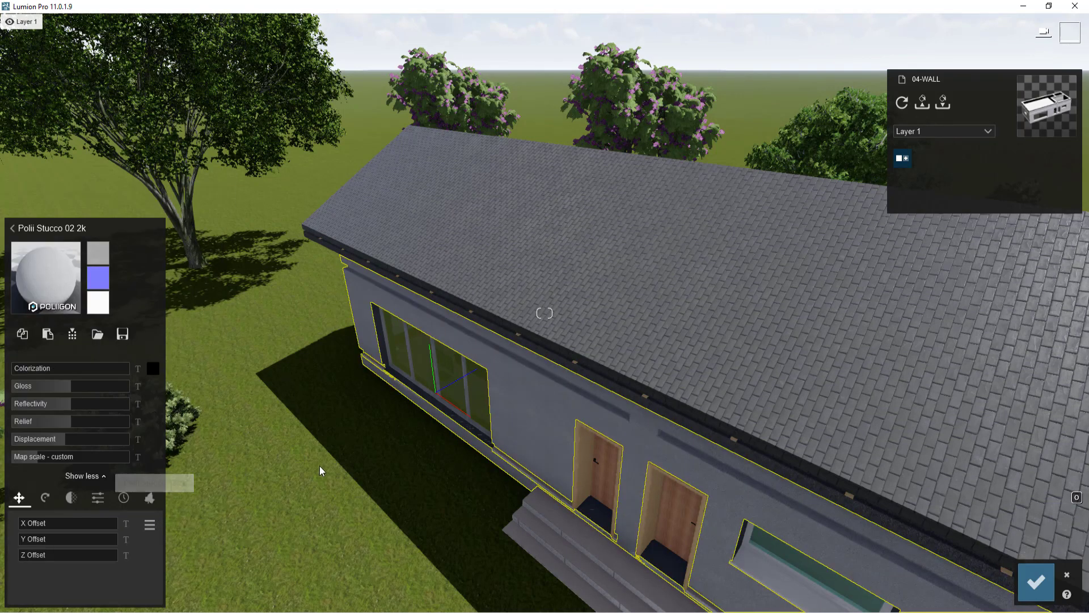
left_click(153, 368)
left_click(182, 389)
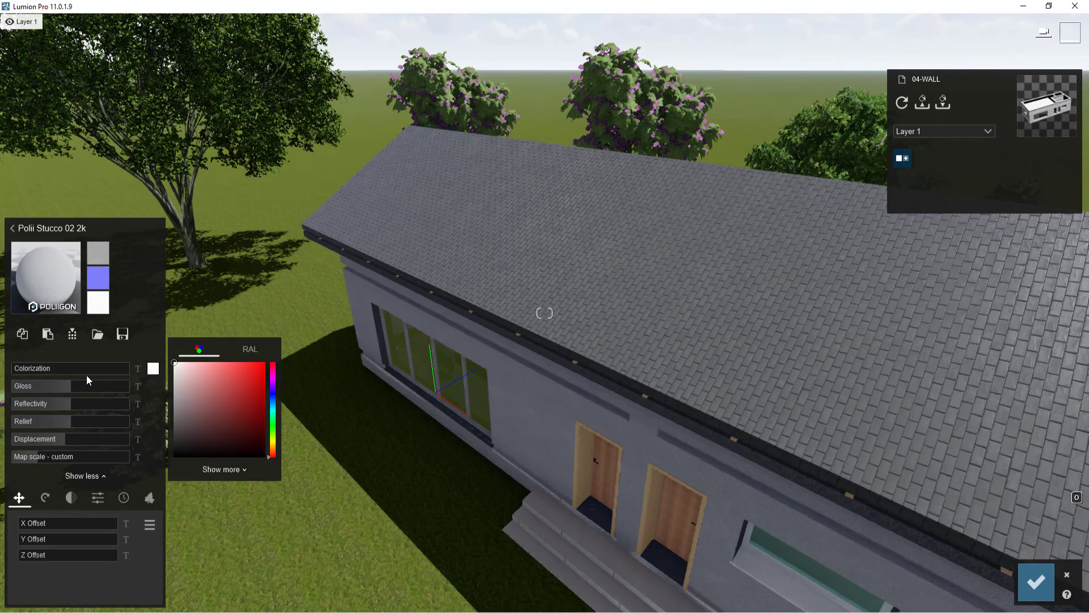
left_click_drag(86, 375, 111, 370)
Copy the curtain wall's Interior Glass 001 material and paste it onto the front window's glass in 06-WINDOWS
key("s")
right_click_drag(658, 494, 596, 242)
key("w")
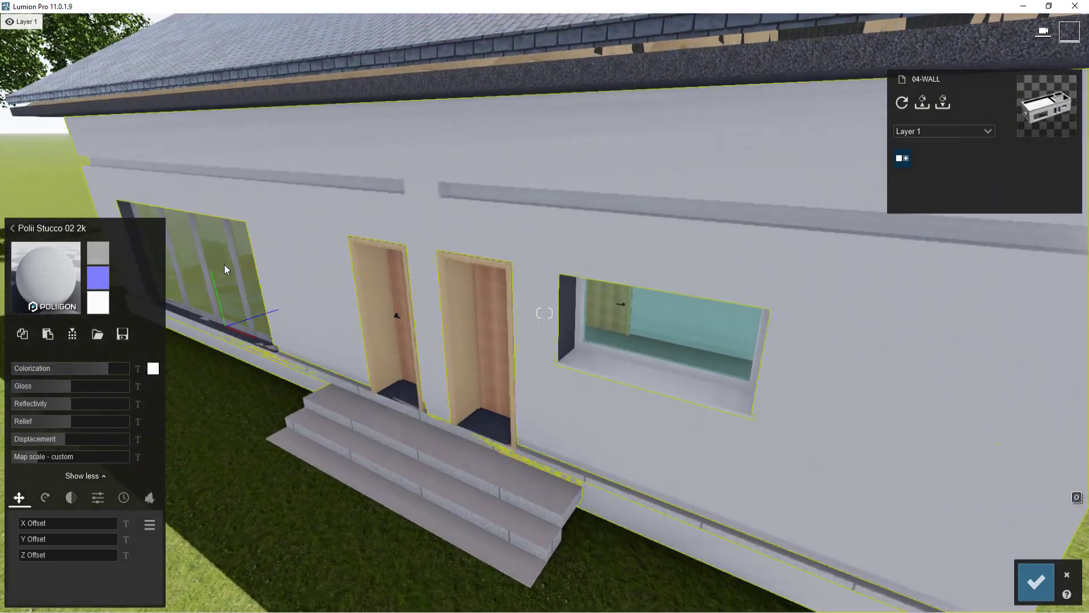
left_click(247, 246)
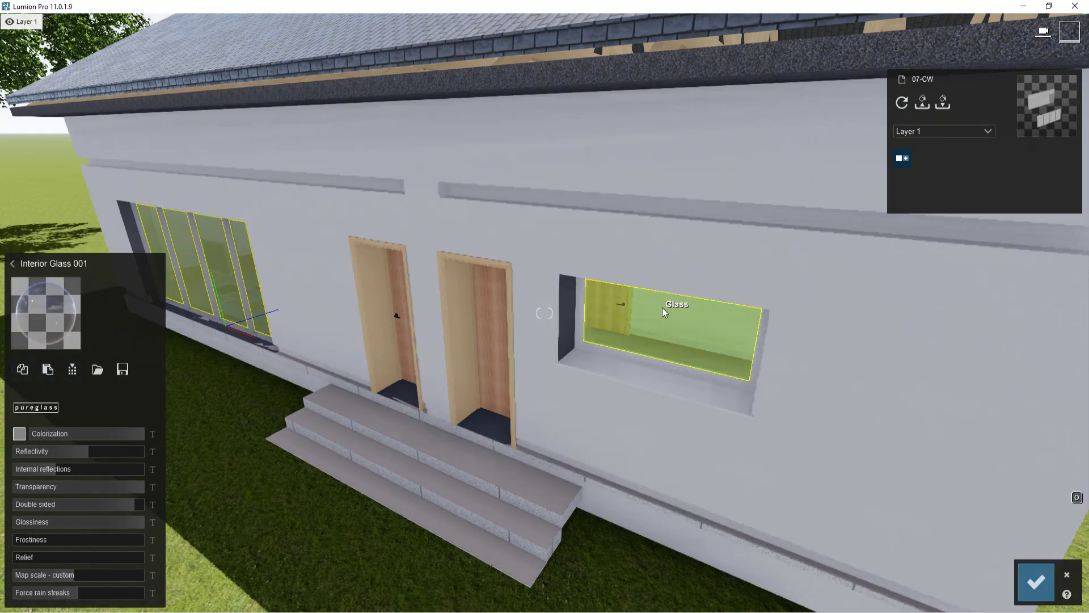
left_click(670, 309)
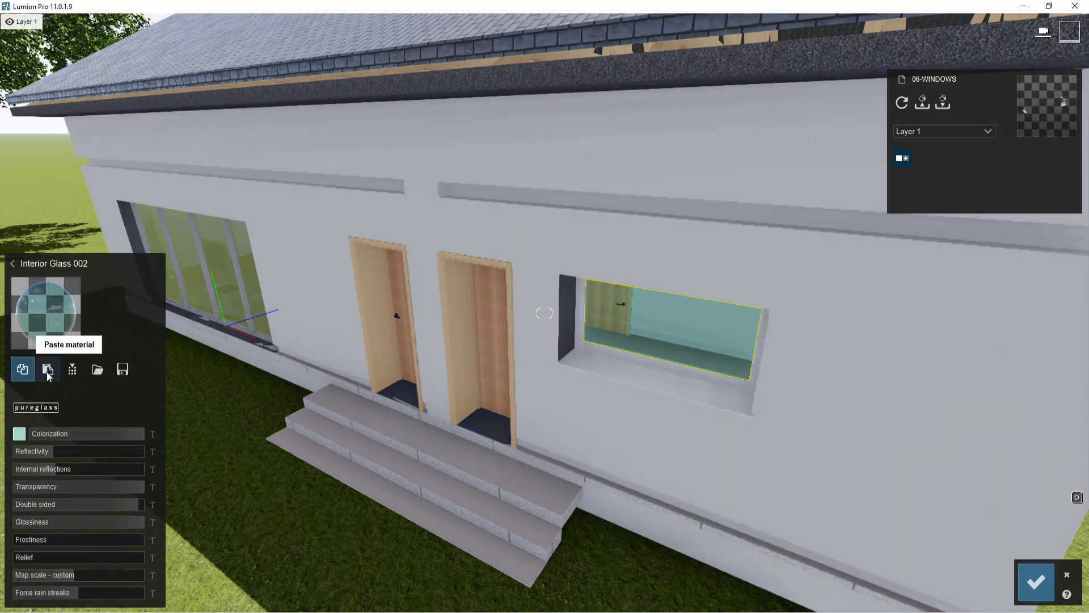
left_click(48, 370)
Apply the indoor wood material Polii Wood Flooring 045 2K to the Door - Frame/Mullion surface of 08-DOORS
left_click(486, 345)
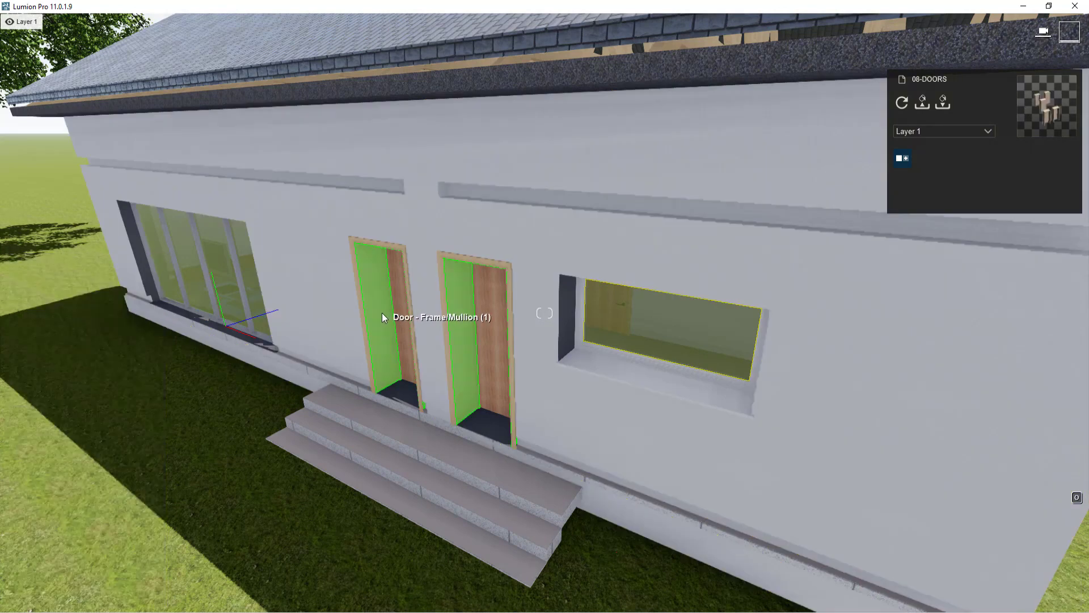
left_click(74, 213)
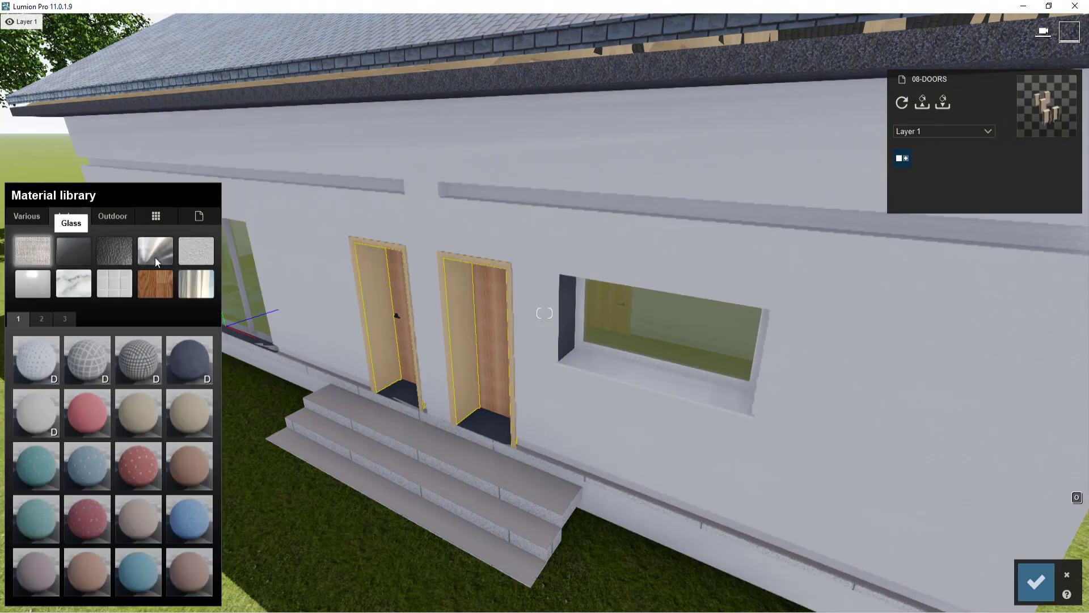
left_click(159, 287)
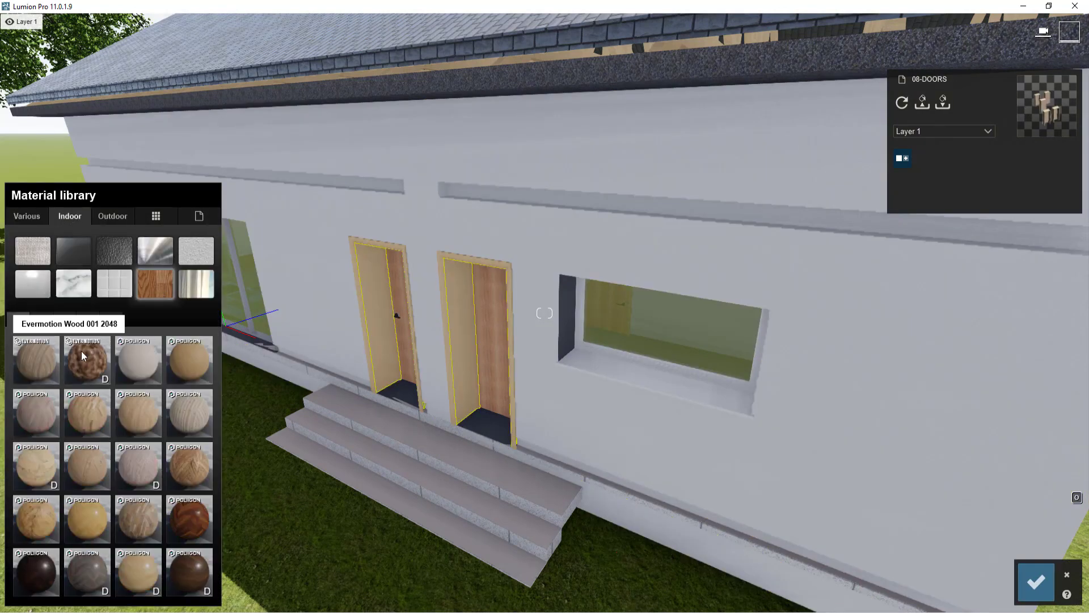
left_click(177, 582)
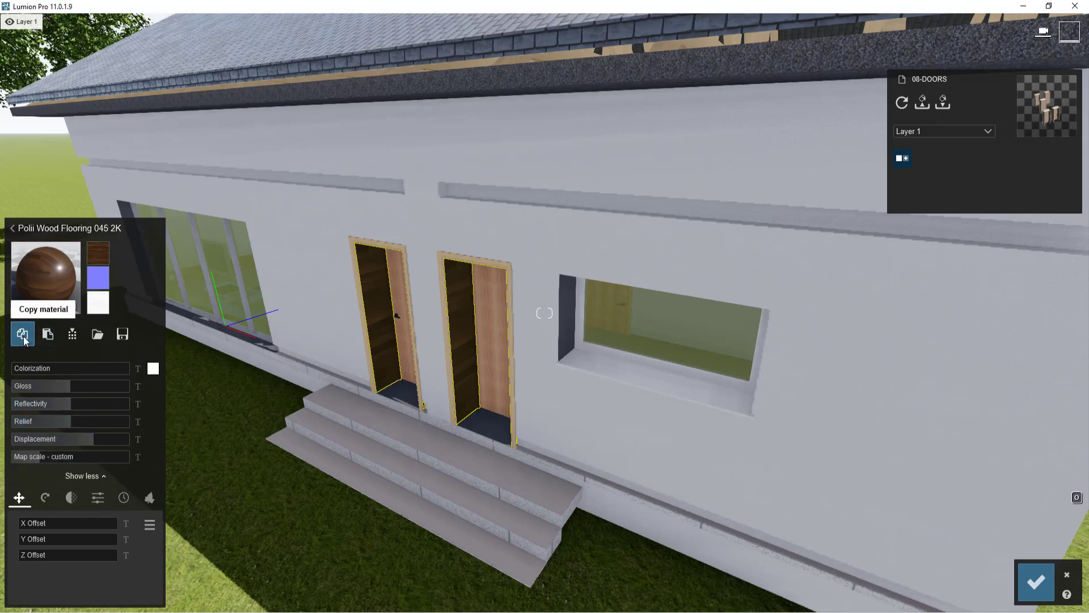
Paste the copied Polii Wood Flooring 045 2K material onto the door panels and save the material changes
left_click(501, 327)
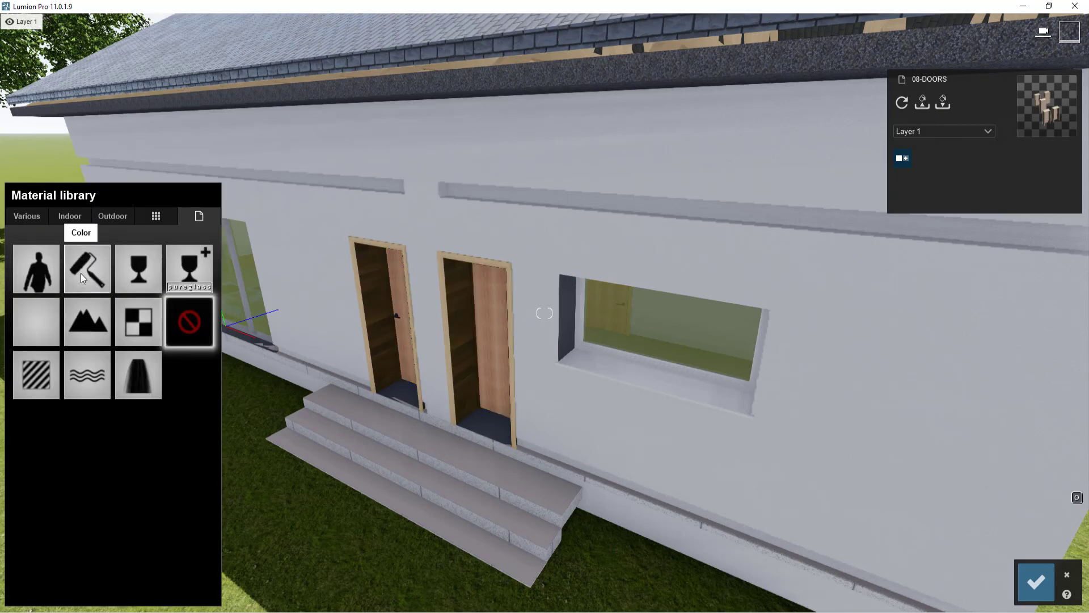
left_click(81, 274)
left_click(42, 463)
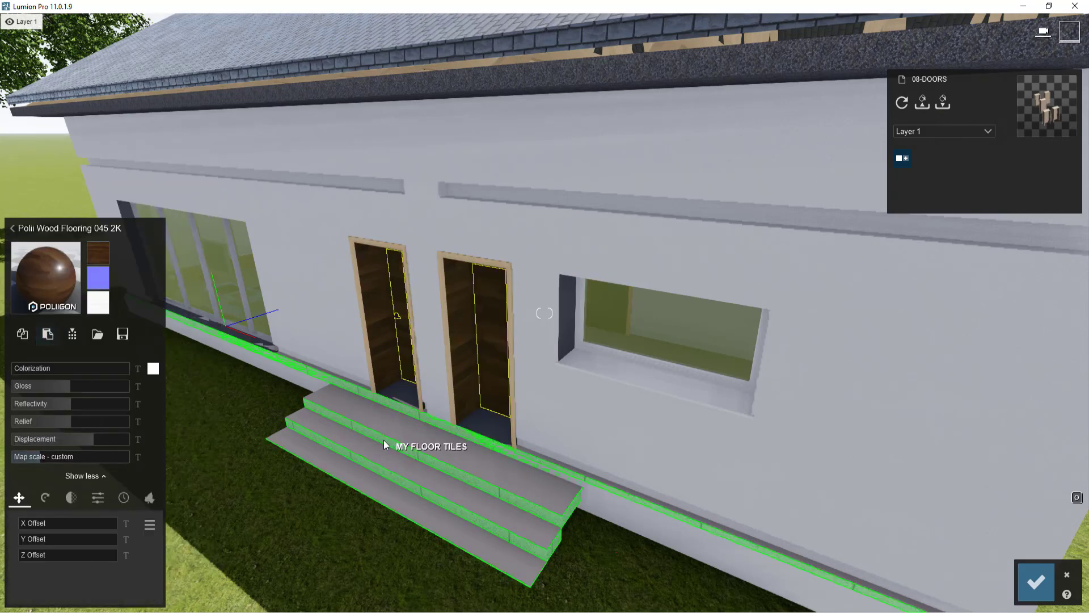
key("s")
left_click(1026, 583)
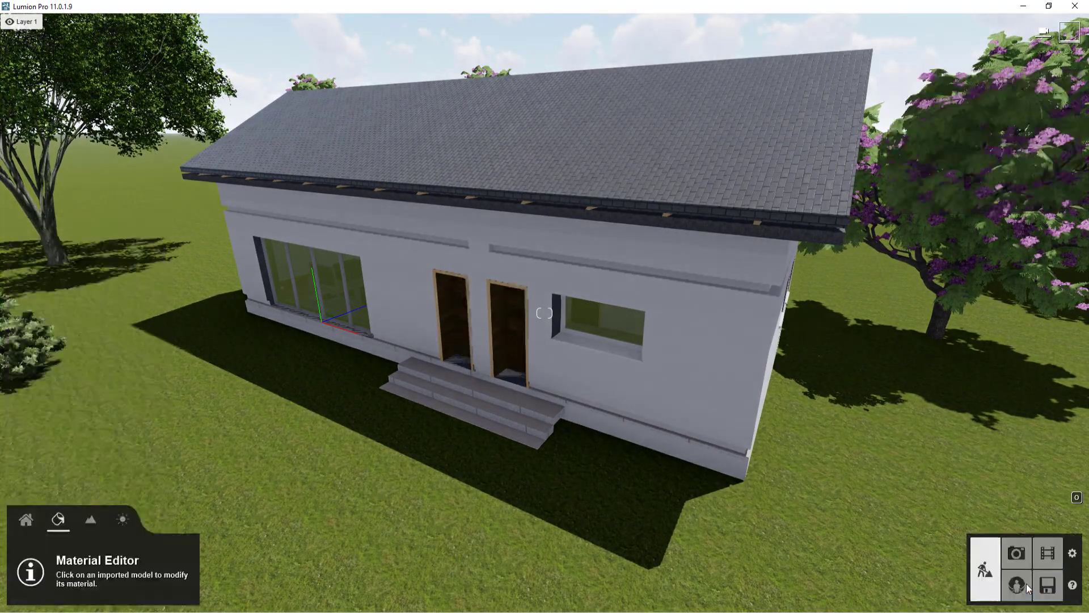
Turn on landscape grass for the terrain around the house
key("w")
right_click_drag(724, 420, 831, 490)
key("s")
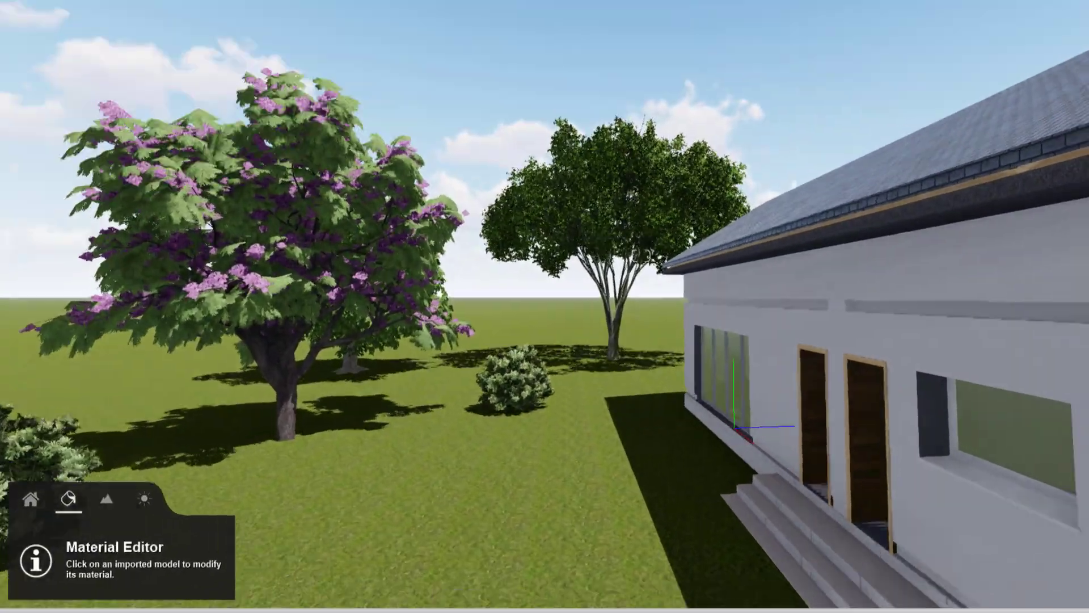
right_click_drag(642, 256, 806, 321)
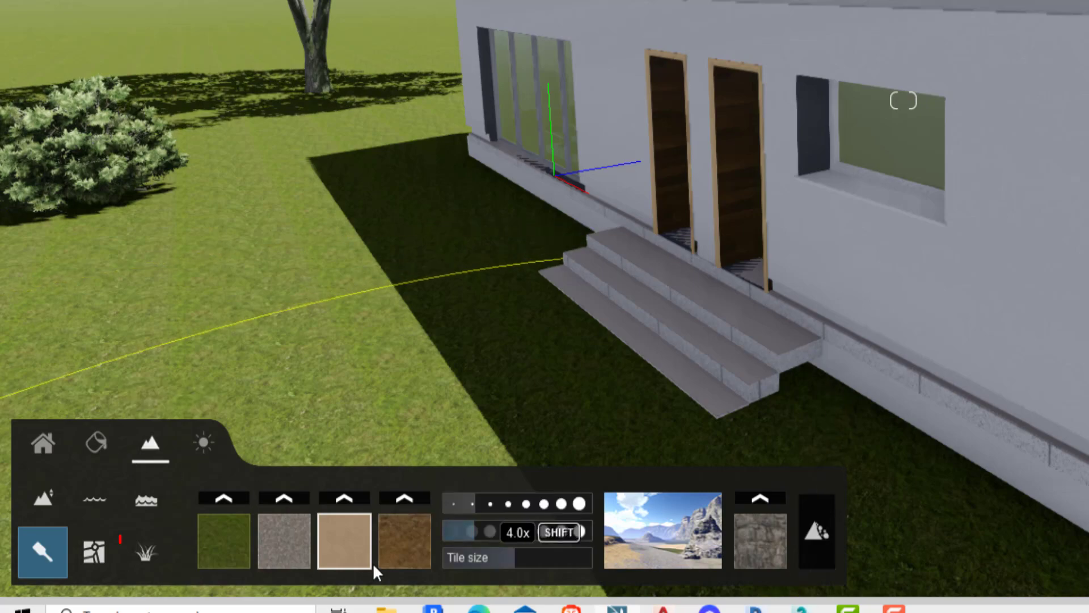
left_click(144, 564)
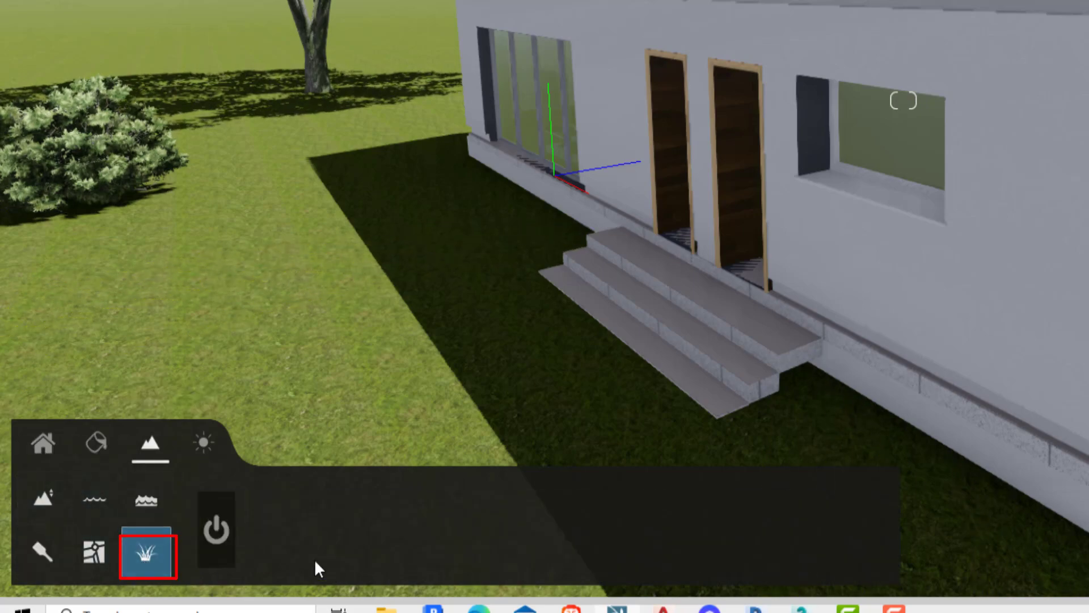
left_click(216, 535)
right_click_drag(873, 133, 413, 95)
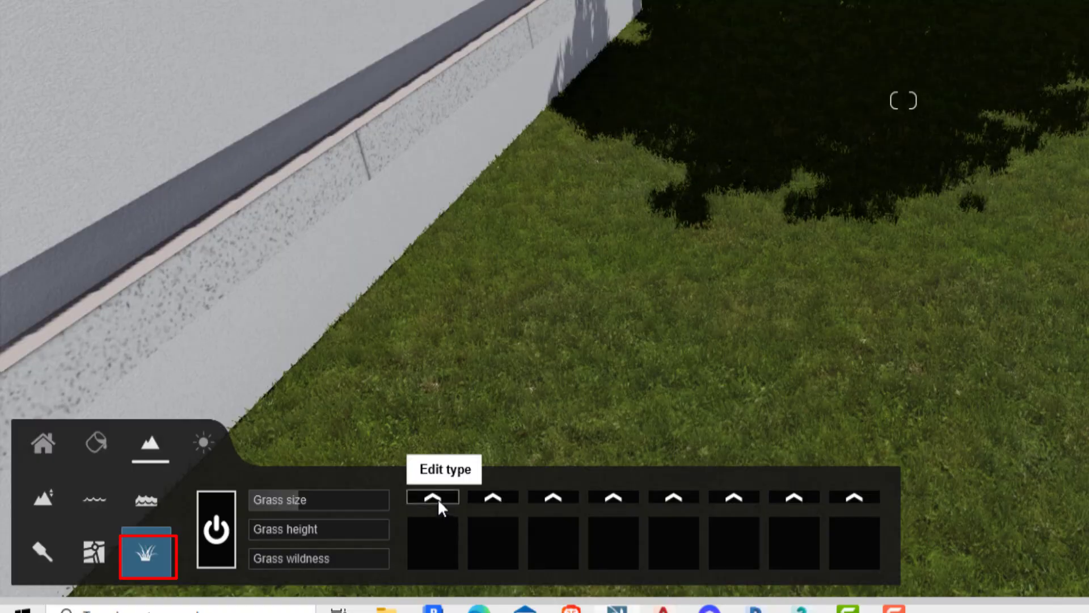
Add a grey rock and purple flowers to the landscape grass, raise its height and set the grass size to 0.5
left_click(435, 497)
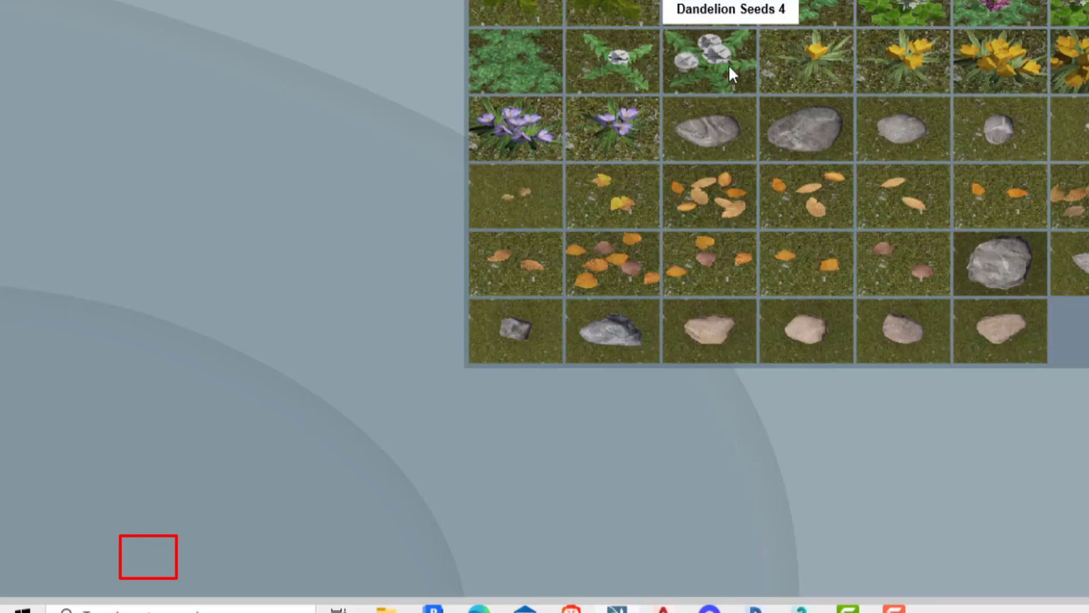
left_click(801, 126)
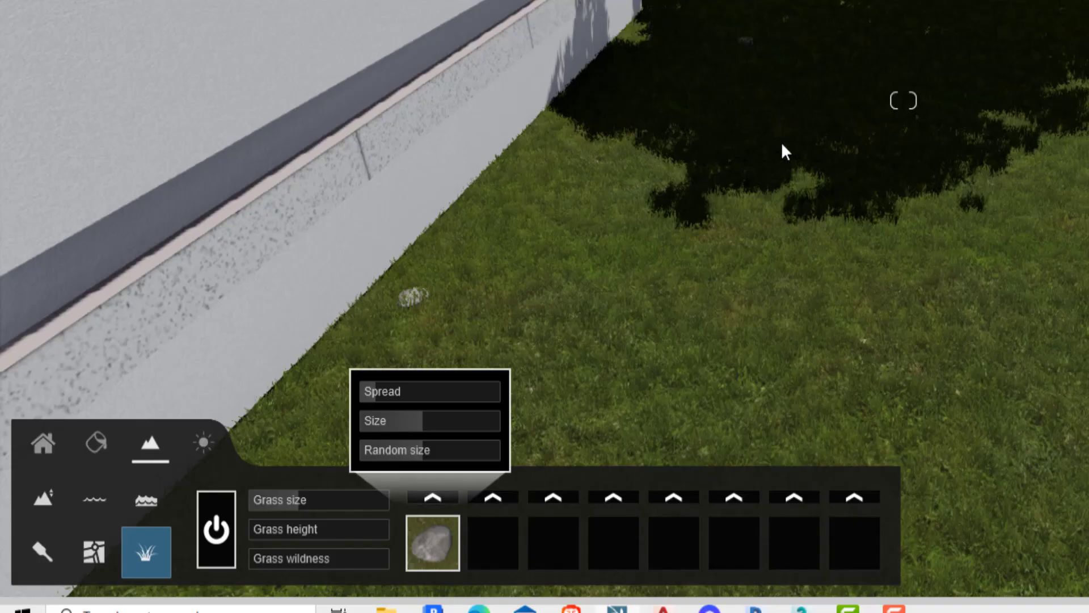
left_click(497, 497)
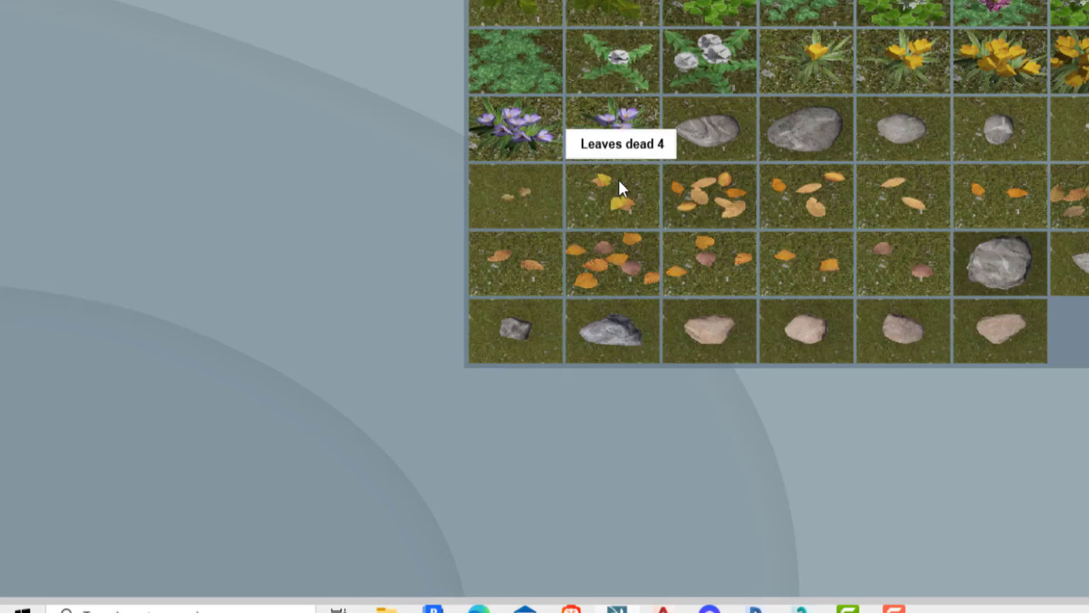
left_click(602, 148)
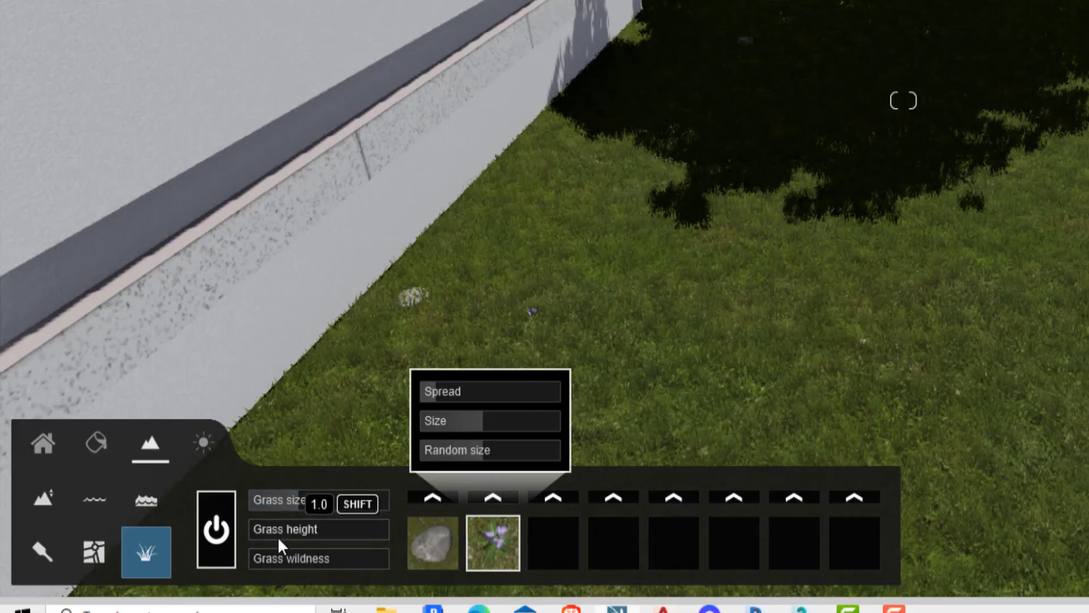
left_click_drag(278, 537, 328, 536)
left_click_drag(293, 500, 338, 503)
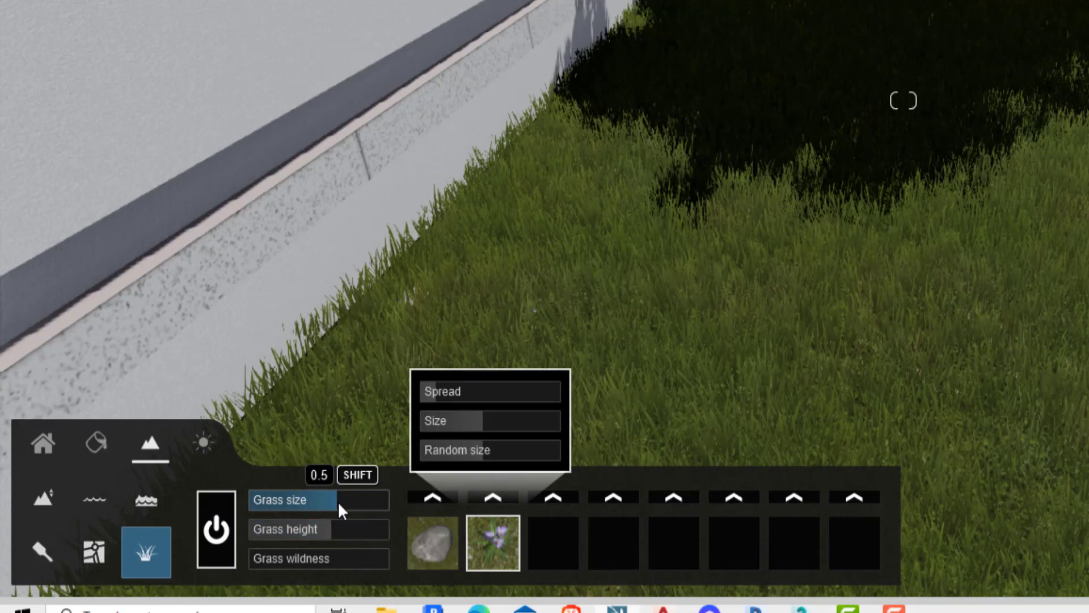
Choose an outdoor wood material for the exposed 02-TRUSSES timber in the gable
key("s")
right_click_drag(1078, 227, 900, 267)
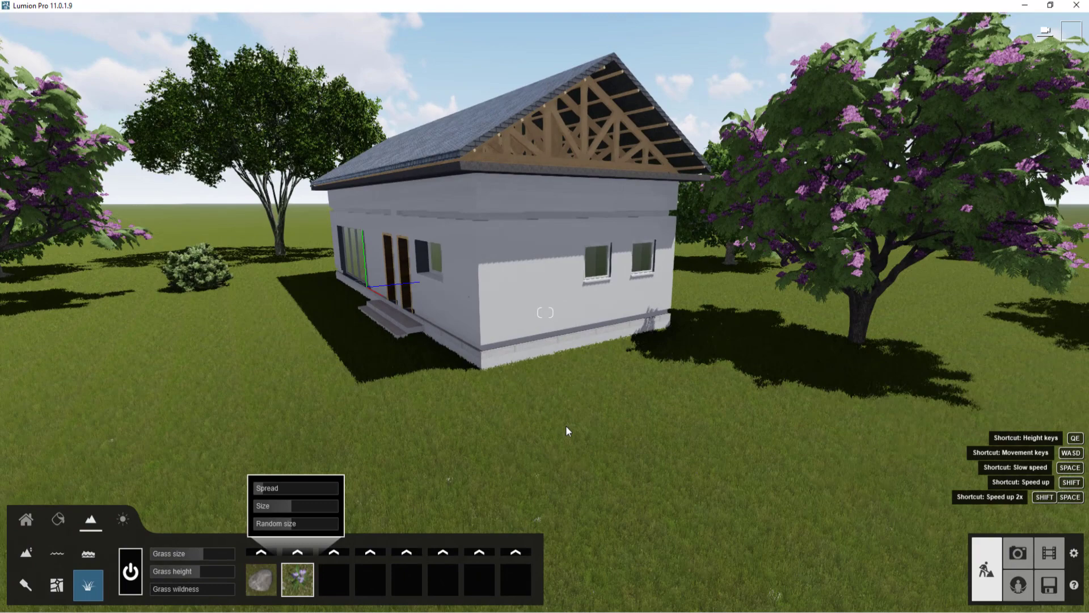
key("w")
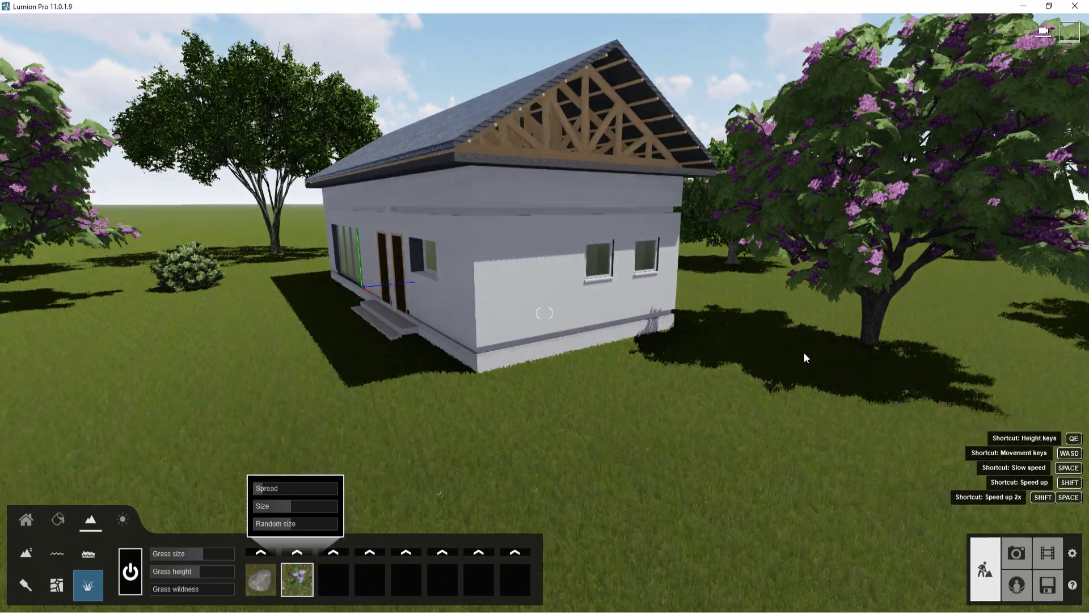
left_click(59, 520)
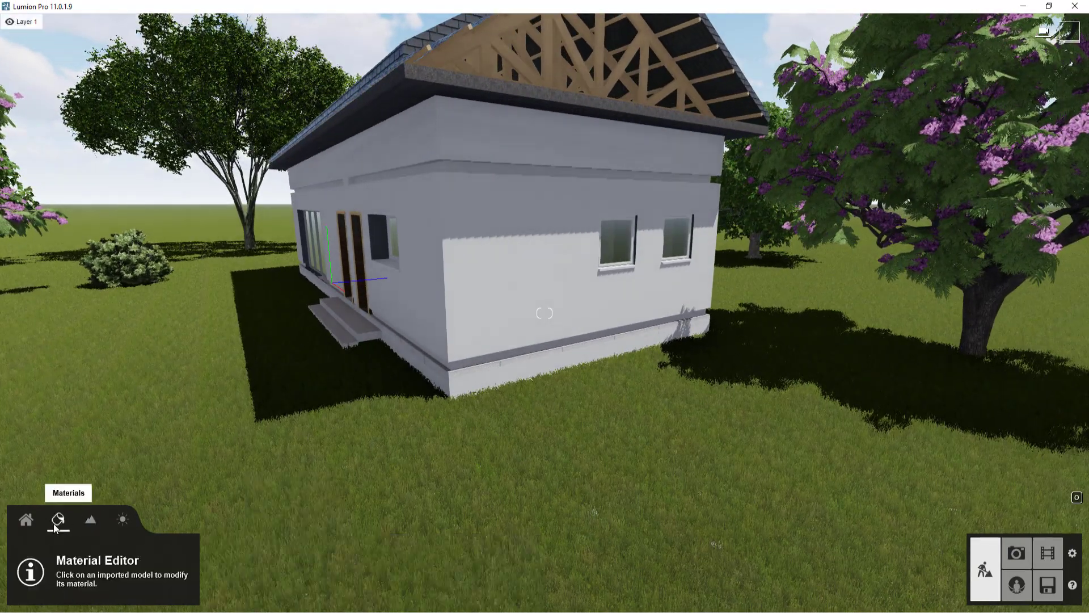
left_click(547, 60)
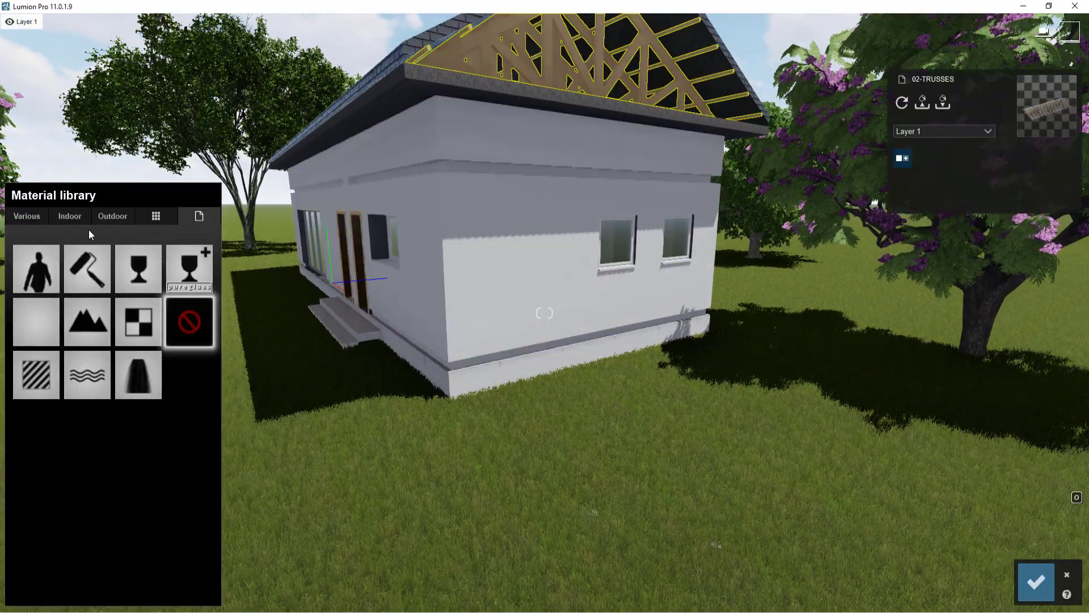
left_click(112, 216)
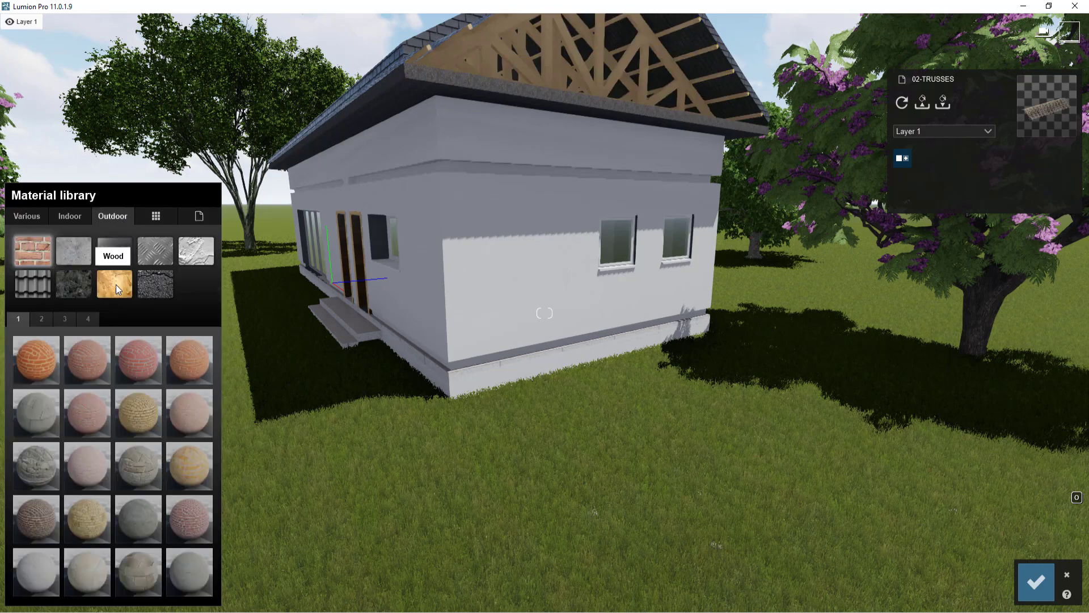
left_click(40, 317)
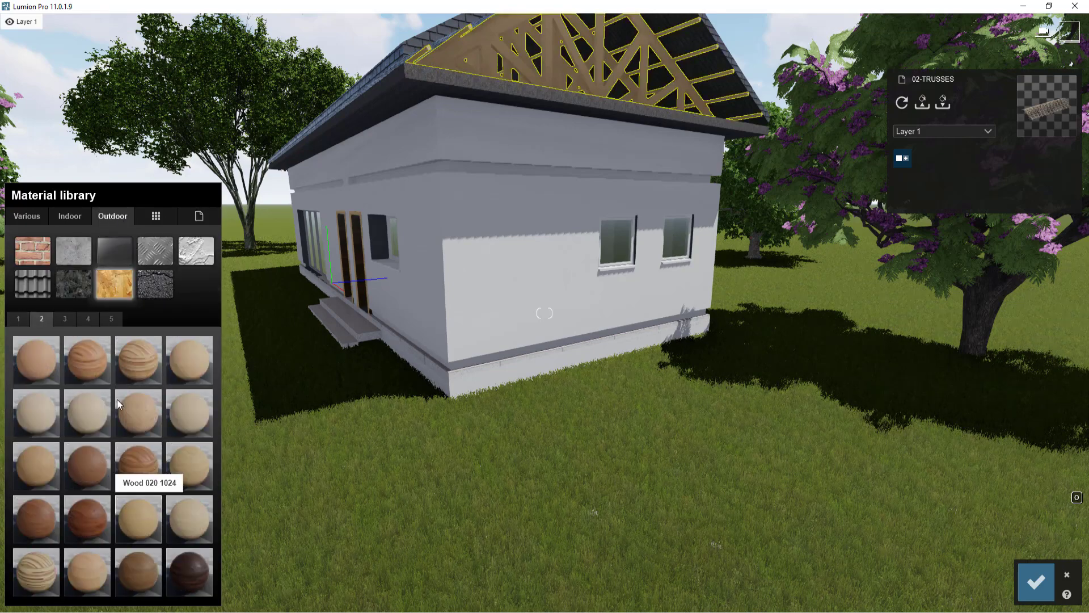
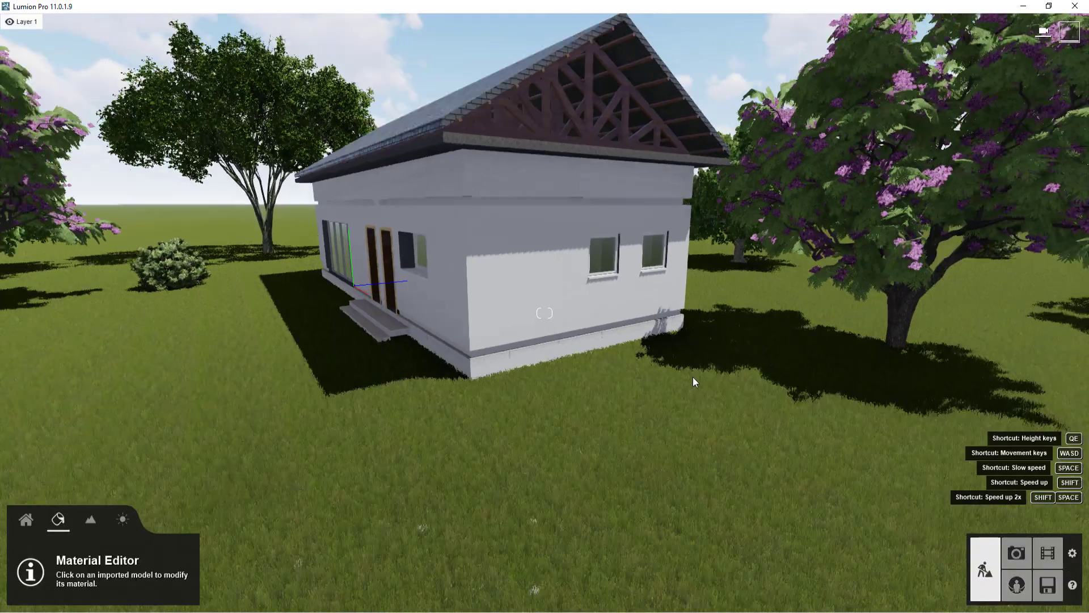
Start recording the first movie clip in slot 1 and set both ease in and ease out to linear
key("w")
right_click_drag(649, 383, 540, 417)
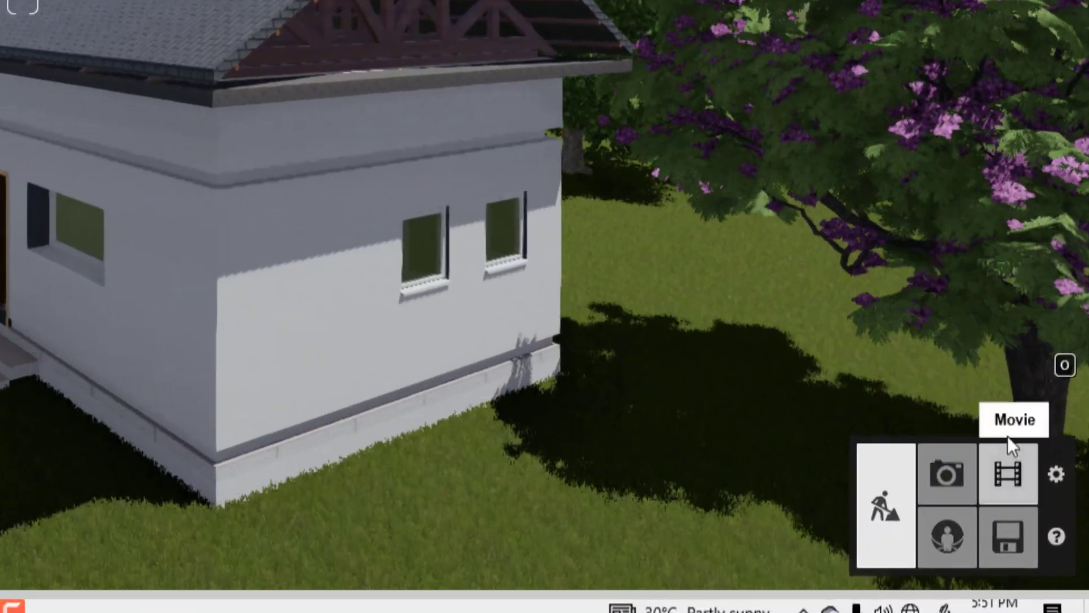
left_click(1009, 478)
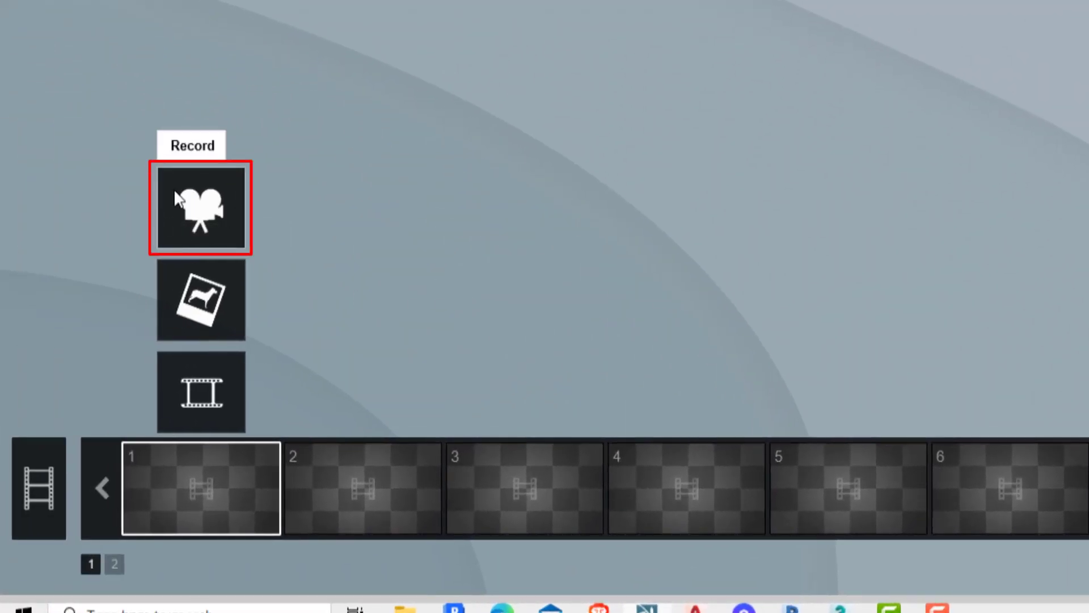
left_click(200, 219)
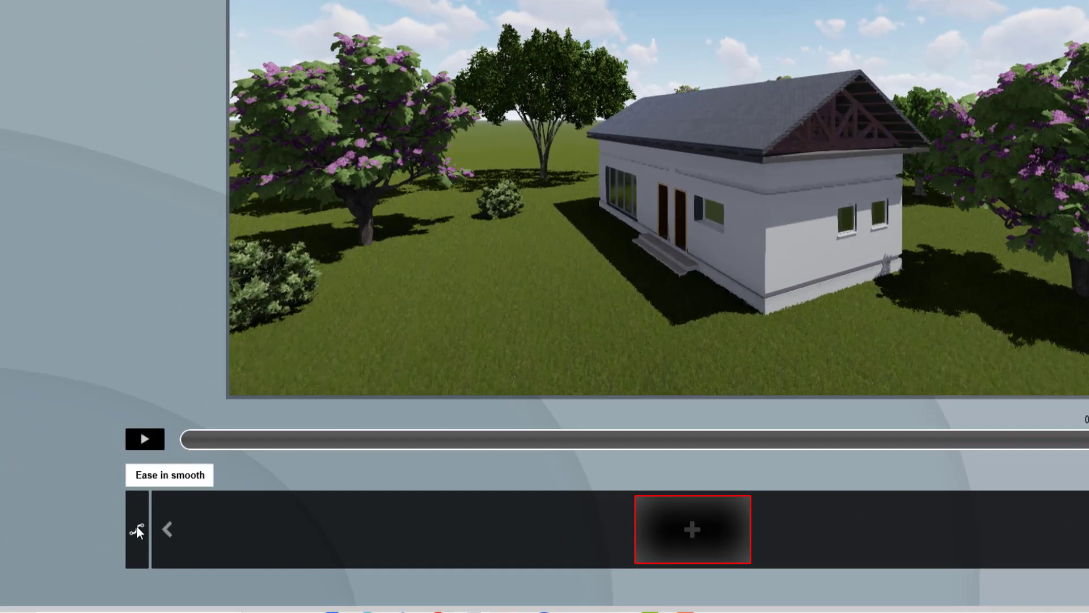
left_click(136, 537)
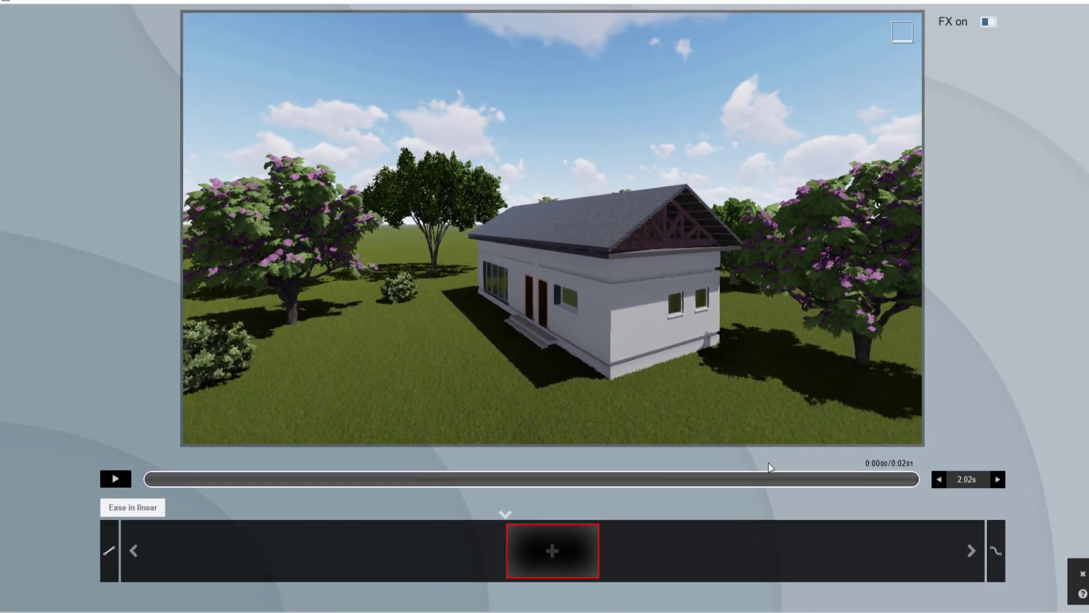
left_click(984, 557)
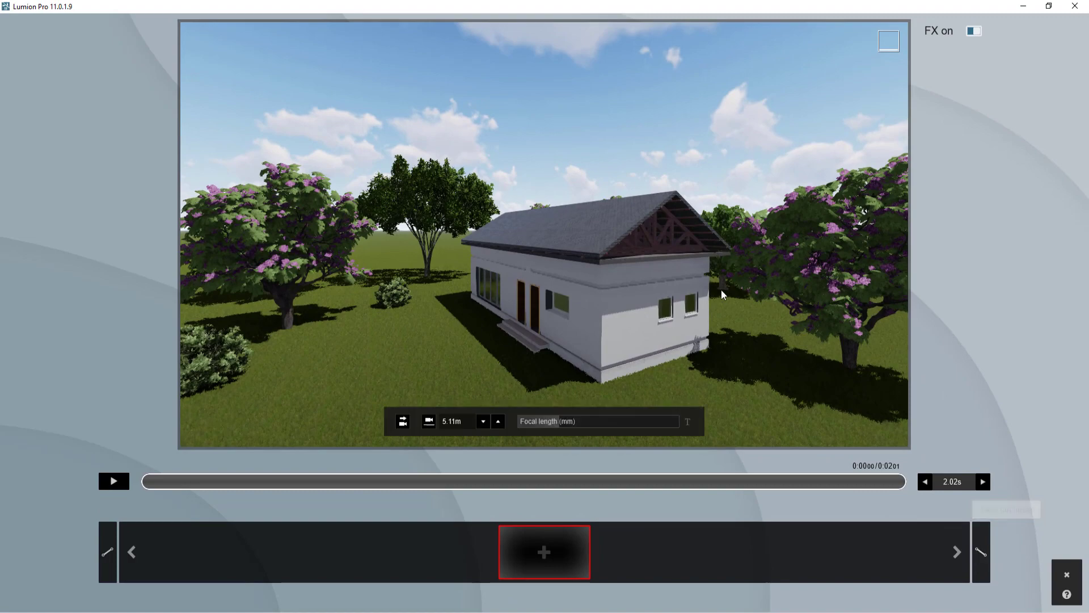
Frame the house corner with its entrance and gable from about 1.3 m camera height and capture the first keyframe
scroll(598, 302, "down", 3)
scroll(594, 346, "up", 2)
right_click_drag(589, 202, 506, 375)
scroll(475, 293, "up", 3)
scroll(498, 261, "down", 4)
right_click_drag(476, 292, 559, 391)
scroll(570, 182, "up", 4)
left_click_drag(560, 420, 586, 419)
key("s")
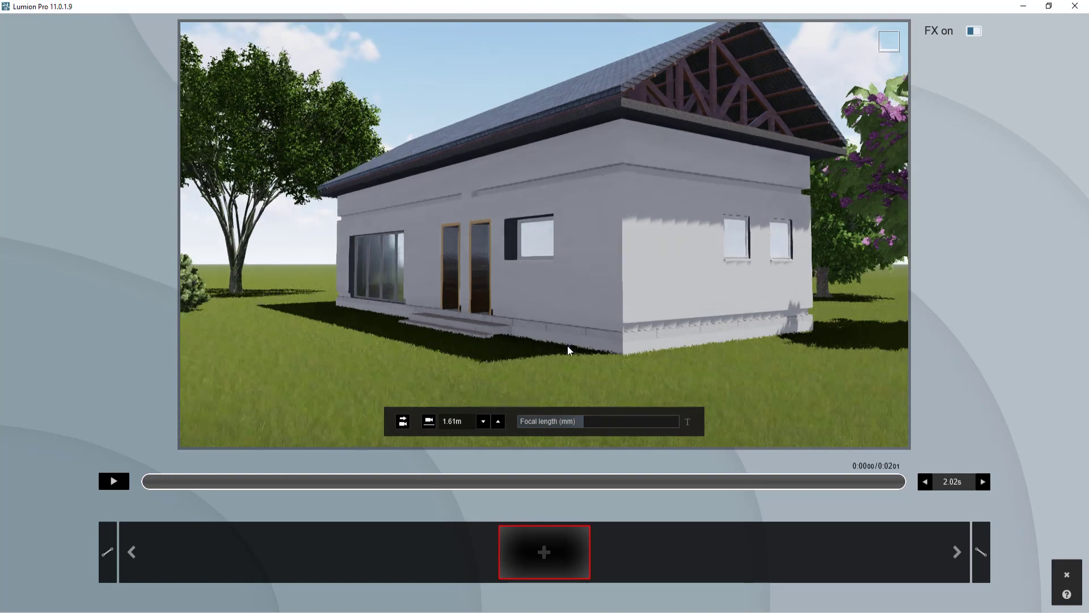
key("d")
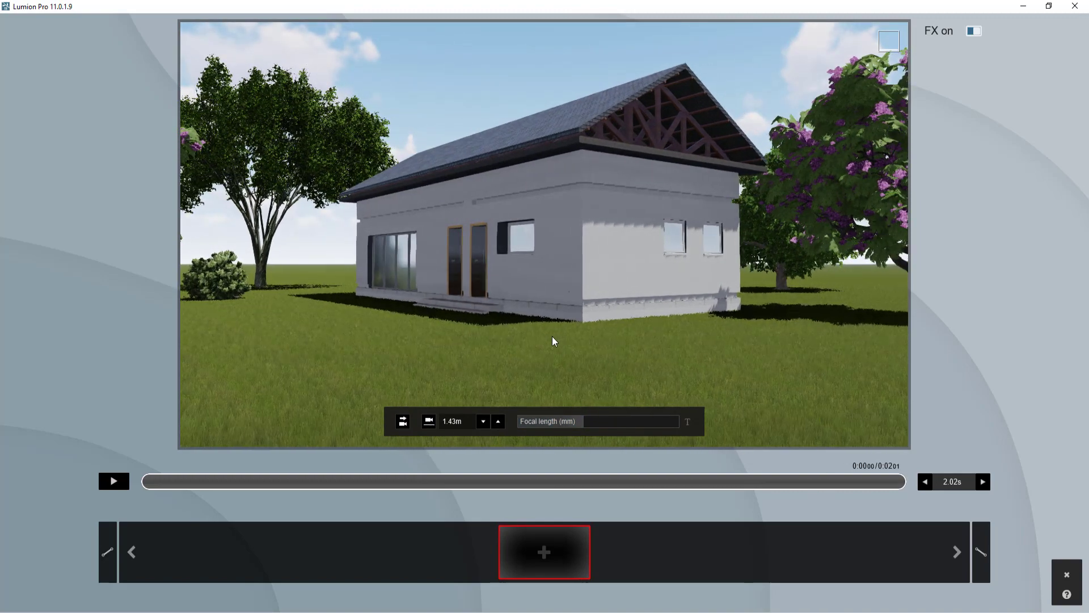
right_click_drag(564, 331, 535, 329)
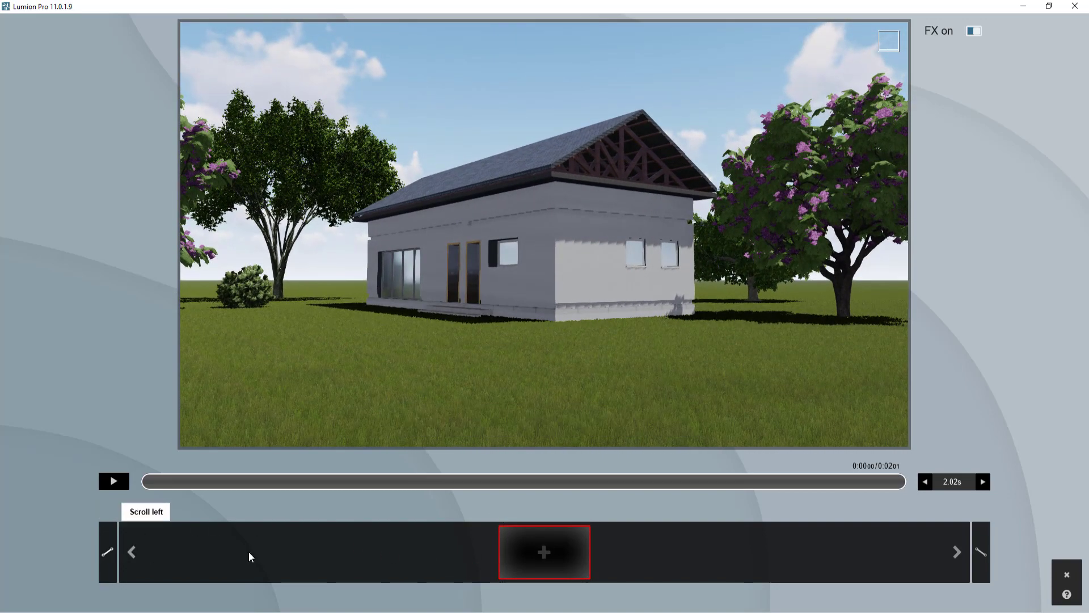
left_click(548, 554)
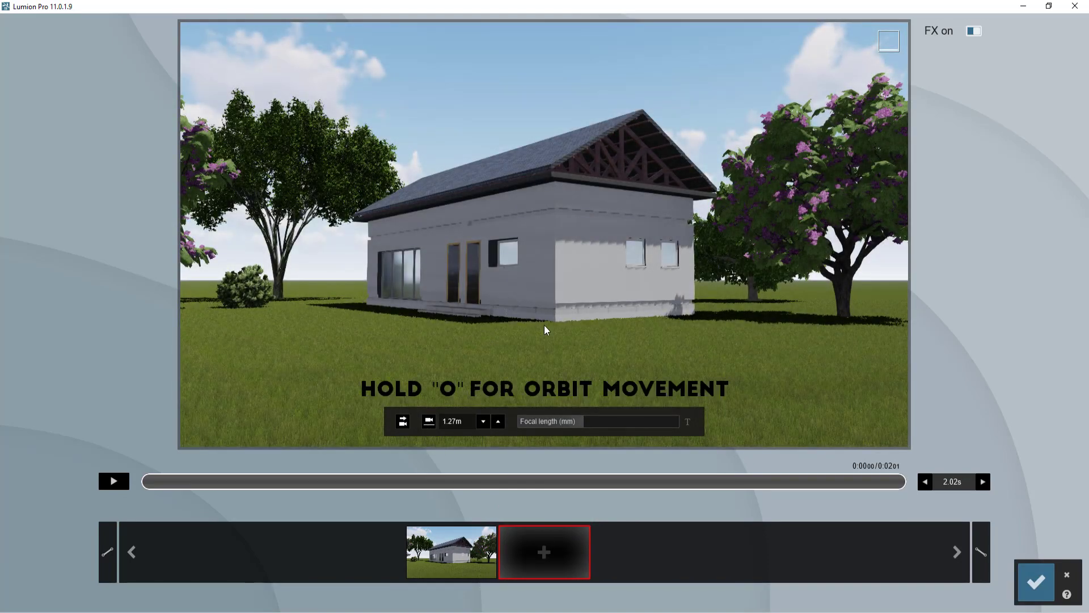
Orbit the camera toward the gable end for a second keyframe, and save the first clip for playback
right_click_drag(590, 322, 841, 318)
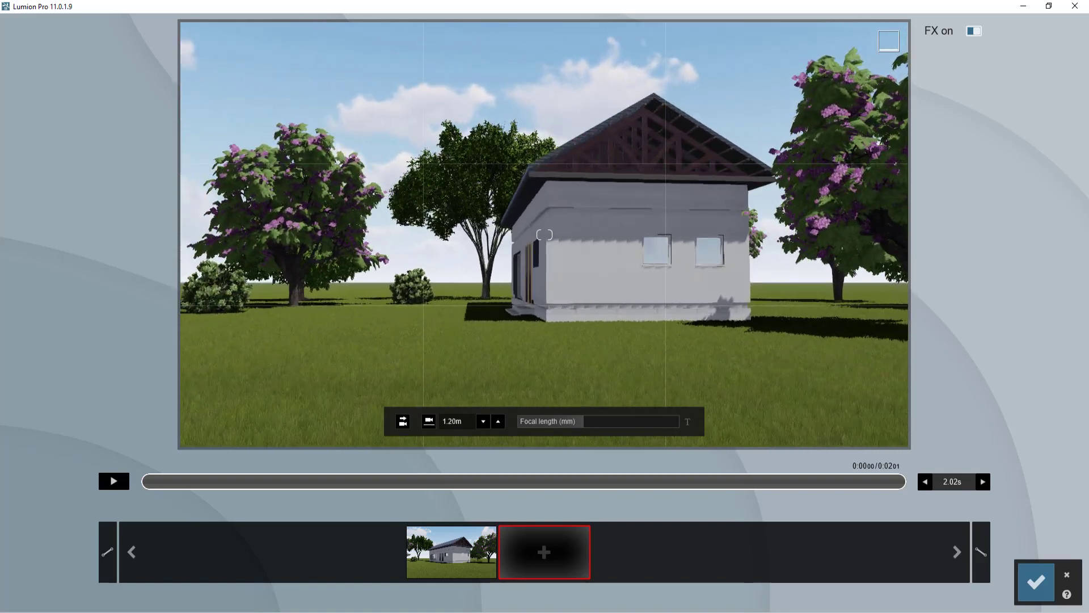
left_click(544, 551)
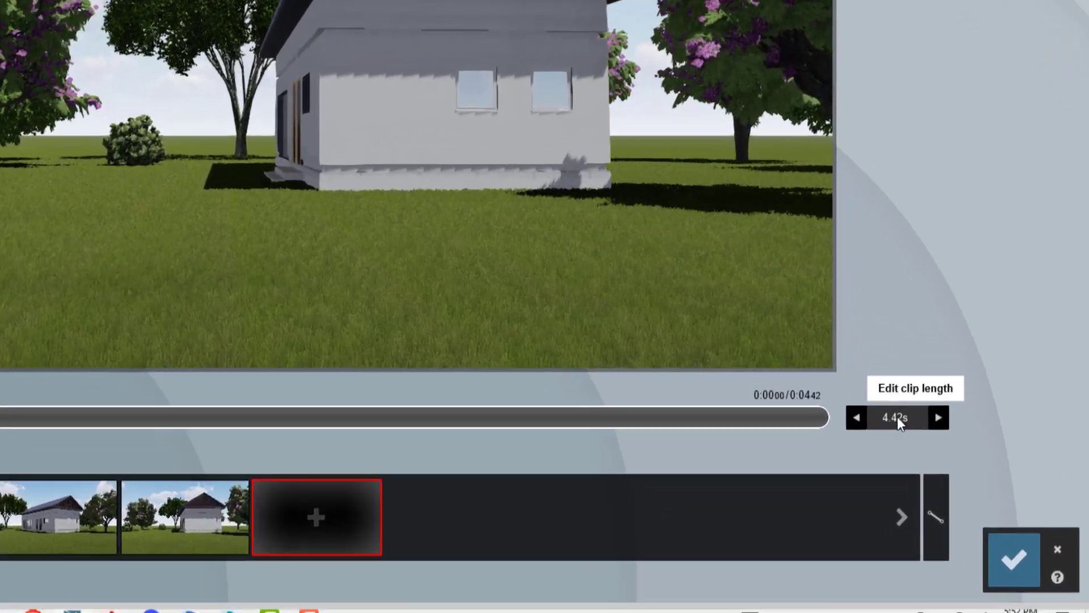
mouse_move(955, 480)
left_mouse_down()
mouse_move(963, 479)
mouse_move(924, 478)
left_mouse_up()
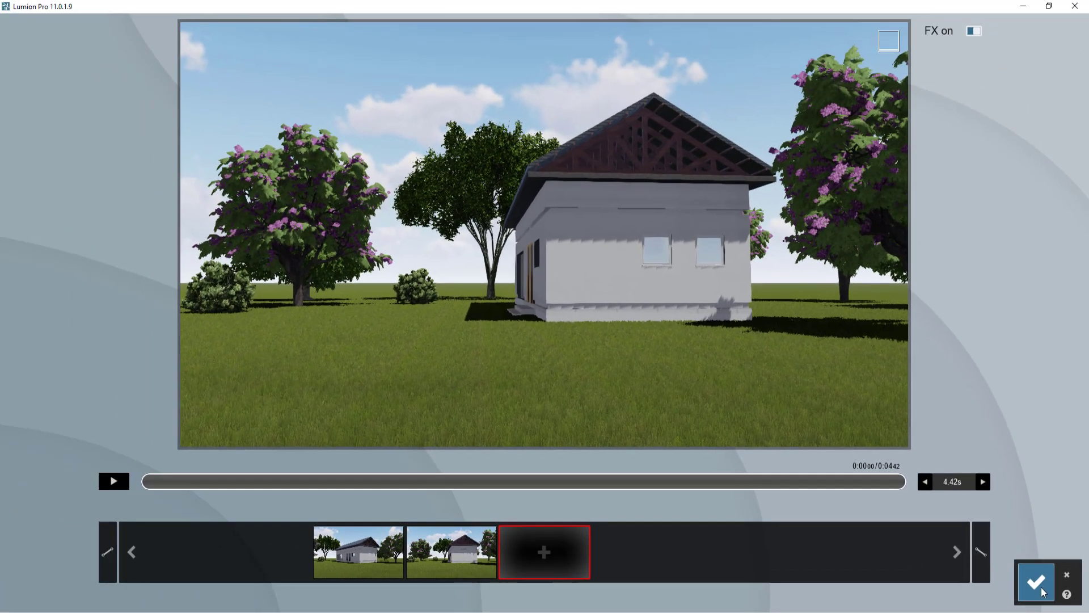
left_click(1004, 548)
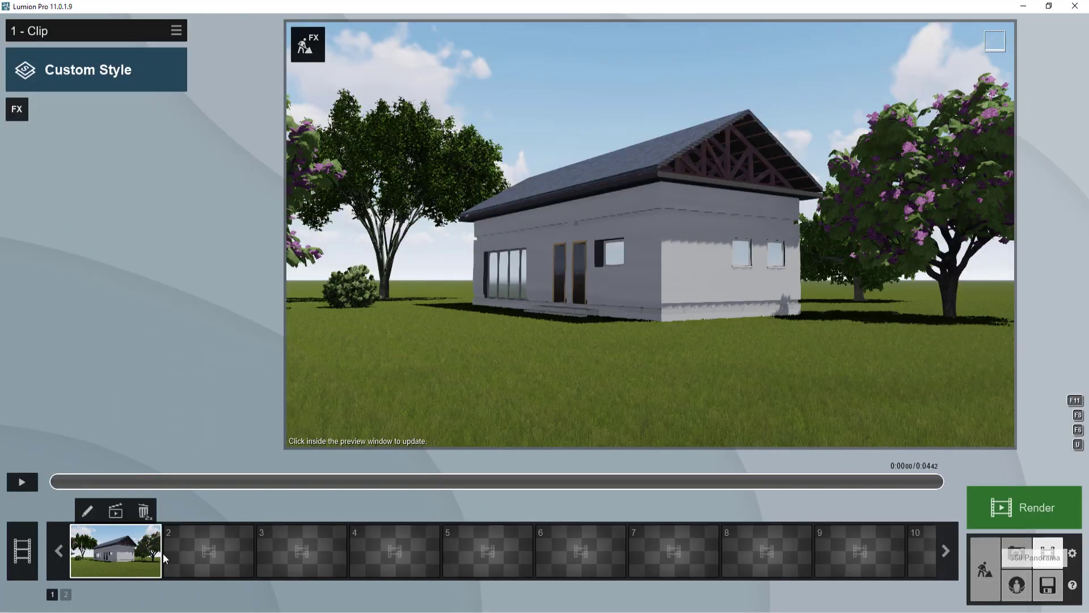
left_click(21, 484)
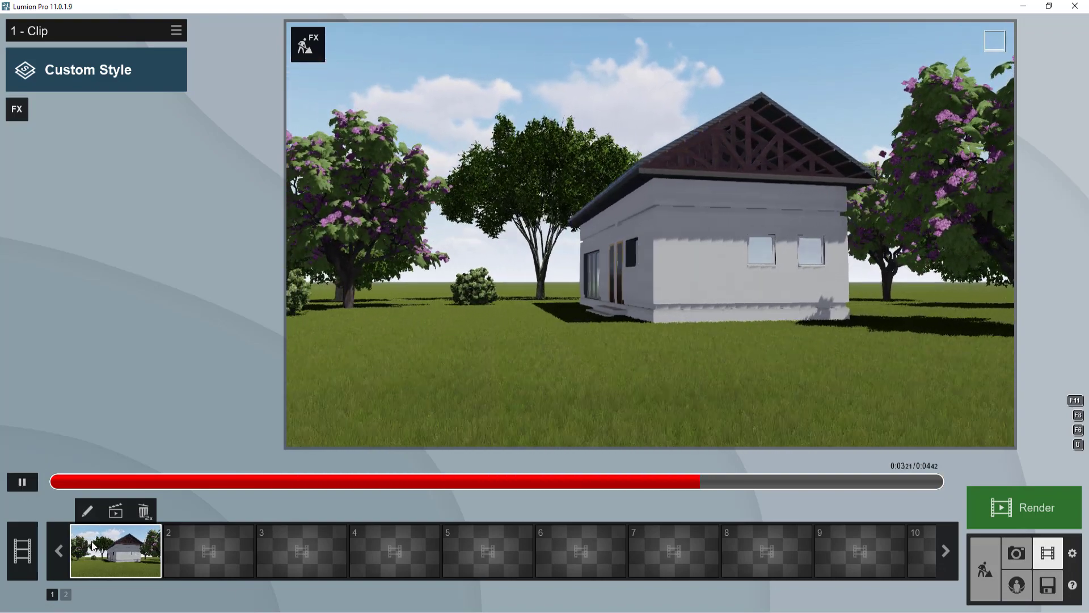
Begin a second clip with linear easing and capture an aerial keyframe of the house from about 19.3 m height
left_click(200, 546)
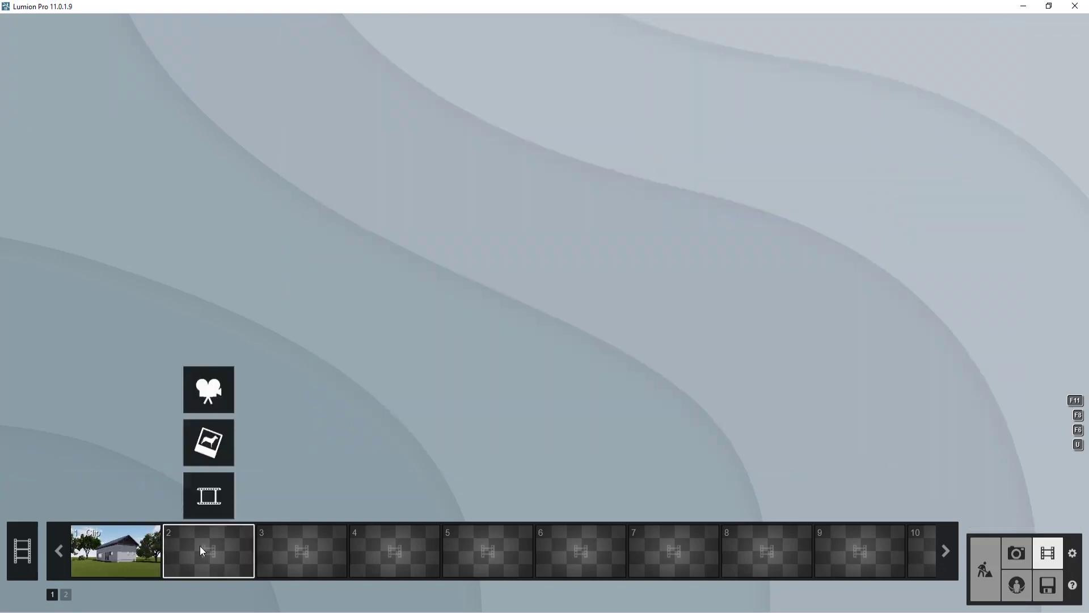
left_click(207, 389)
scroll(590, 267, "up", 5)
right_click_drag(545, 234, 634, 204)
scroll(615, 270, "down", 5)
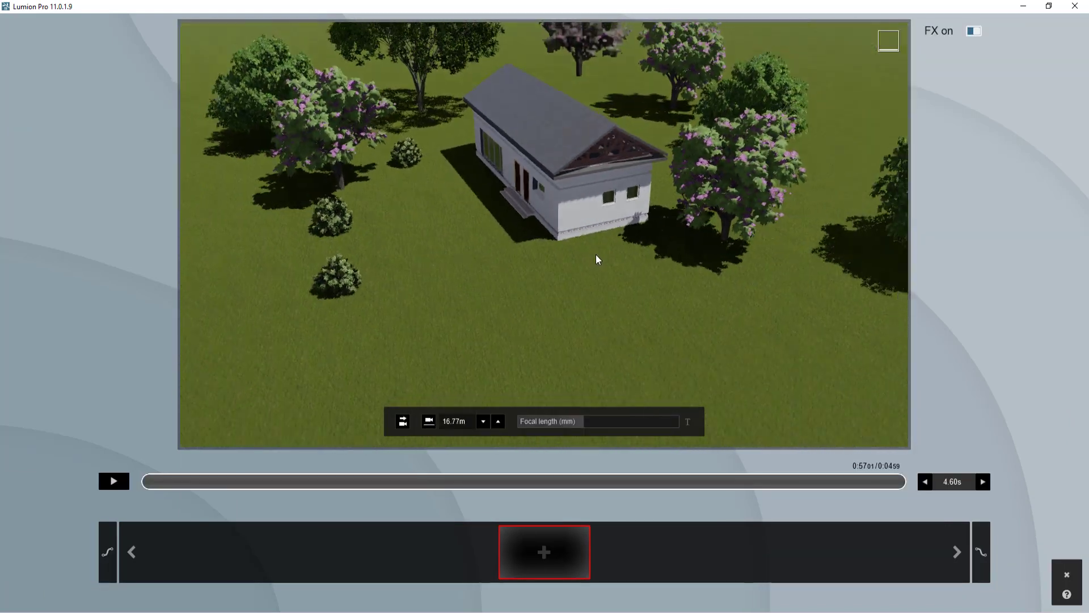
scroll(518, 176, "up", 4)
right_click_drag(519, 175, 543, 76)
scroll(543, 75, "down", 5)
right_click_drag(597, 313, 579, 261)
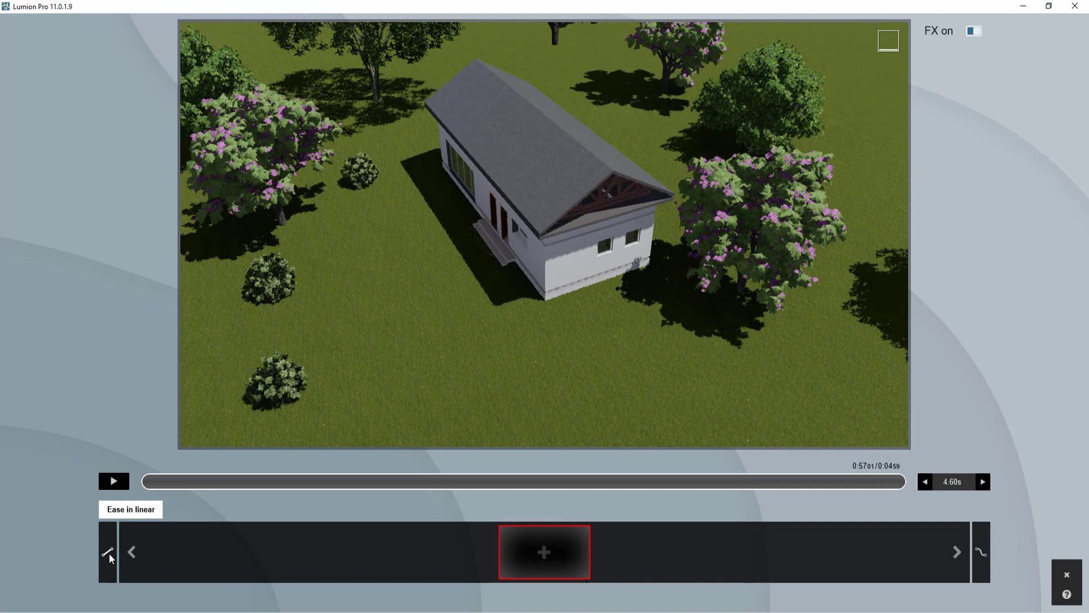
mouse_move(513, 278)
right_mouse_down()
mouse_move(532, 288)
mouse_move(506, 274)
right_mouse_up()
key("a")
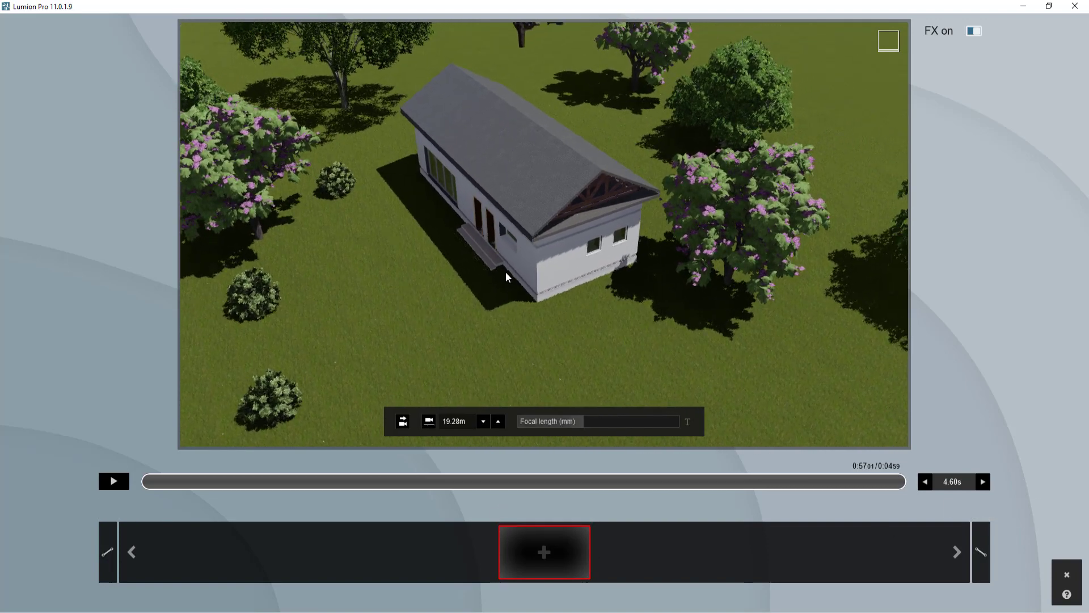
left_click(545, 554)
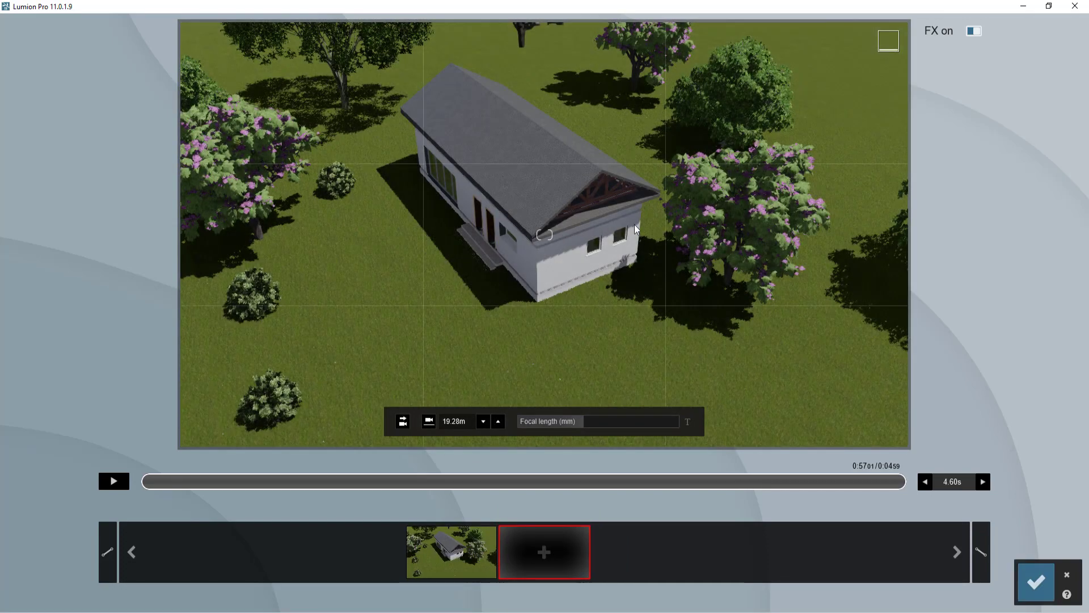
Orbit the aerial camera around to the opposite long side of the house and capture a second keyframe
right_click_drag(635, 225, 559, 228)
right_click_drag(786, 223, 856, 257)
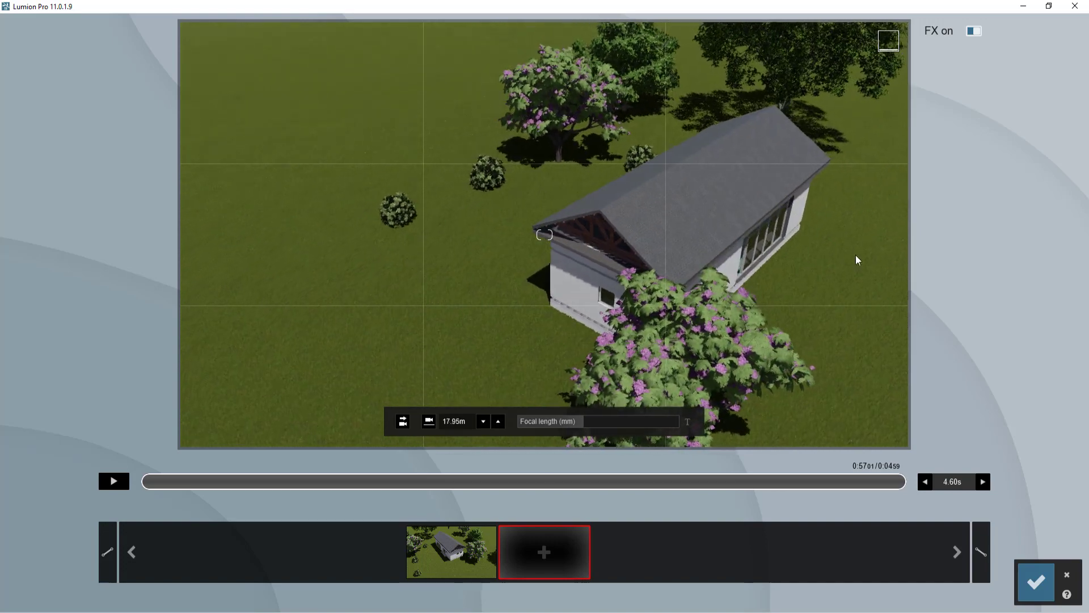
left_click(544, 553)
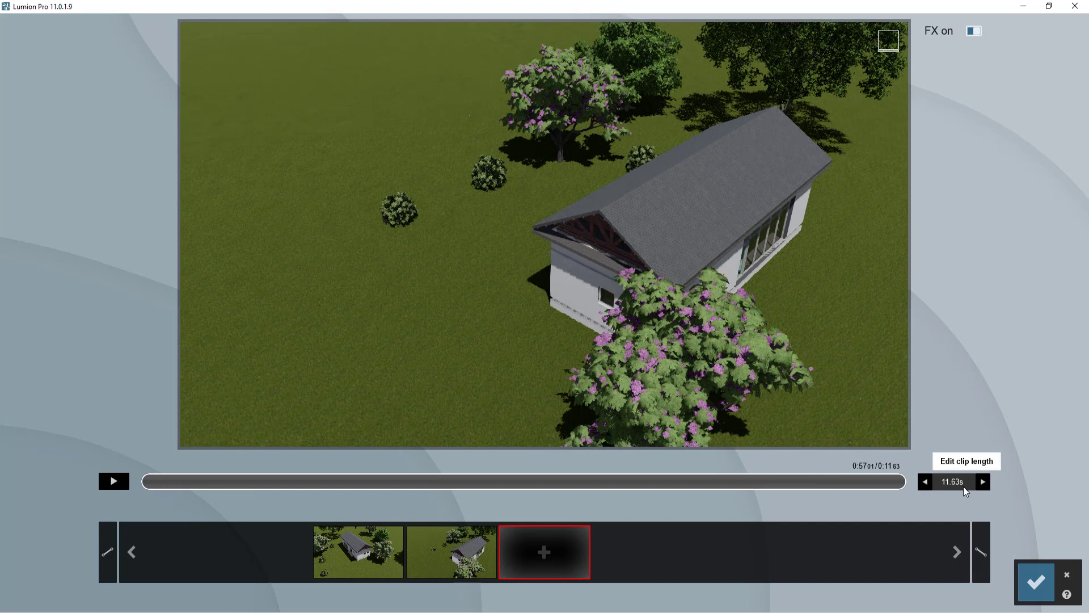
Set the aerial clip's length to 10 seconds, preview it and save the clip
left_click(964, 482)
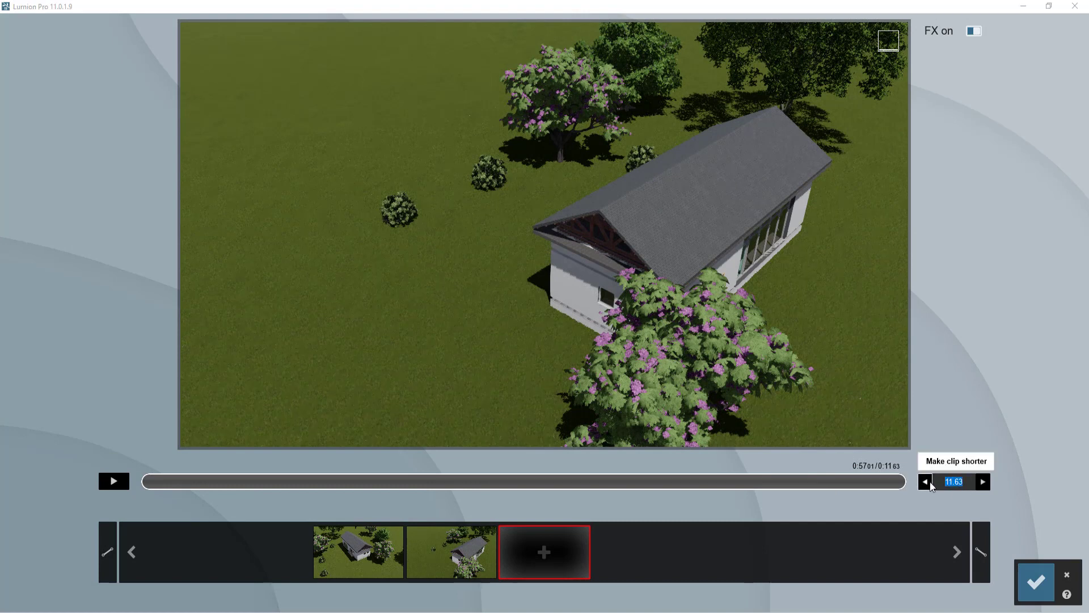
type("10")
key("Return")
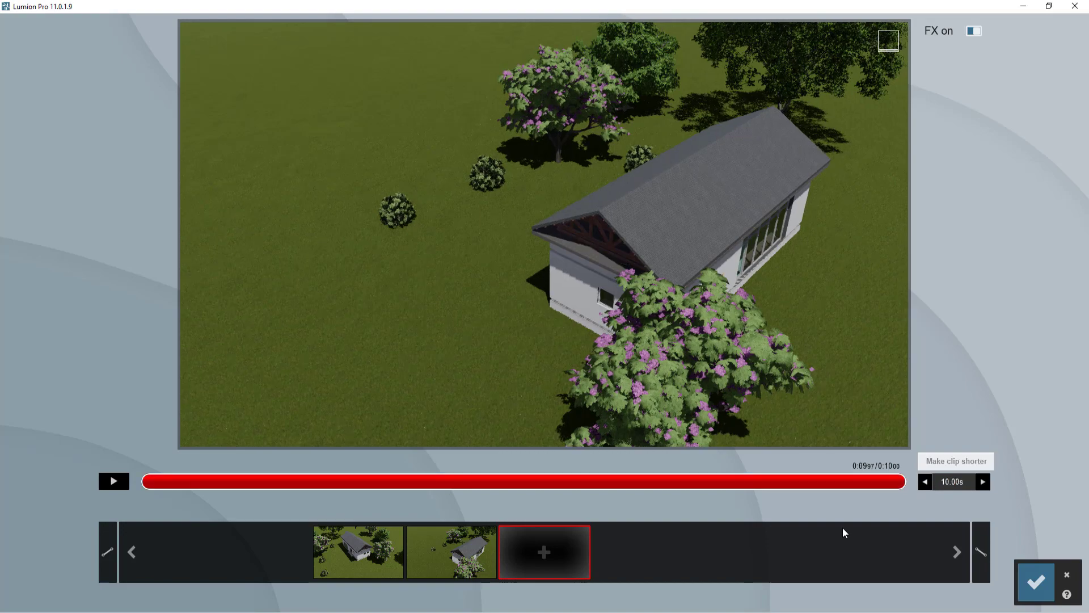
left_click(114, 482)
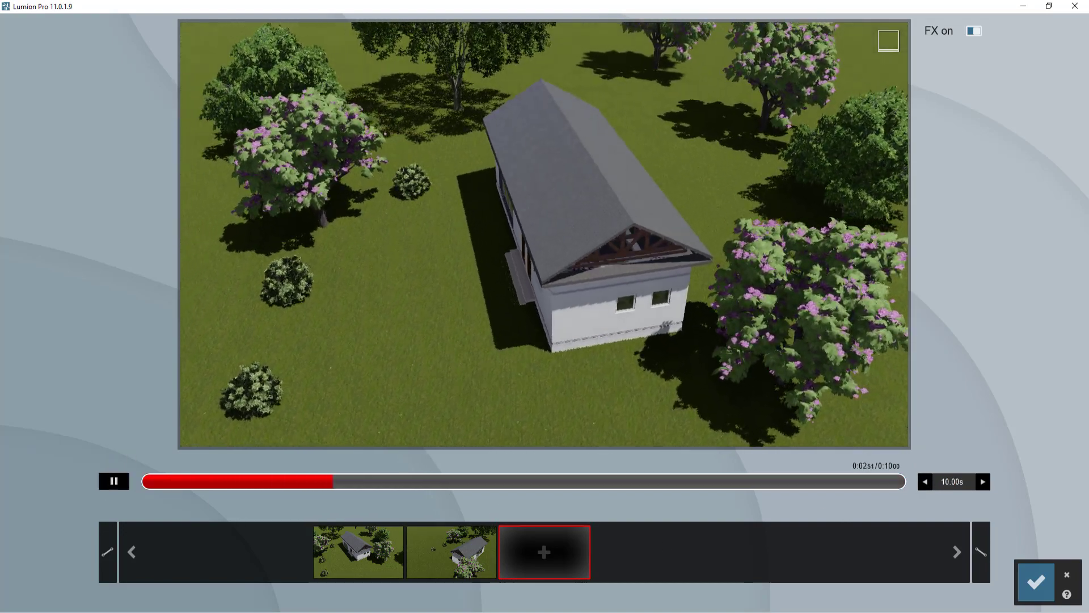
left_click(1036, 582)
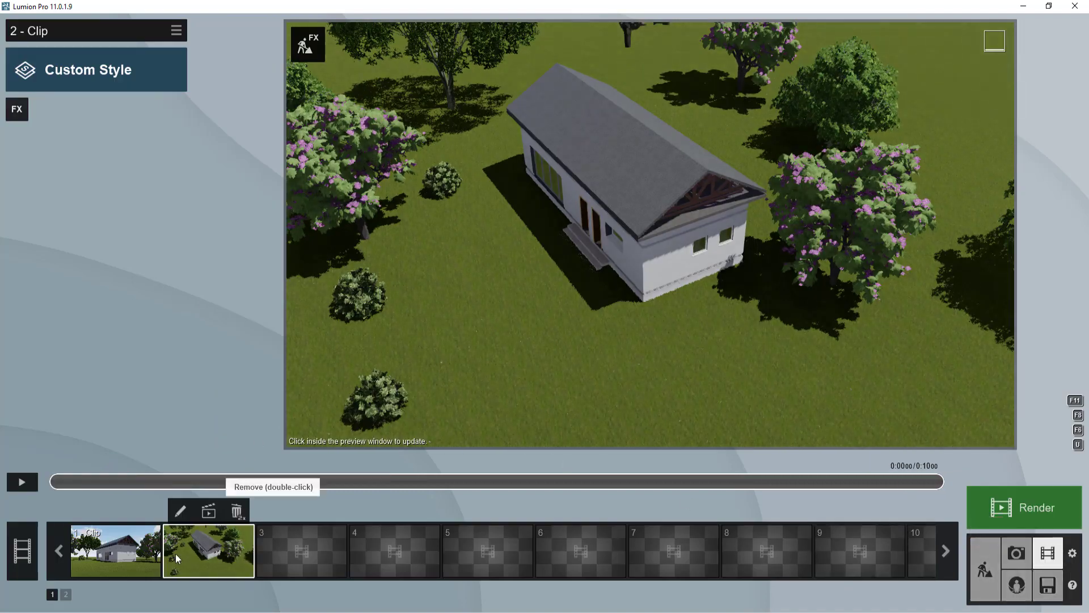
Play back the first clip and add the Animated Phasing effect to it
left_click(110, 555)
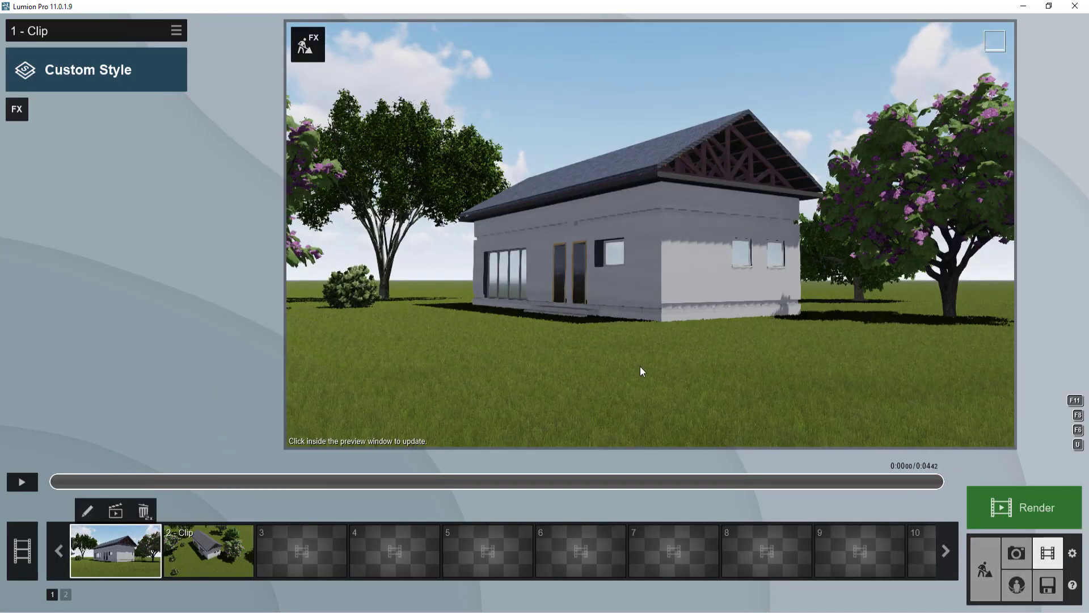
left_click(14, 484)
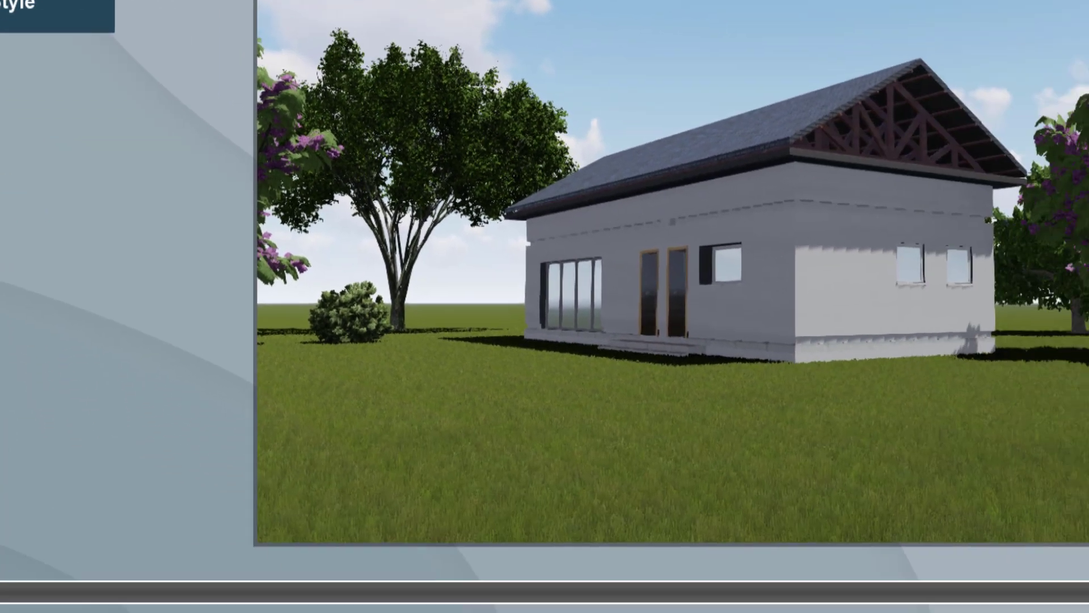
left_click(23, 188)
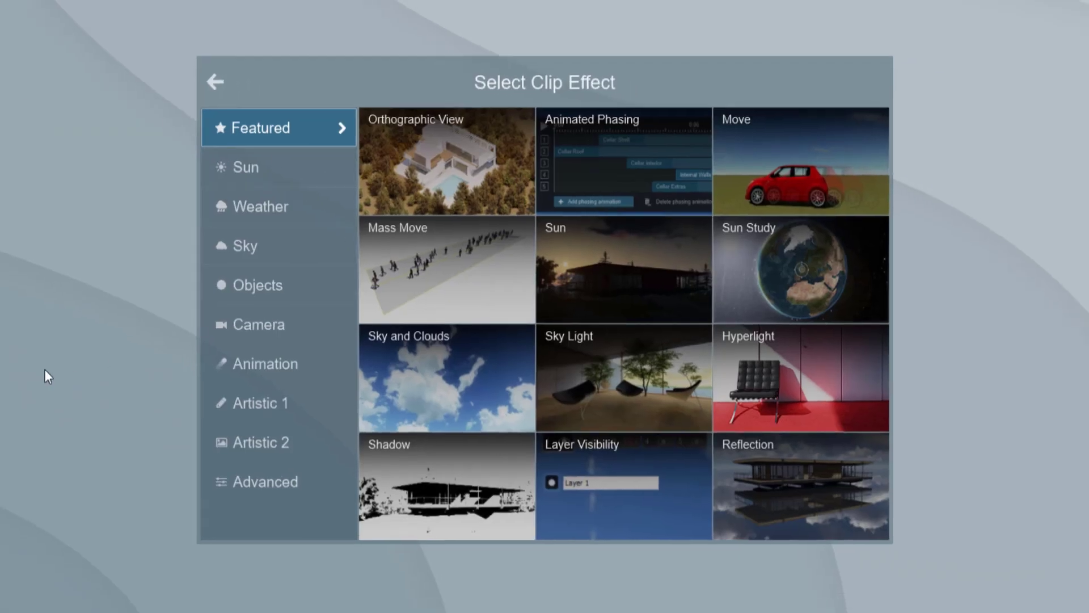
left_click(249, 368)
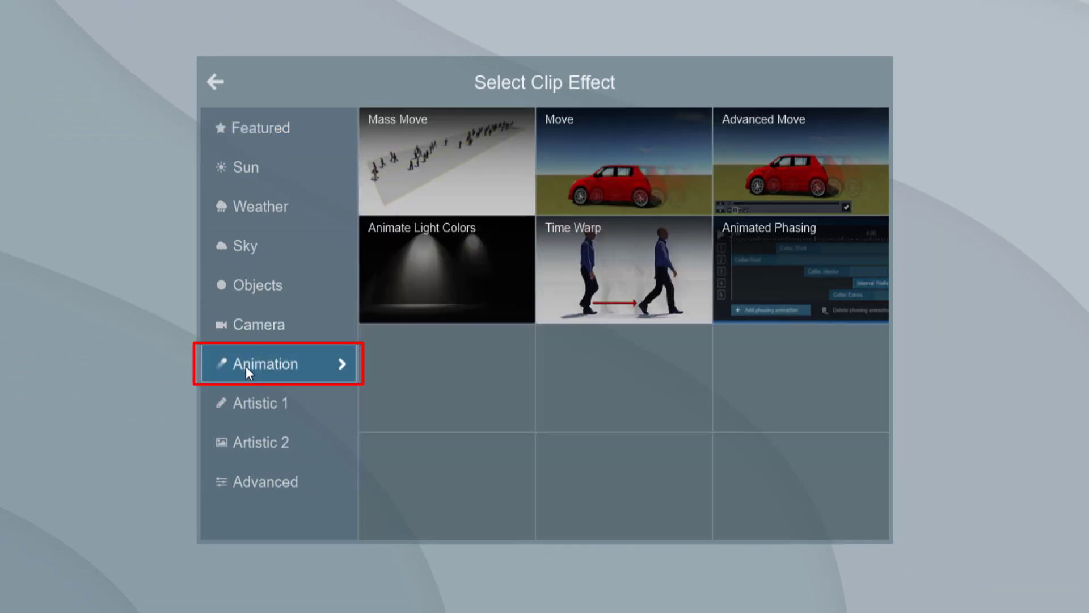
left_click(787, 278)
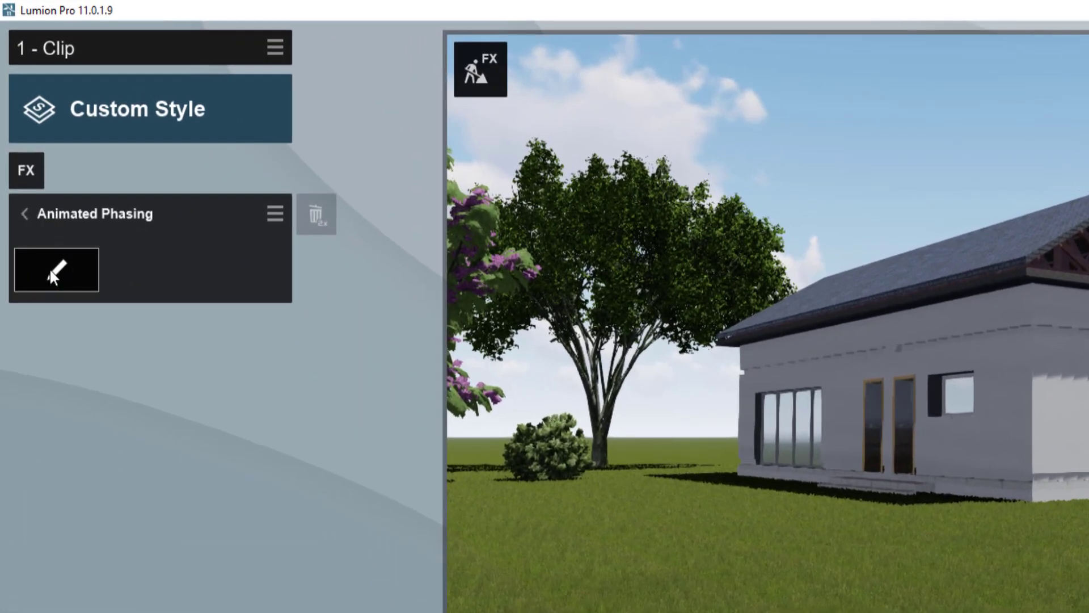
Open the phasing effect's object selection, enable staggering in order of selection, and select the roof covering, trusses, fascia and walls
left_click(49, 271)
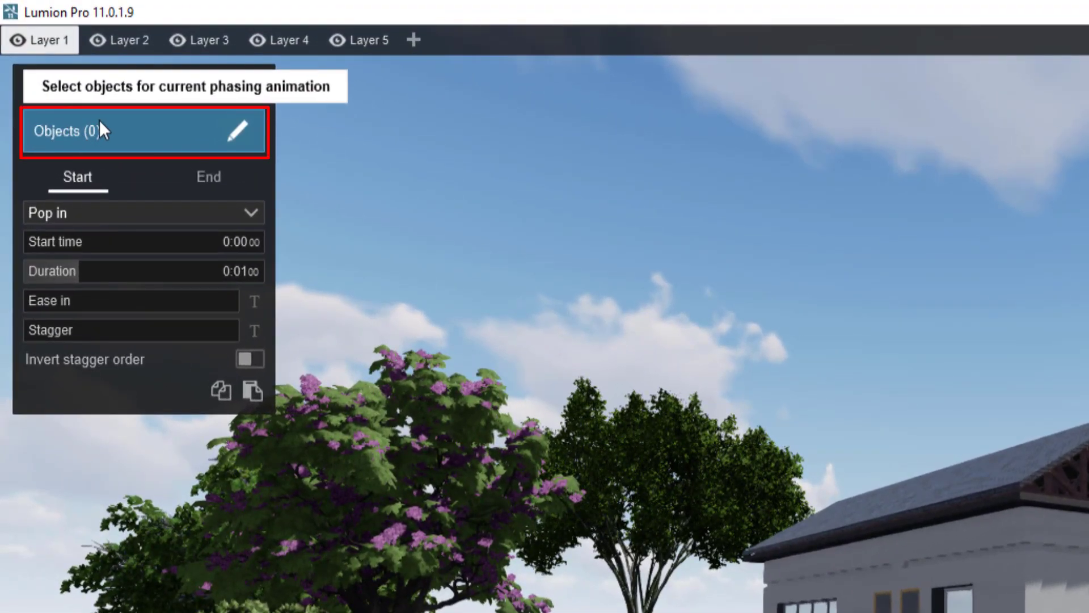
left_click(97, 118)
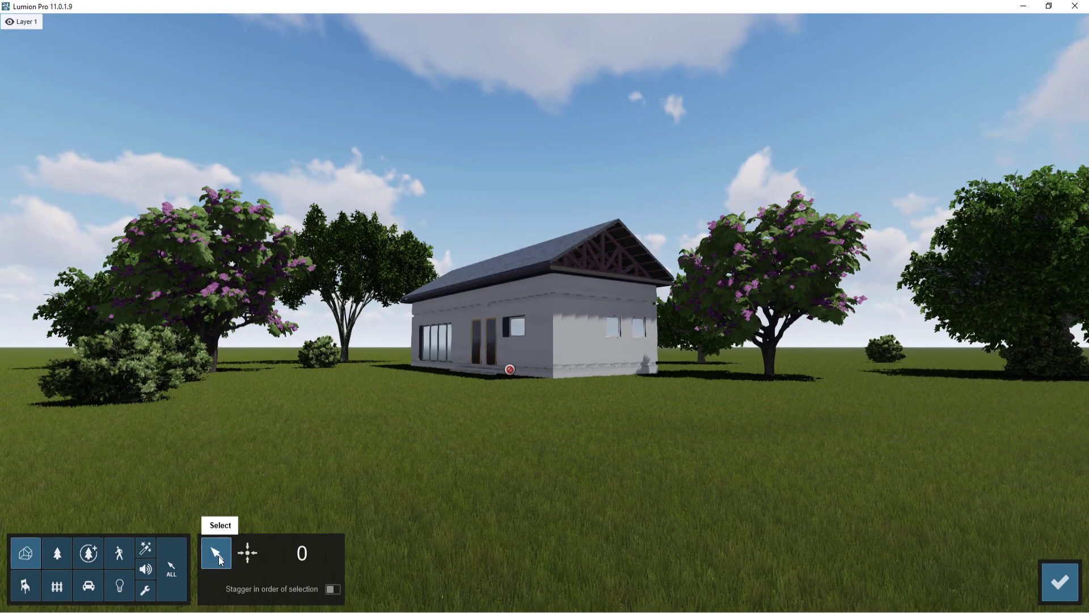
left_click(333, 590)
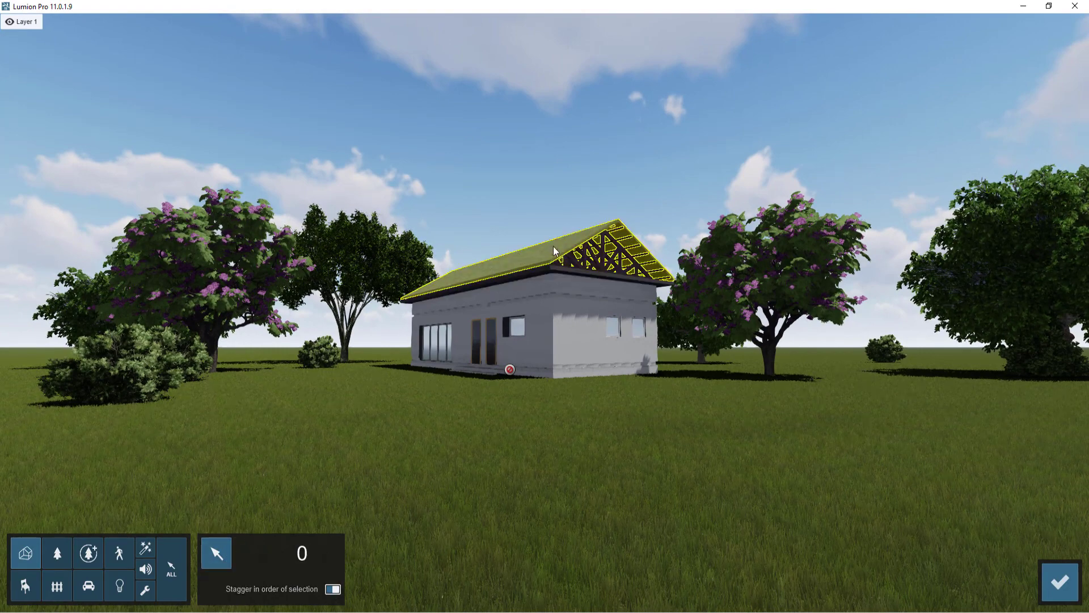
scroll(555, 251, "up", 3)
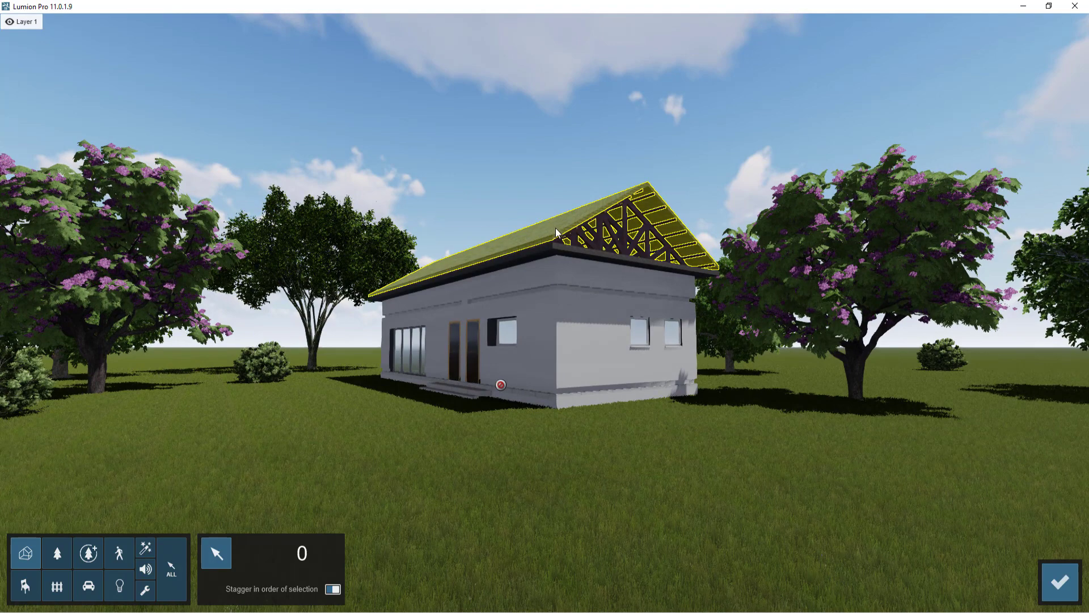
left_click(546, 229)
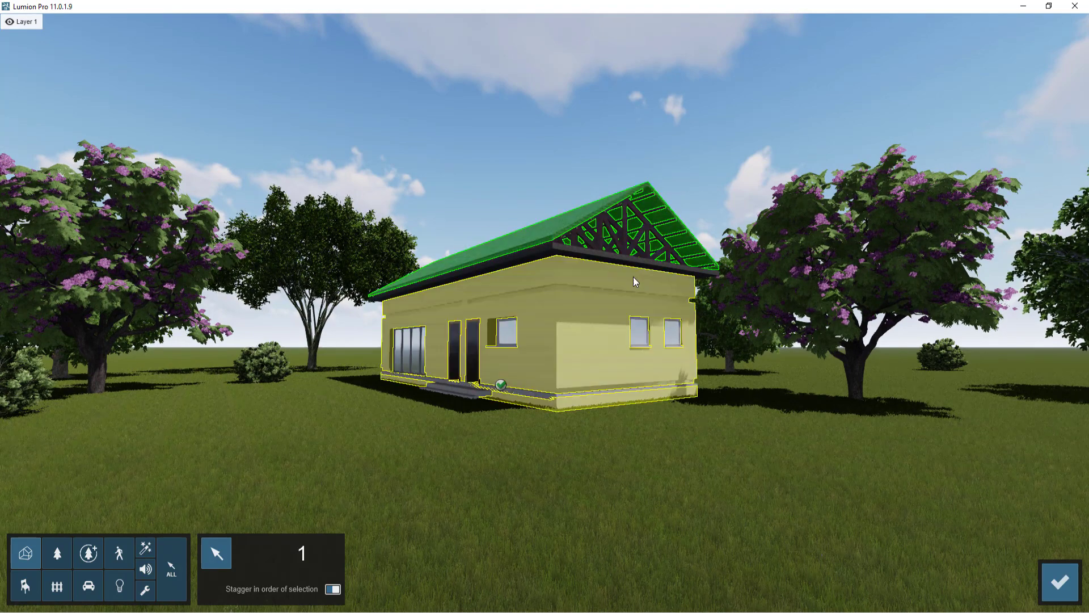
left_click(601, 237, "ctrl")
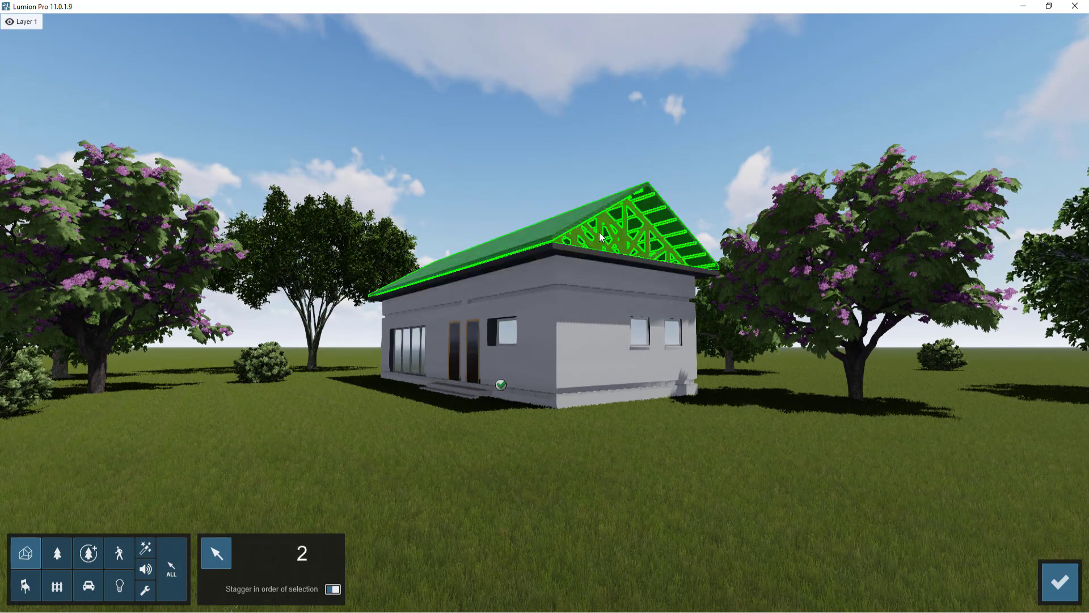
left_click(549, 252, "ctrl")
left_click(553, 279, "ctrl")
Add the house's windows, doors and front steps to the phasing animation's object selection
right_click_drag(552, 280, 723, 383)
key("w")
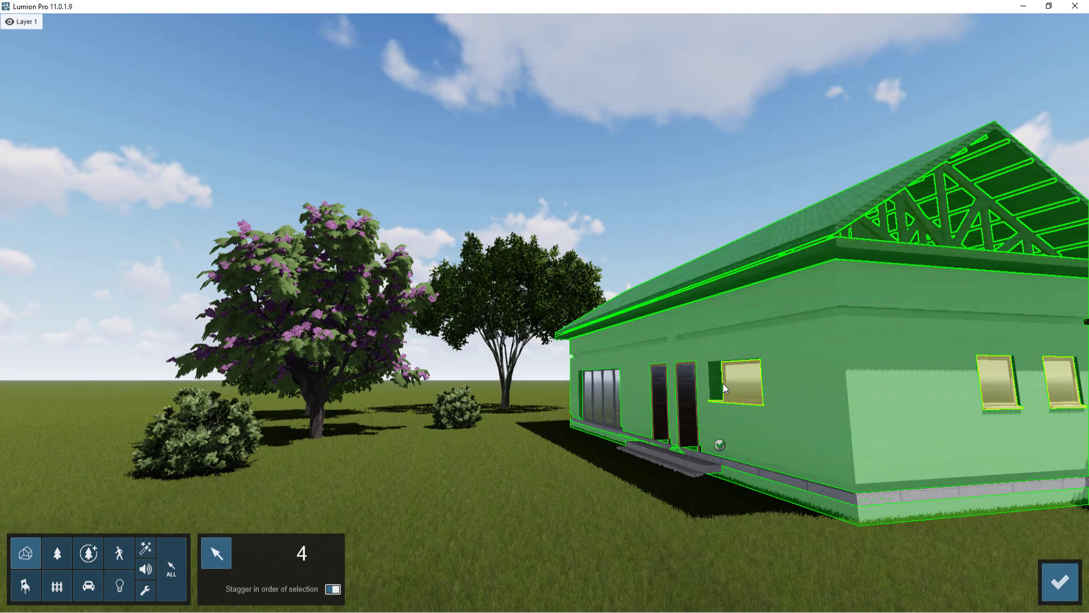
left_click(742, 381, "ctrl")
key("w")
right_click_drag(638, 472, 335, 335)
left_click(583, 498, "ctrl")
key("s")
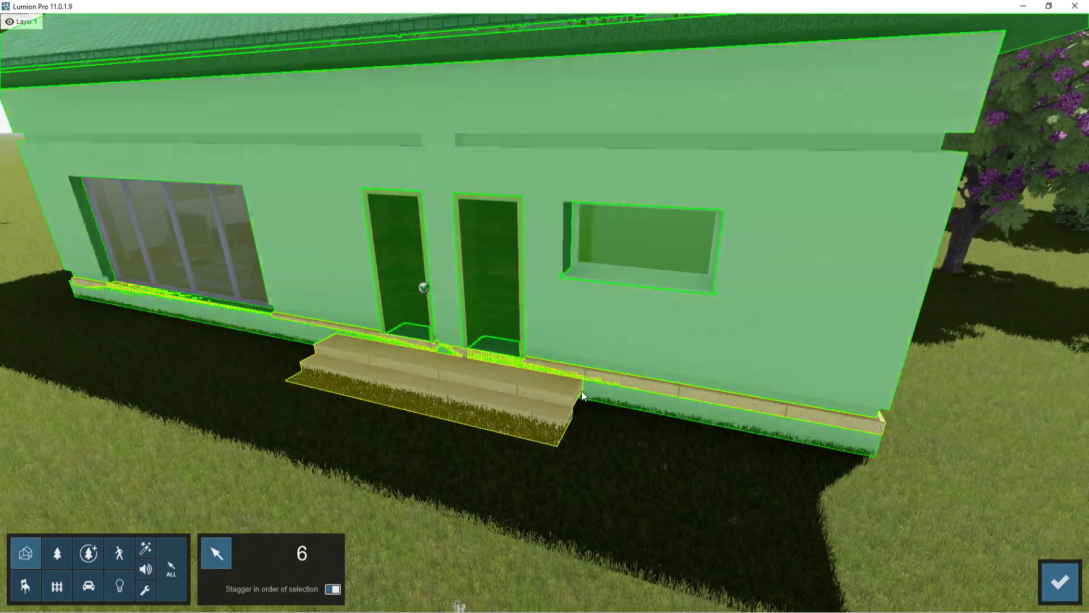
left_click(557, 379, "ctrl")
Add the kitchen fittings inside the house to the phasing selection and save it
scroll(550, 385, "down", 5)
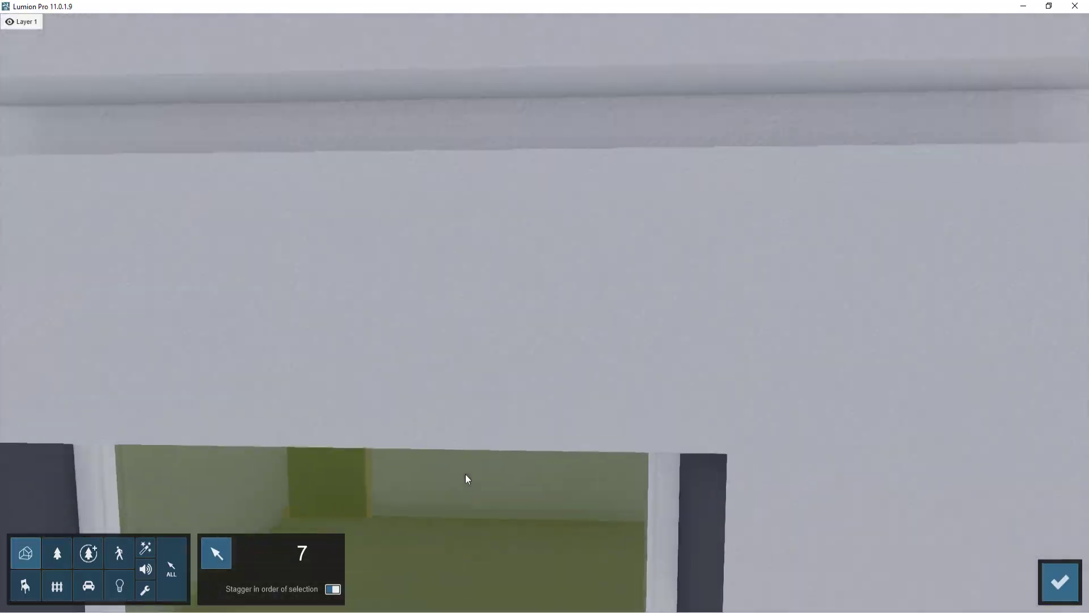
right_click_drag(465, 475, 477, 367)
key("w")
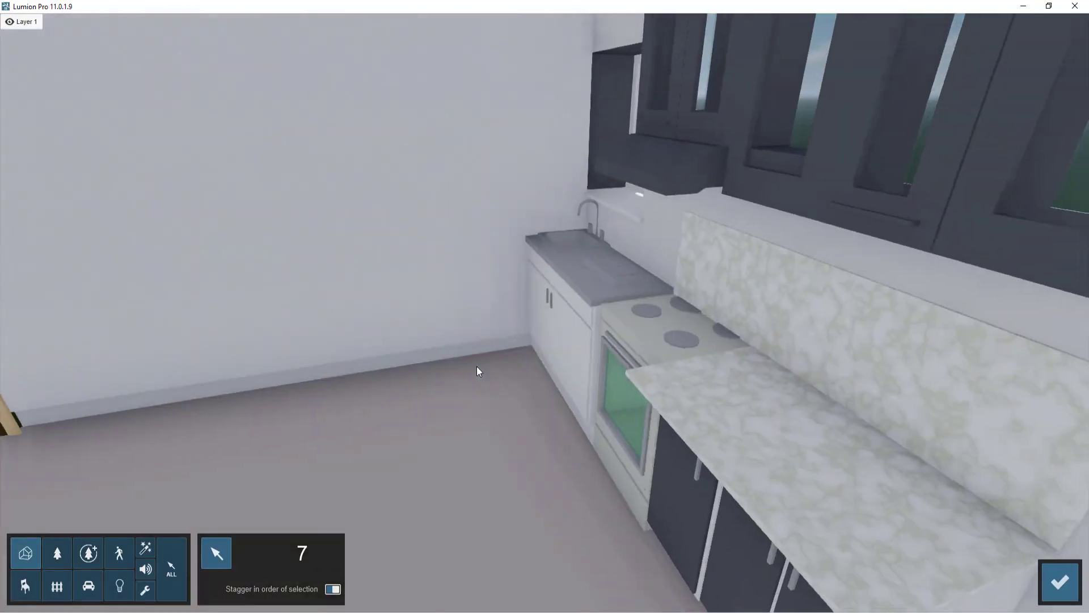
left_click(666, 378, "ctrl")
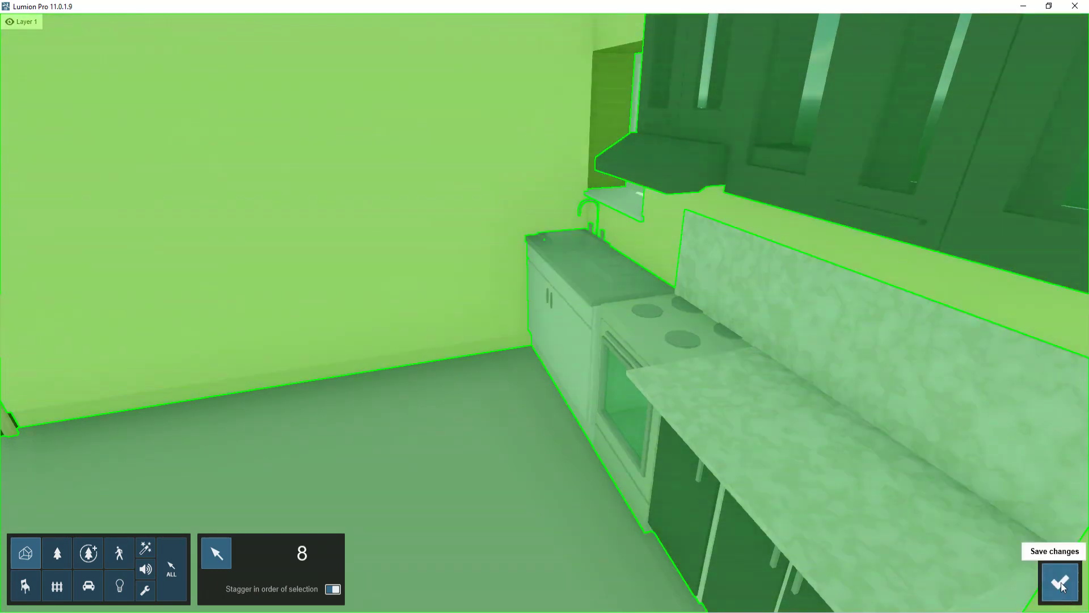
left_click(1059, 580)
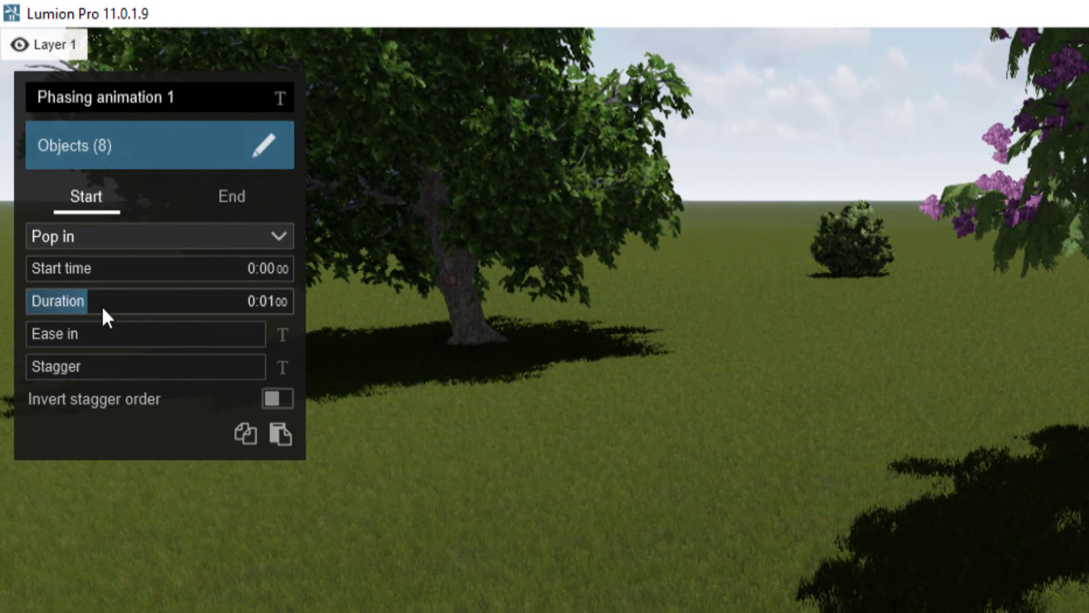
Set Phasing animation 1's duration to about 4 seconds, ease in to about 90% and stagger to about three quarters
left_click_drag(262, 310, 117, 302)
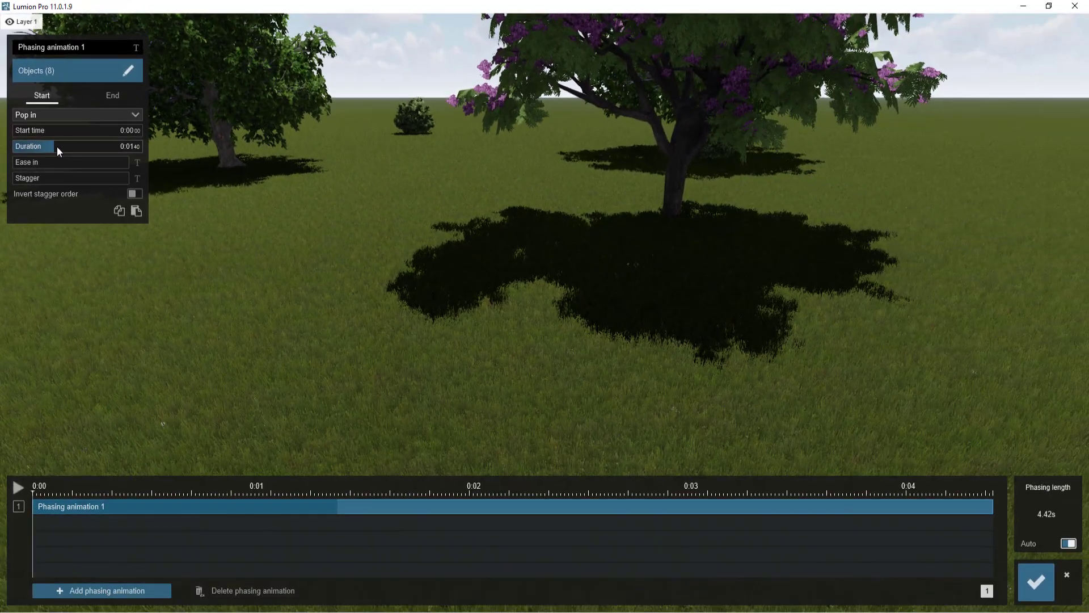
left_click_drag(56, 150, 93, 150)
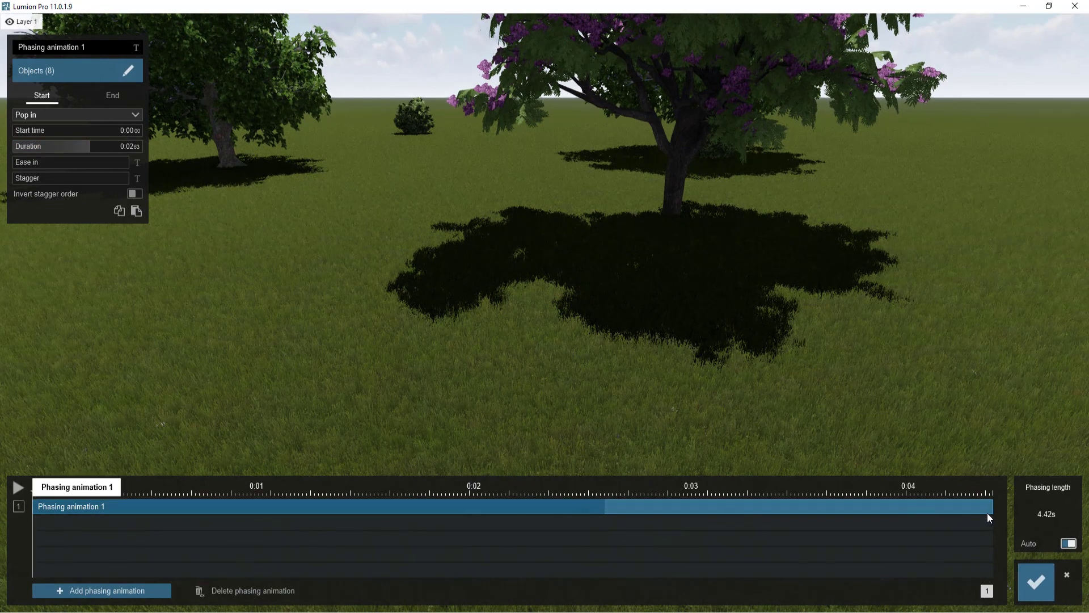
mouse_move(107, 145)
left_mouse_down()
mouse_move(122, 142)
mouse_move(66, 141)
mouse_move(119, 152)
left_mouse_up()
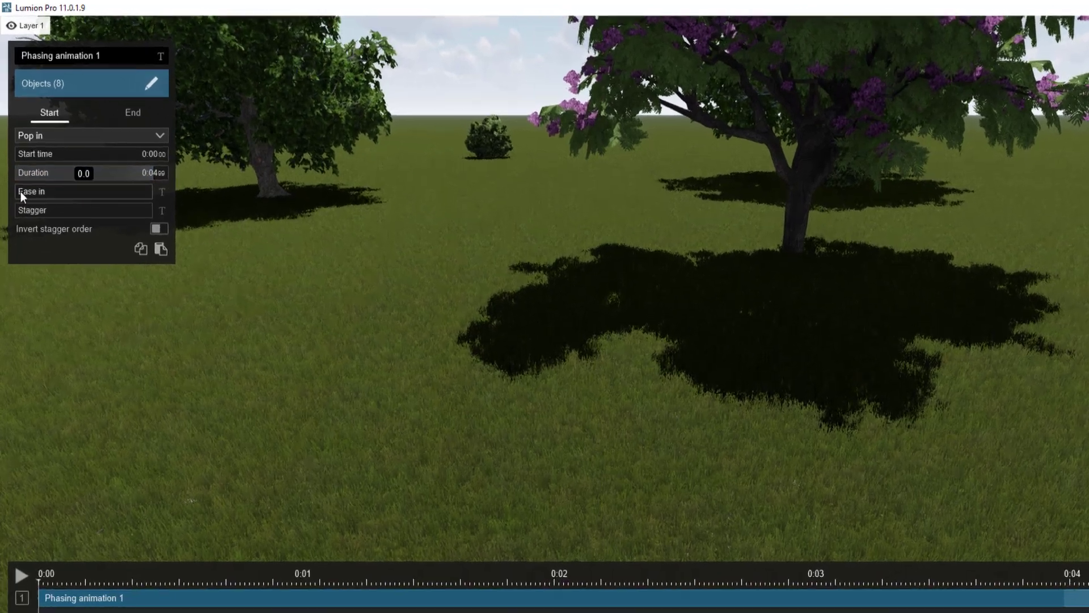
left_click_drag(17, 163, 28, 160)
left_click_drag(53, 314, 213, 318)
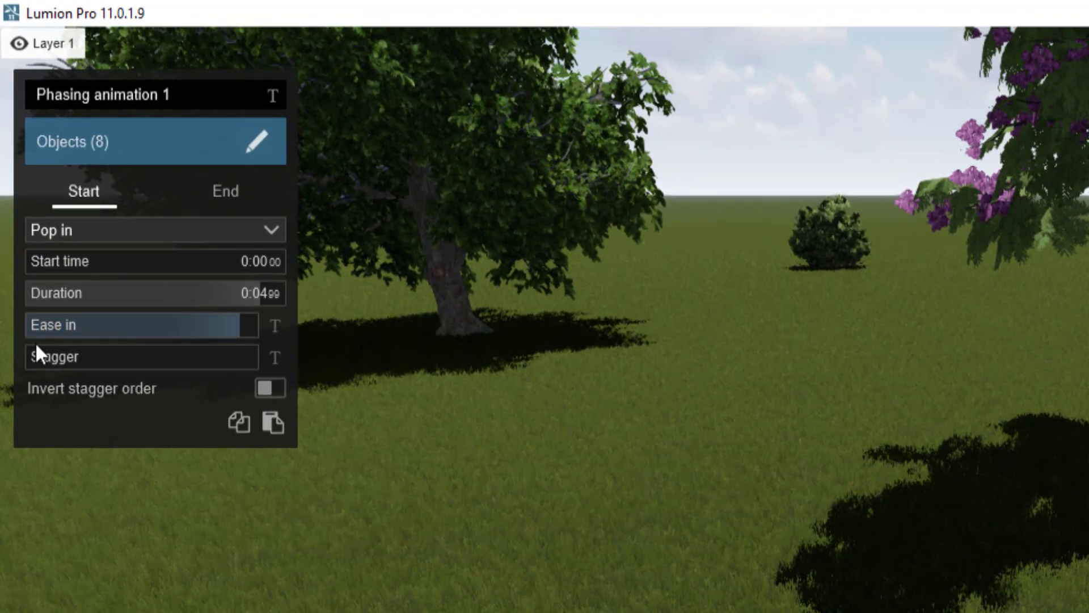
left_click_drag(44, 365, 200, 358)
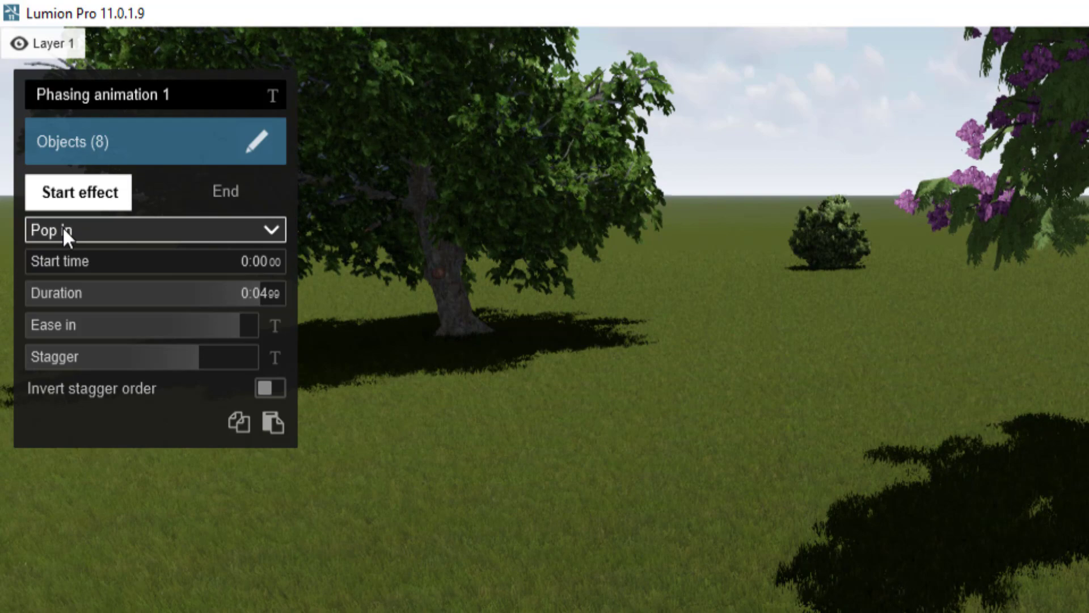
Change the phasing's start effect to Sky drop, save it and preview part of the first clip
left_click(97, 227)
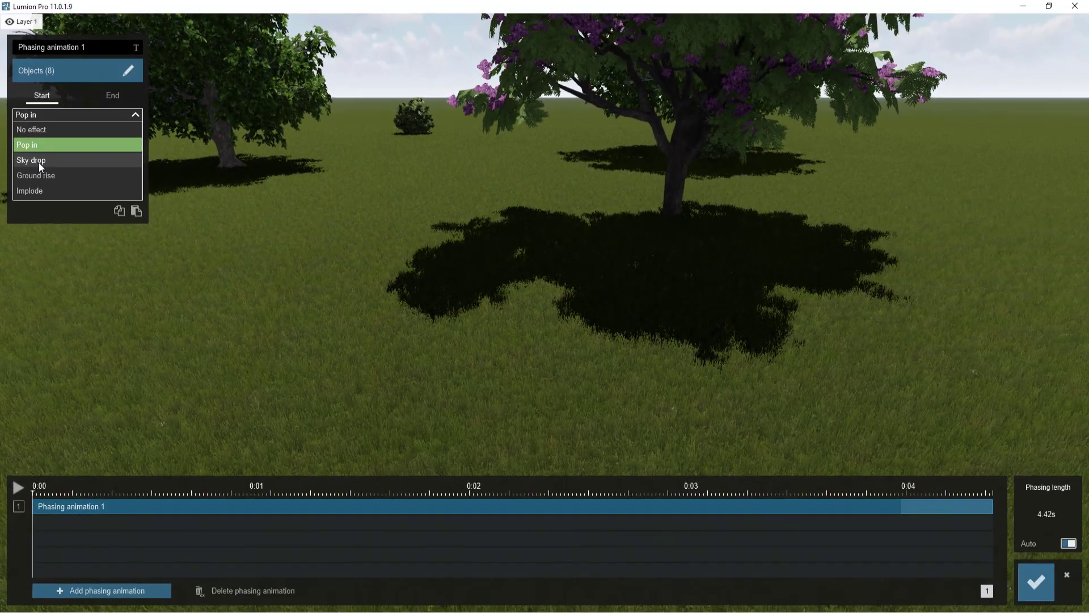
left_click(60, 321)
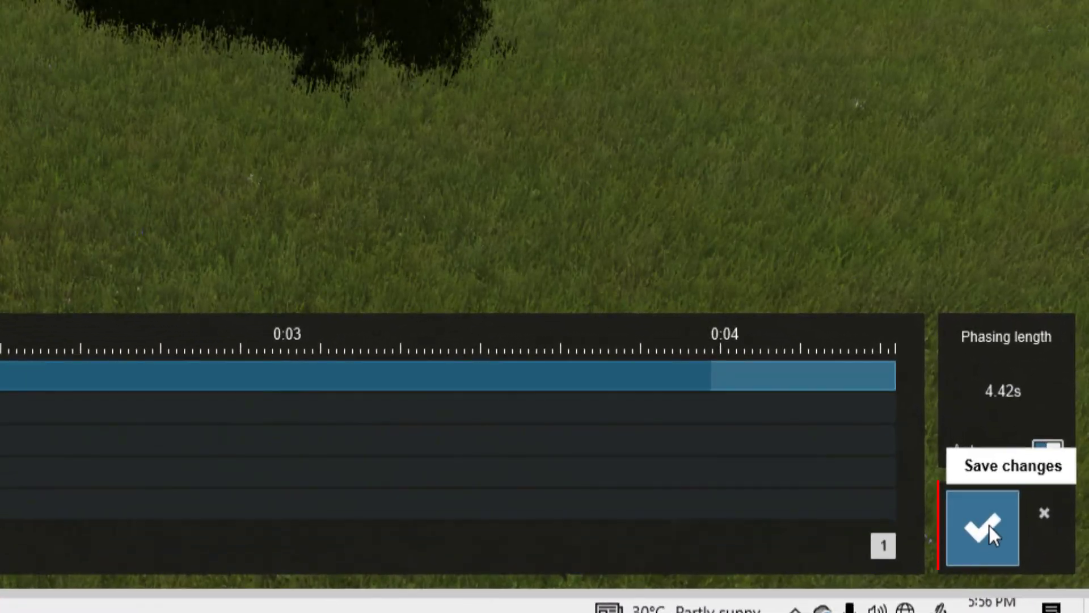
left_click(989, 527)
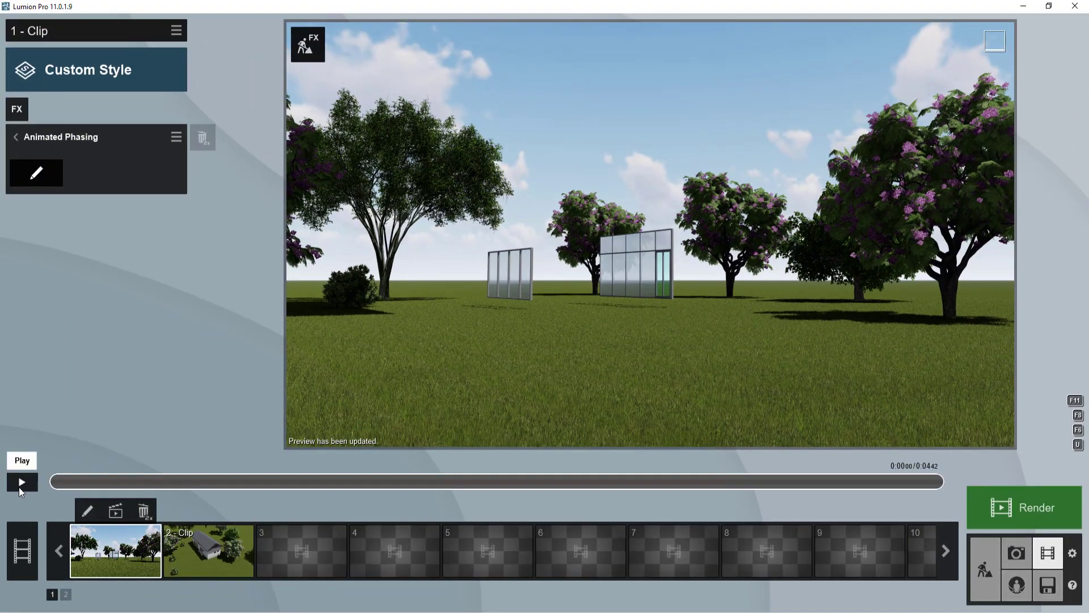
left_click(22, 482)
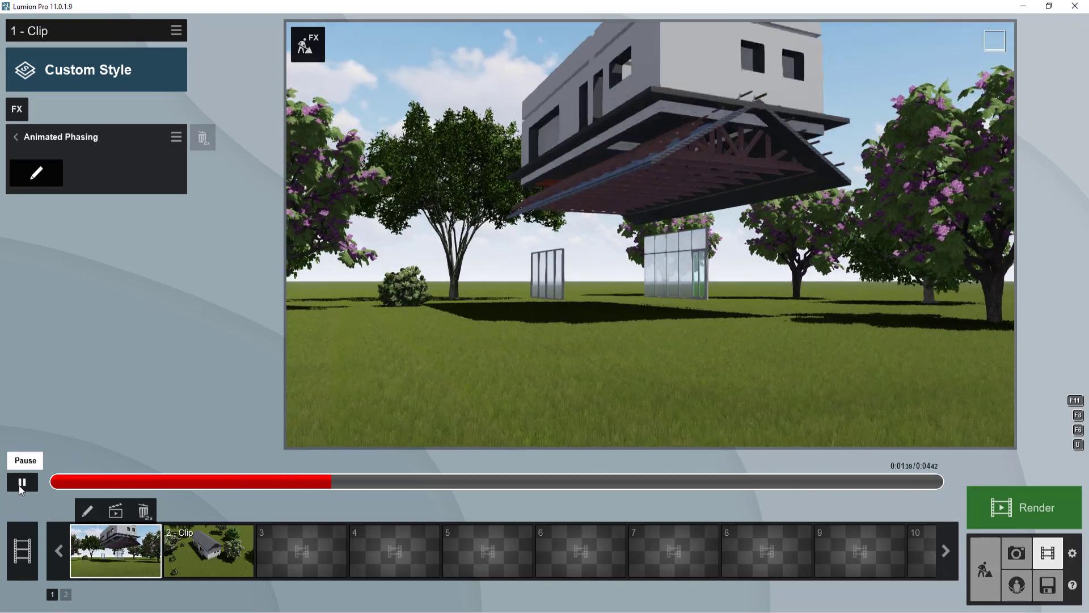
left_click(20, 484)
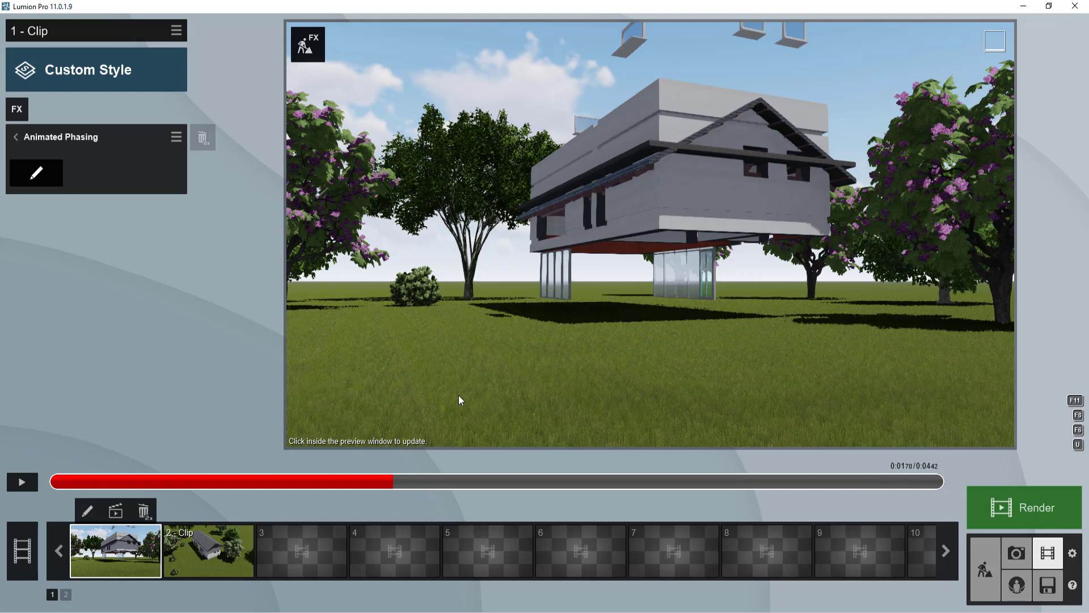
Switch to build mode, set object selection to all categories and return to movie mode
left_click(986, 569)
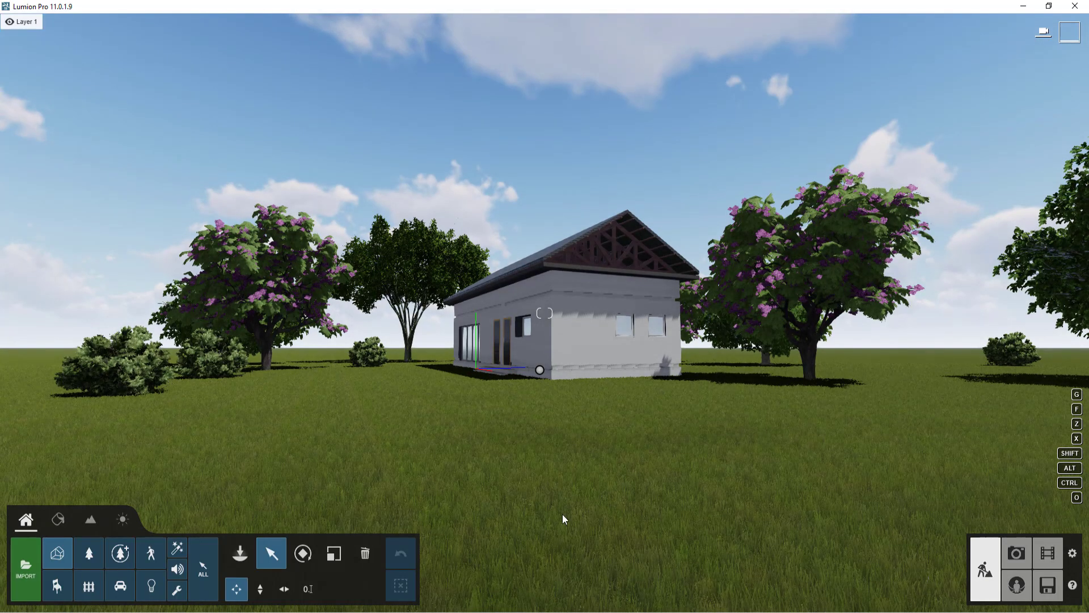
left_click(89, 553)
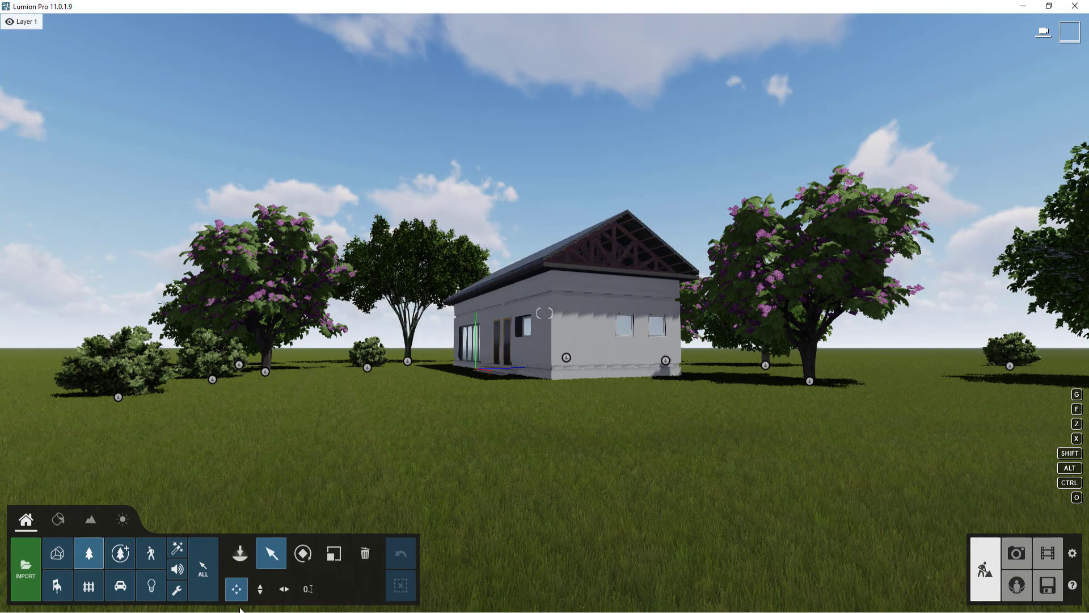
left_click(200, 565)
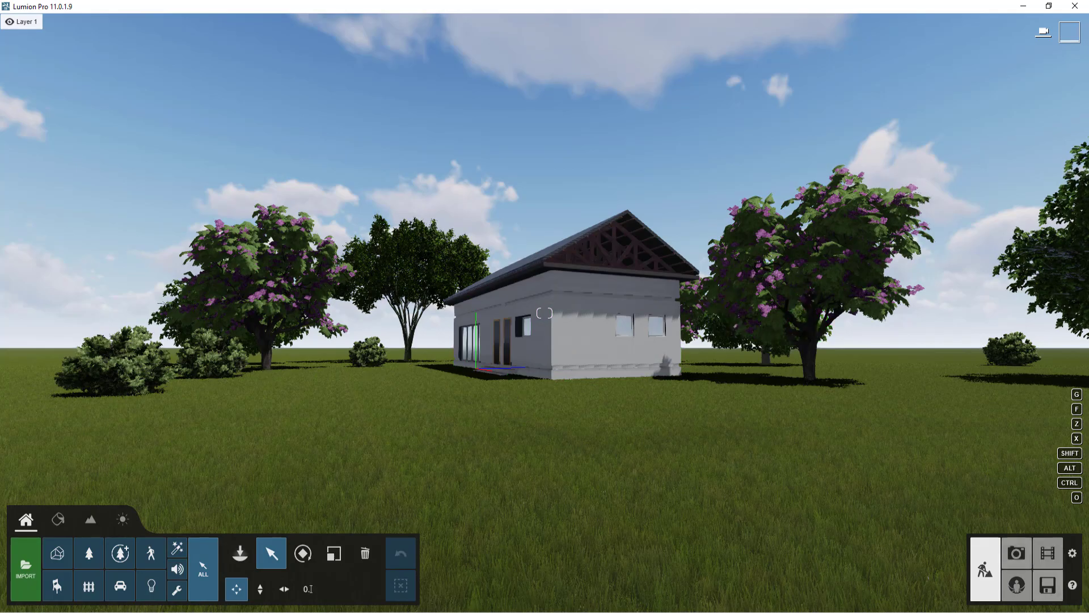
left_click(1048, 555)
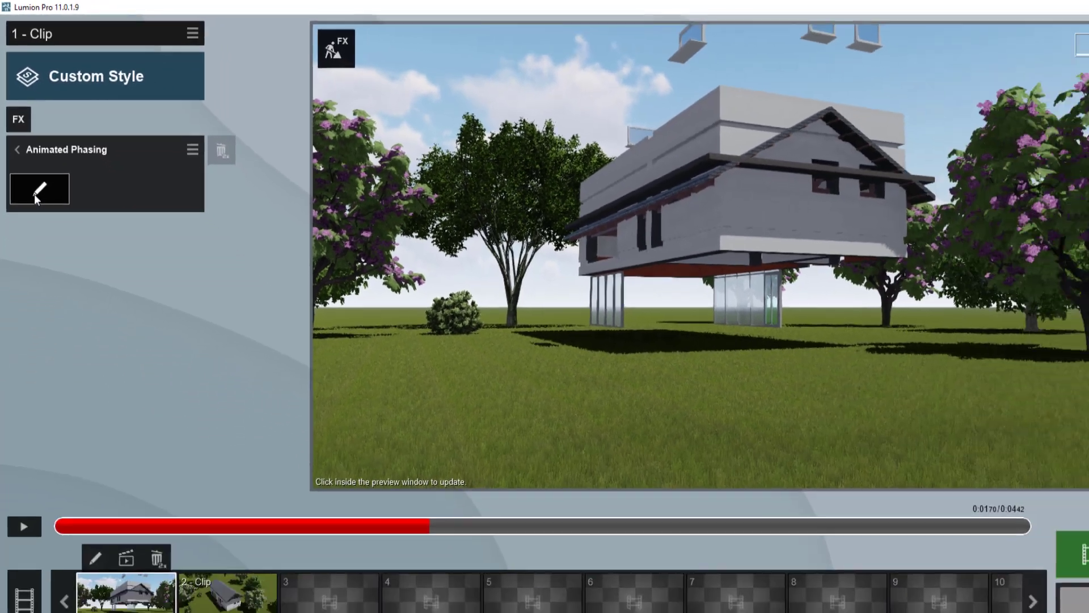
Add a second phasing animation to the first clip's Animated Phasing effect and open its object selection
left_click(40, 262)
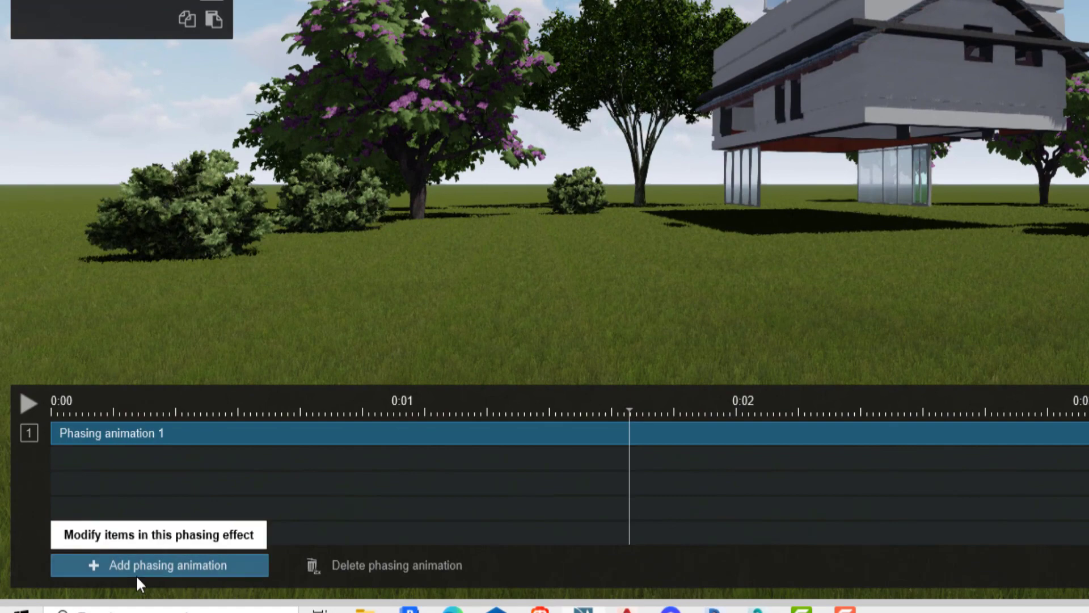
left_click(100, 565)
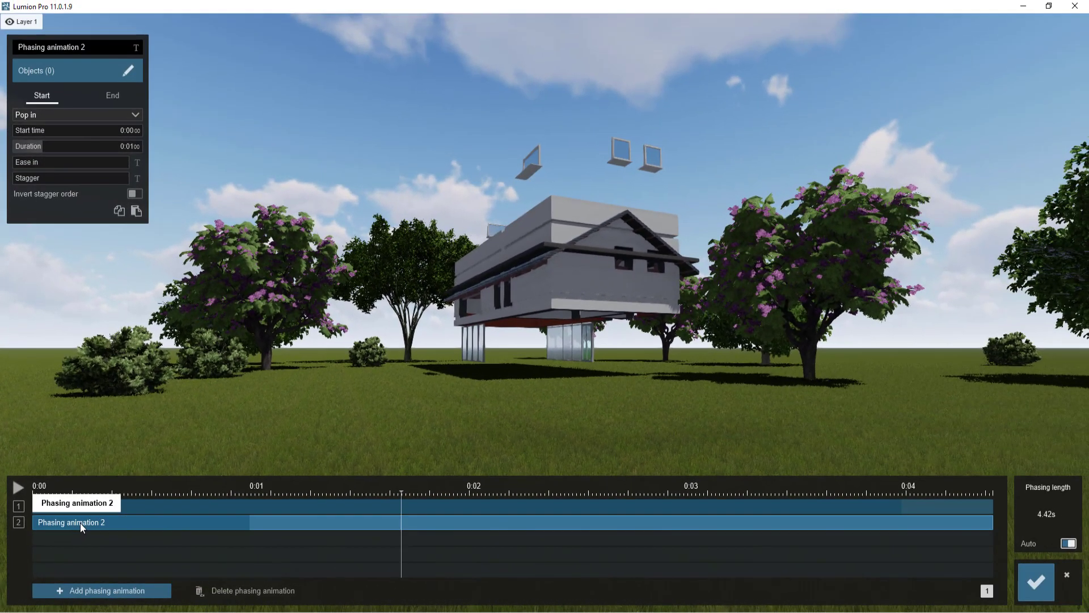
left_click(35, 70)
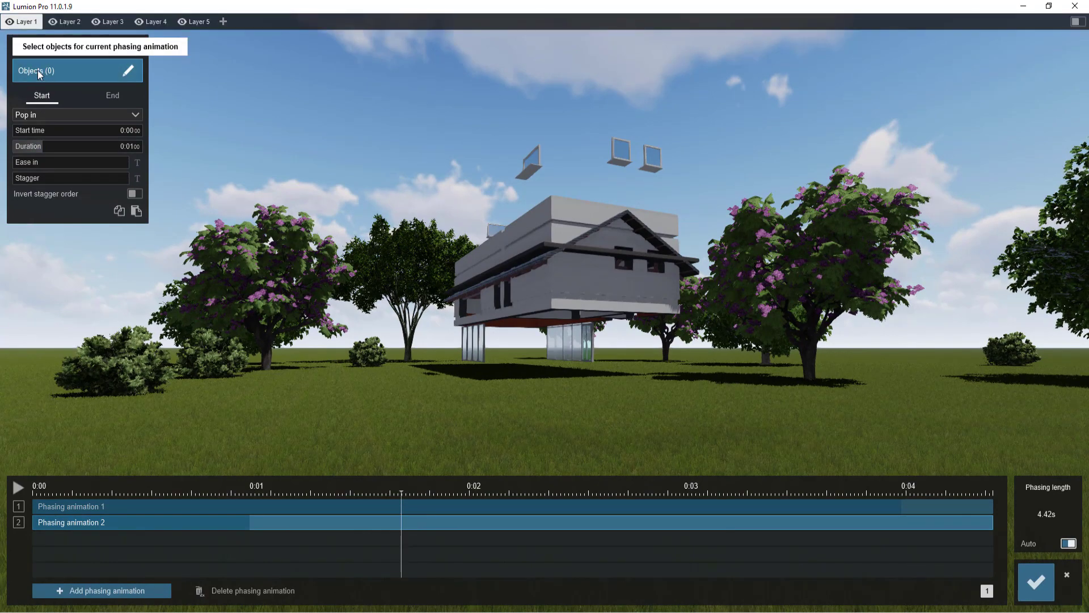
left_click(37, 70)
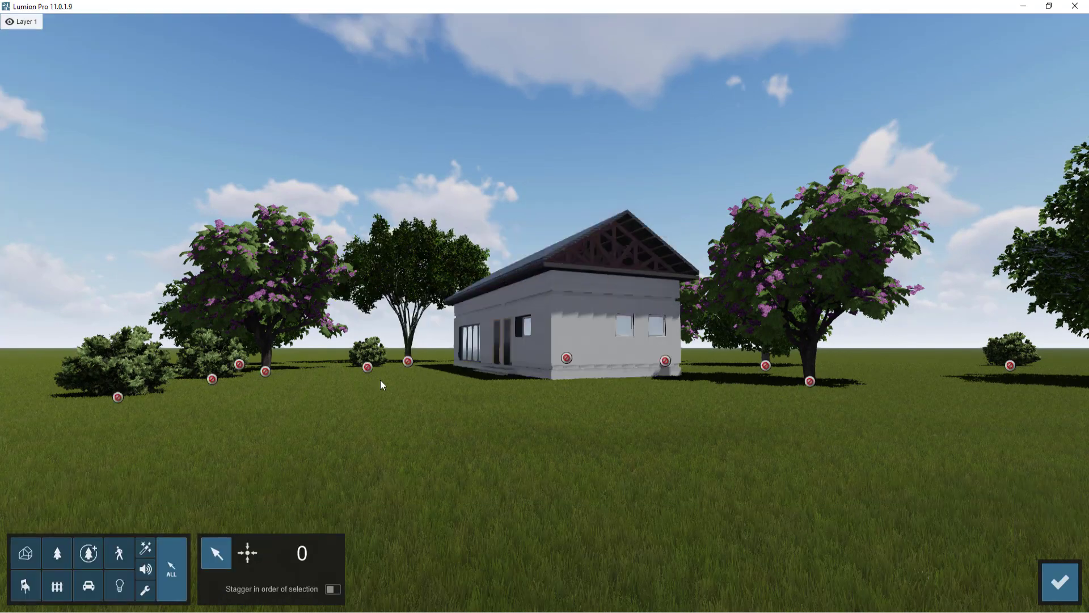
Select eight trees and shrubs around the house for Phasing animation 2 and turn on staggering in order of selection
left_click(408, 361)
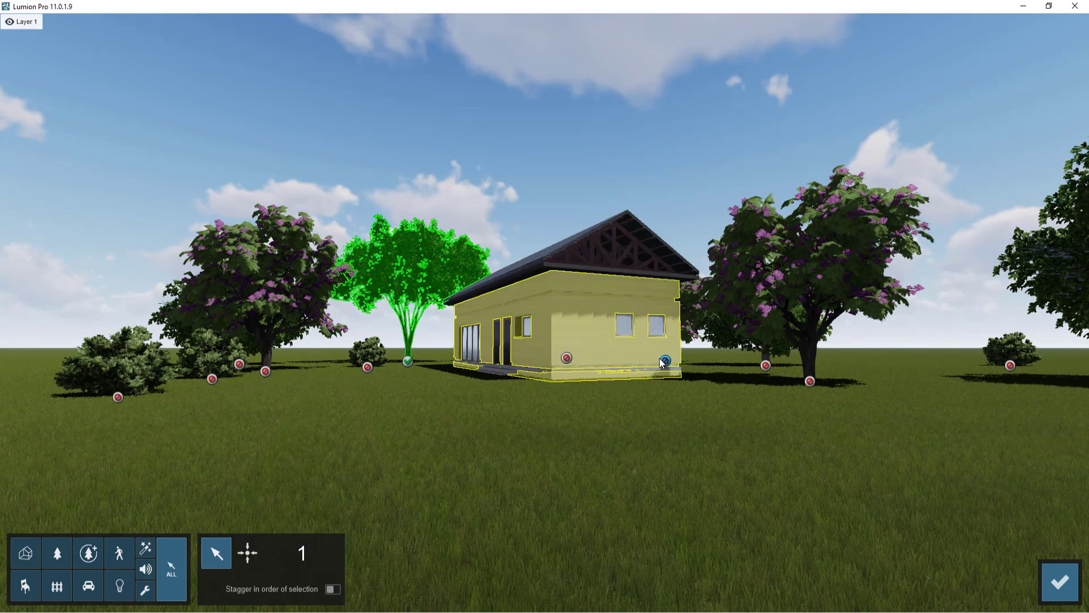
left_click(766, 366)
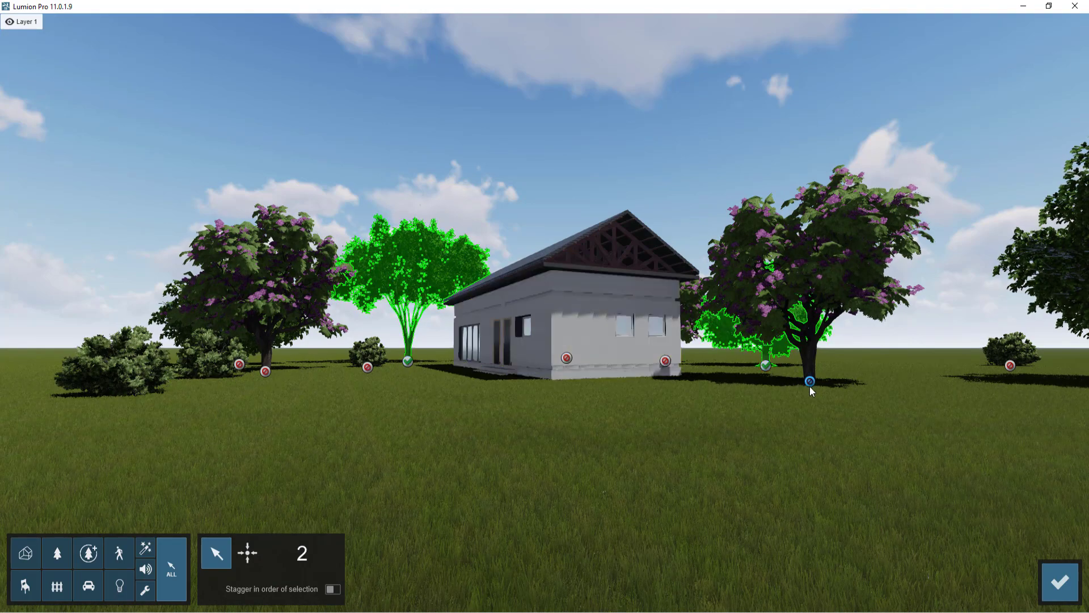
left_click(809, 381)
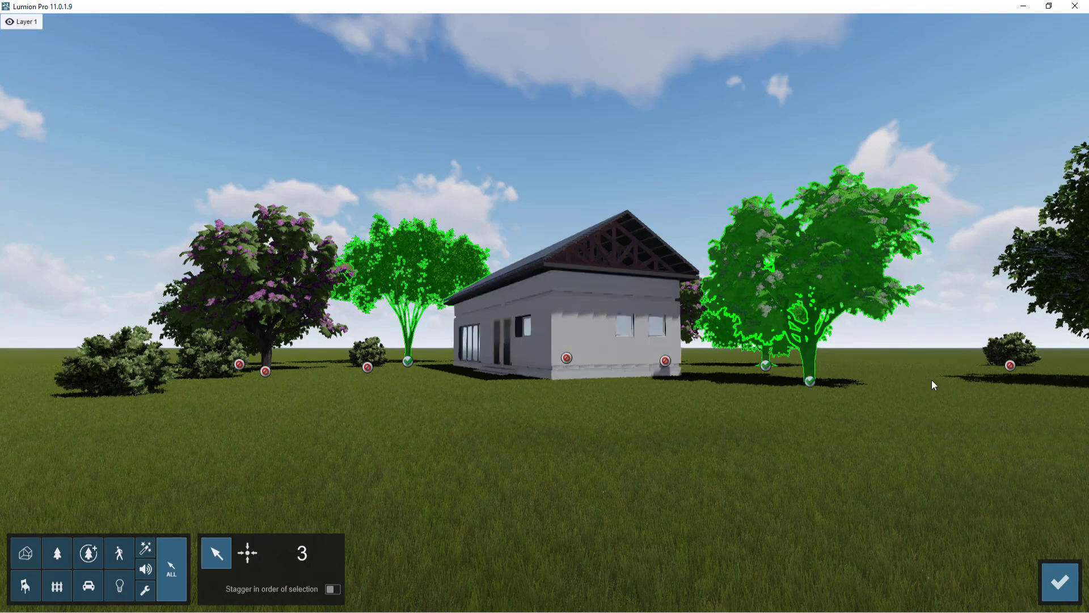
left_click(265, 371)
left_click(239, 364)
left_click(212, 378)
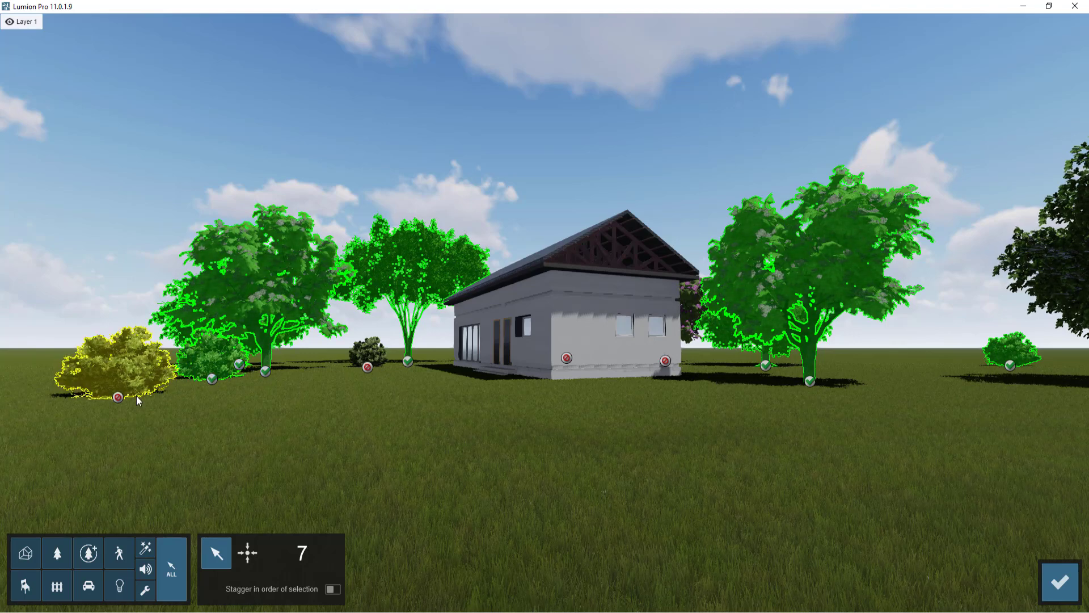
left_click(118, 397)
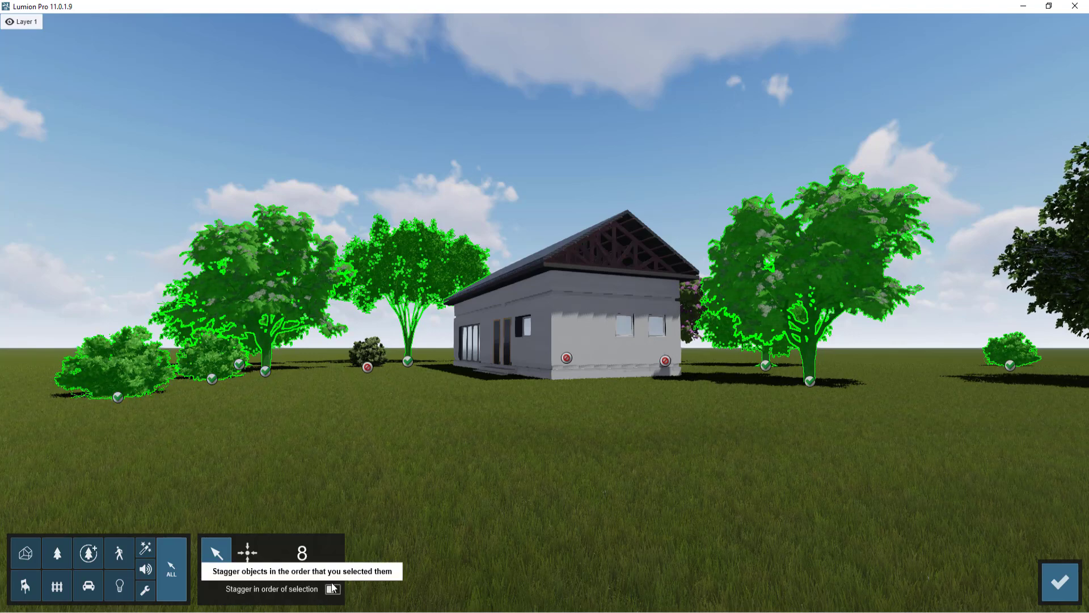
left_click(333, 591)
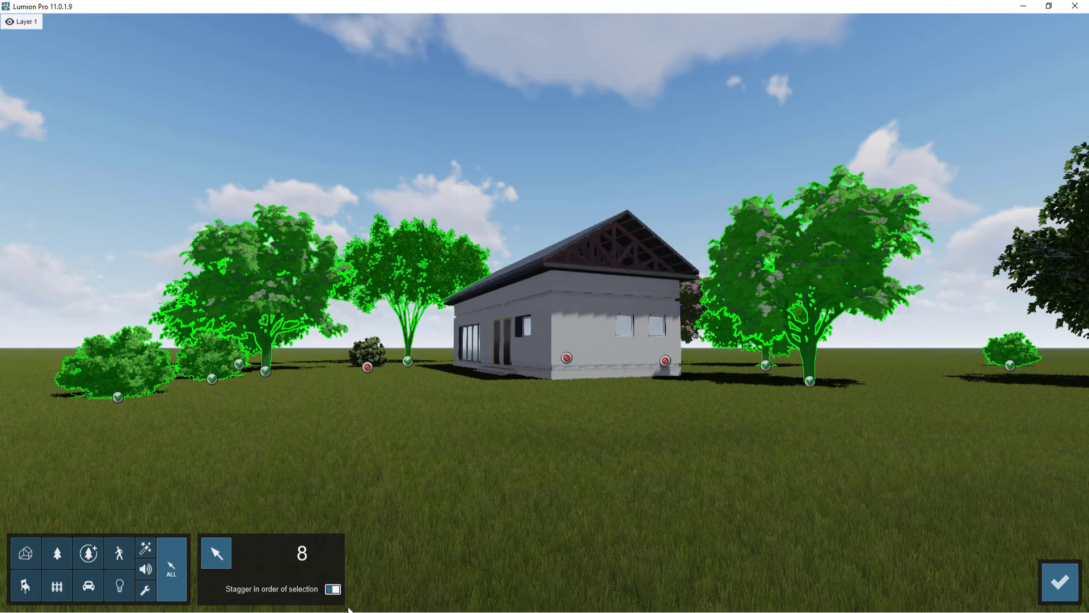
Confirm the plant selection and set Phasing animation 2's start effect to Sky drop
left_click(1060, 584)
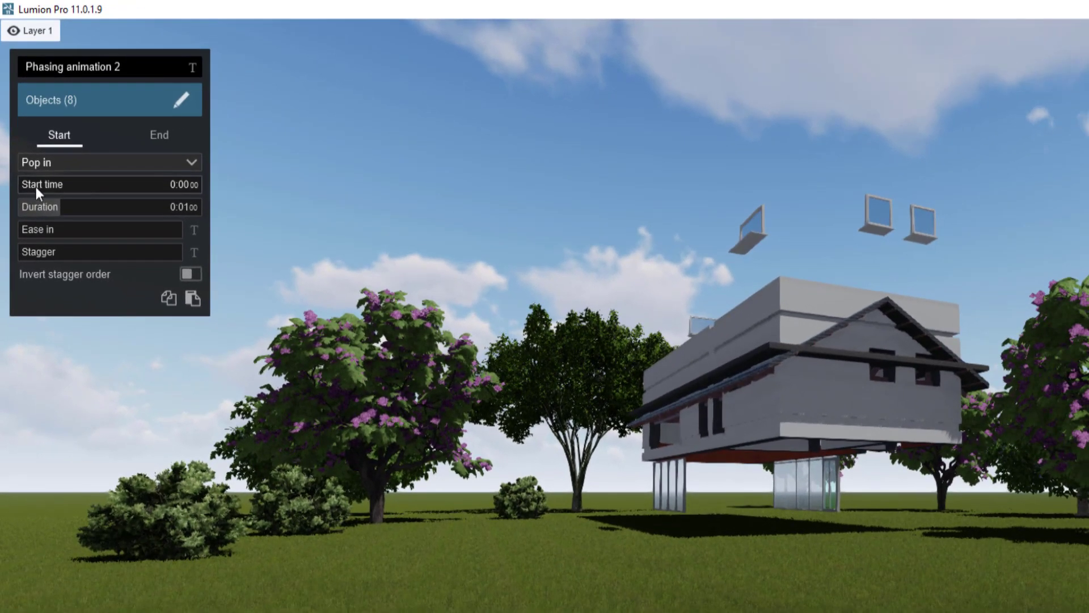
left_click_drag(43, 189, 120, 207)
left_click(100, 168)
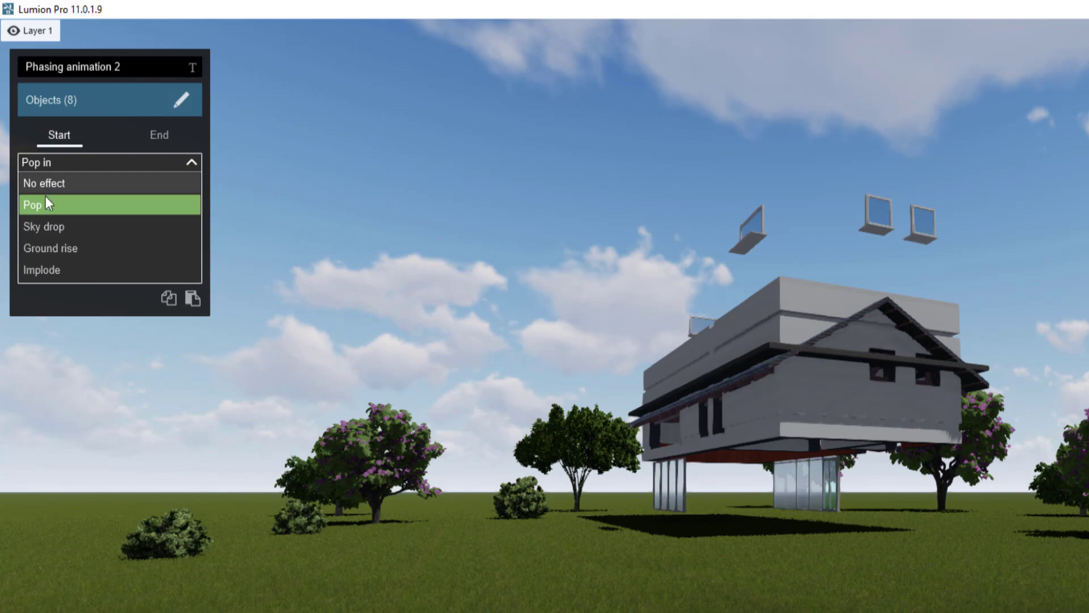
left_click(62, 224)
Set Phasing animation 2's start time to 0.39 s and duration to 3.78 s, raise its stagger and save the phasing
left_click_drag(122, 206, 188, 210)
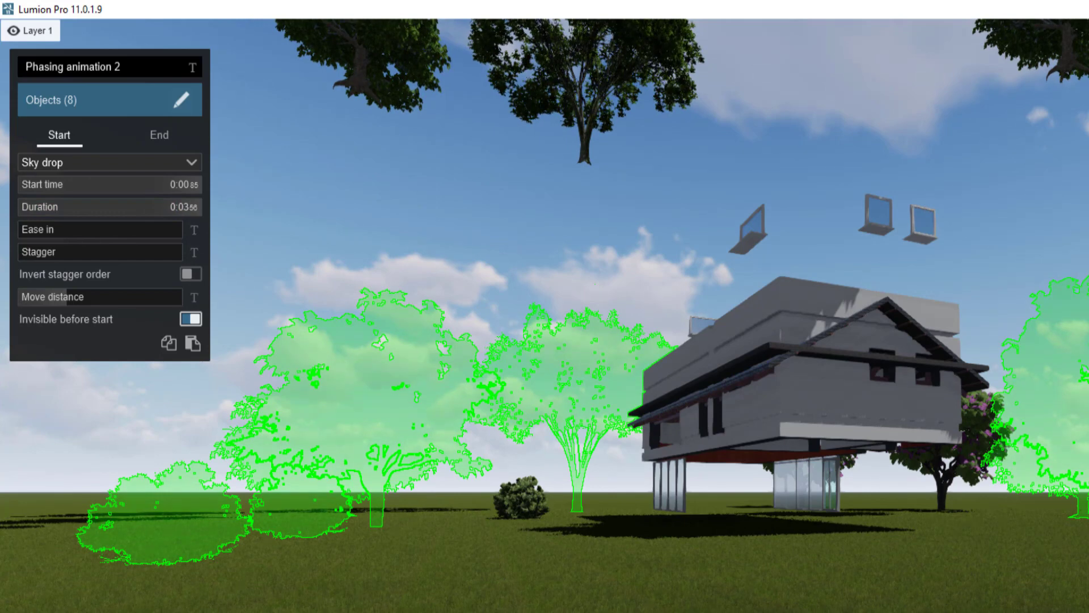
left_click_drag(113, 185, 197, 206)
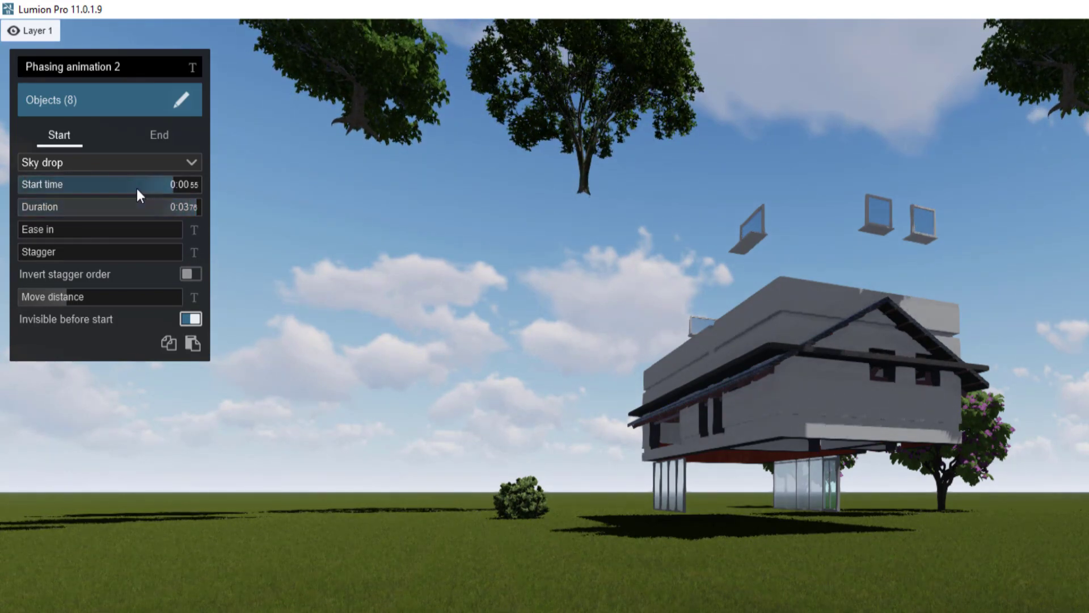
left_click_drag(138, 188, 129, 188)
left_click_drag(85, 252, 157, 253)
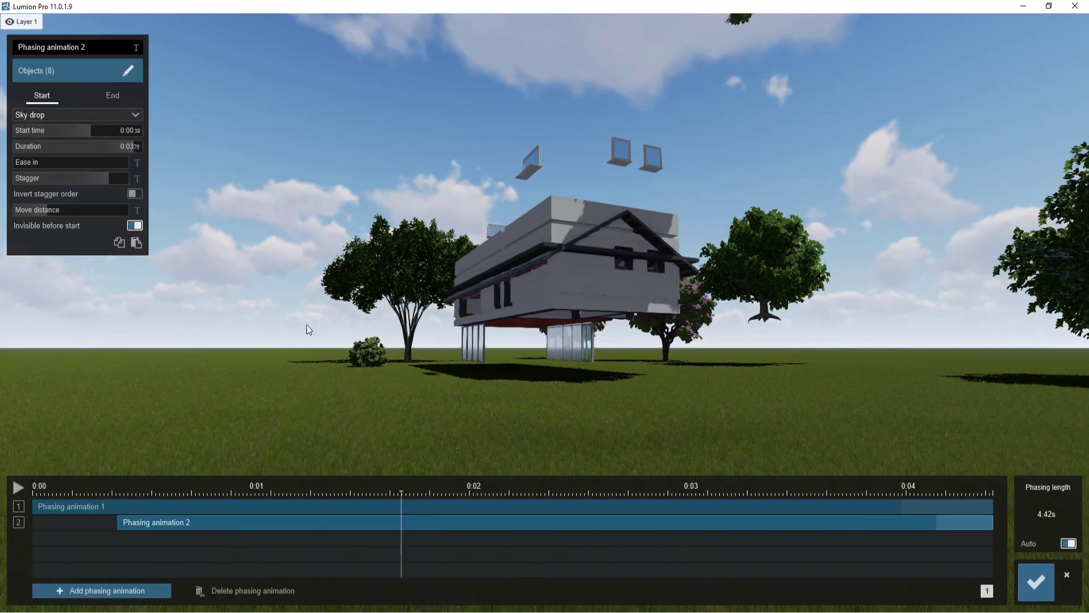
left_click(1040, 590)
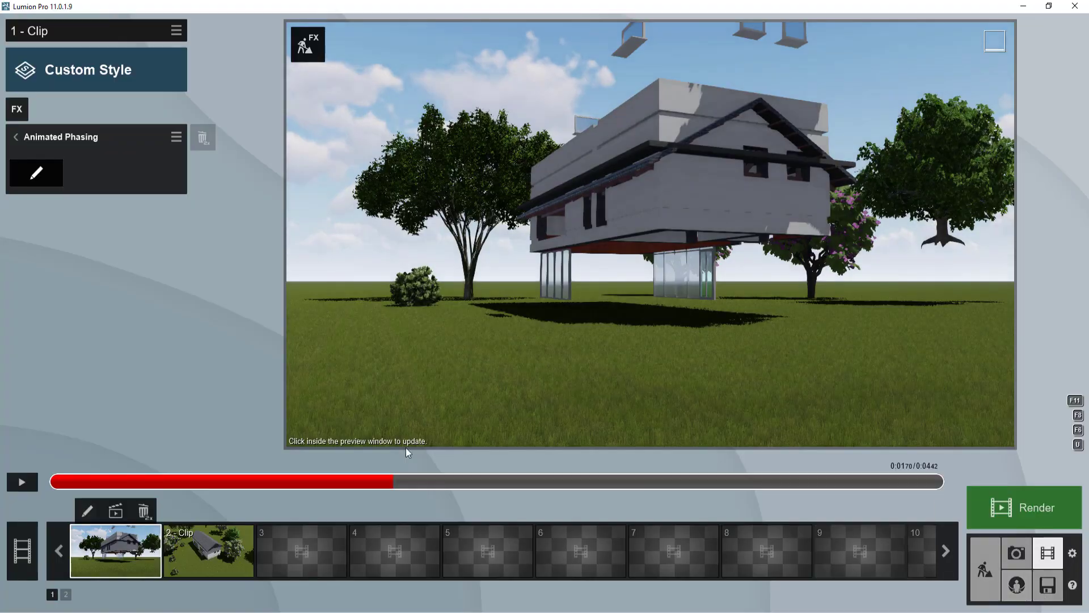
Preview the first clip from its beginning with the house and plant phasing animations
left_click(17, 484)
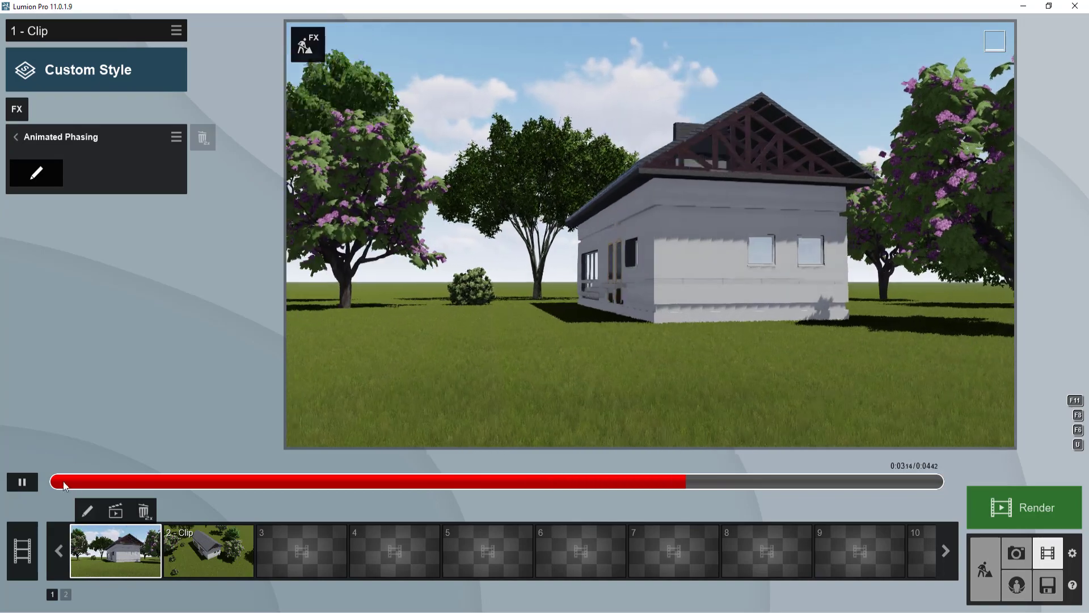
left_click(75, 486)
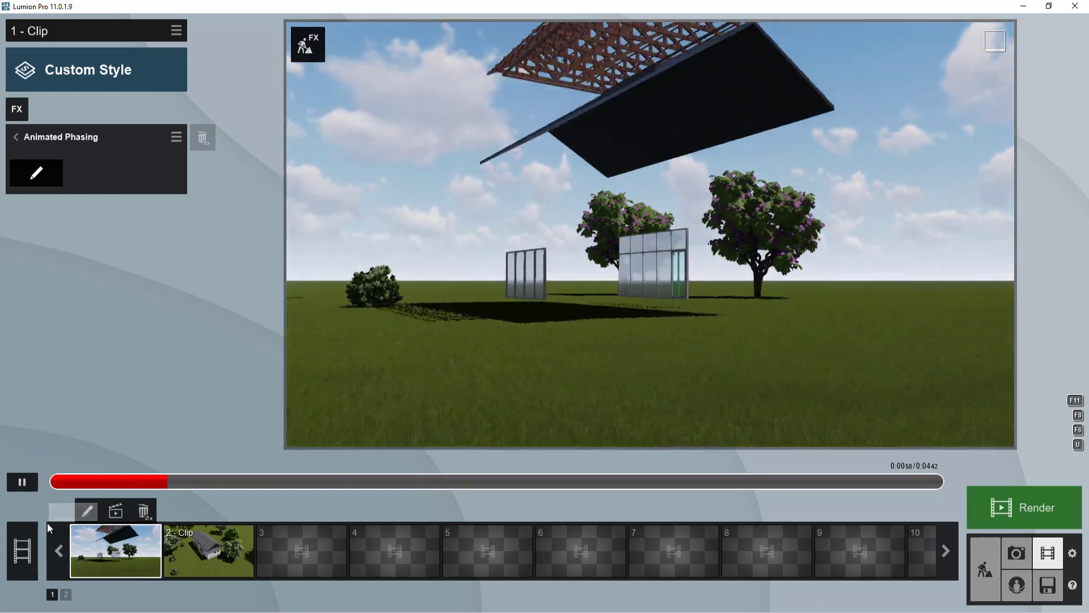
left_click(21, 488)
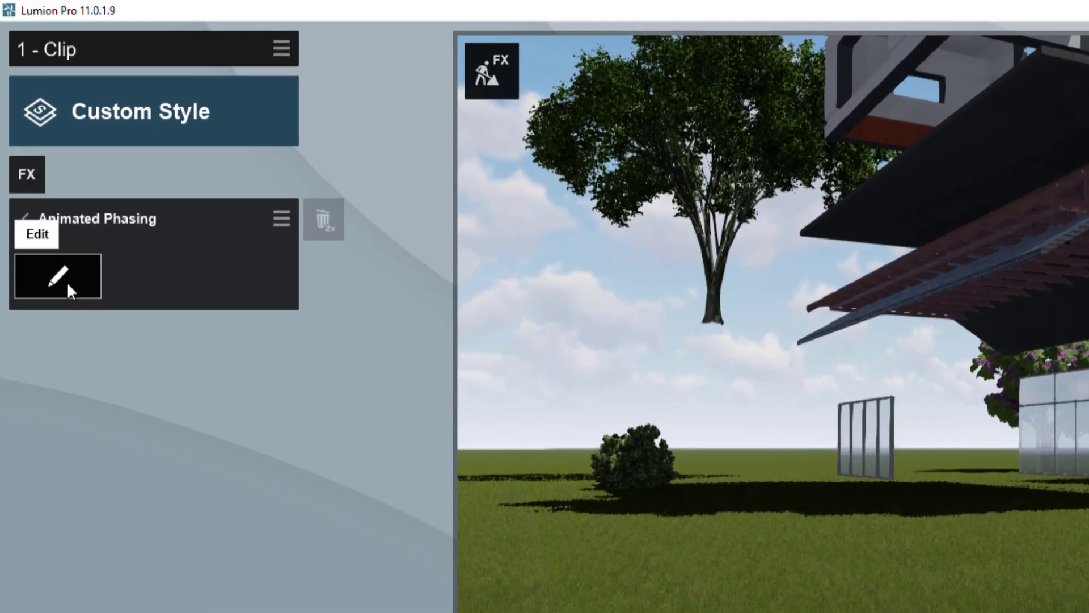
Invert the stagger order of Phasing animation 1 in the first clip and save the phasing
left_click(36, 173)
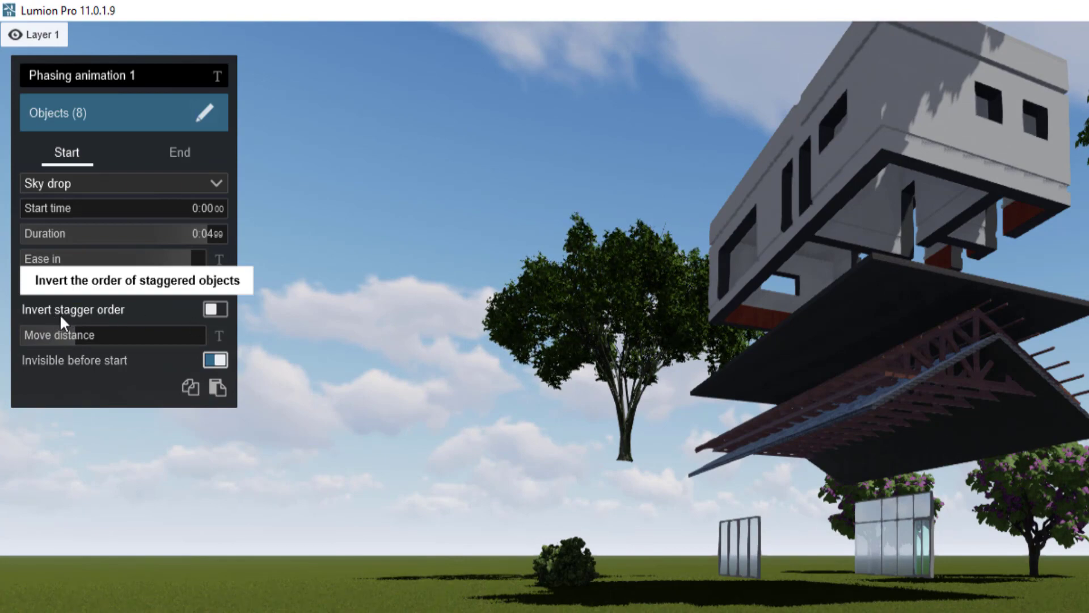
left_click(215, 308)
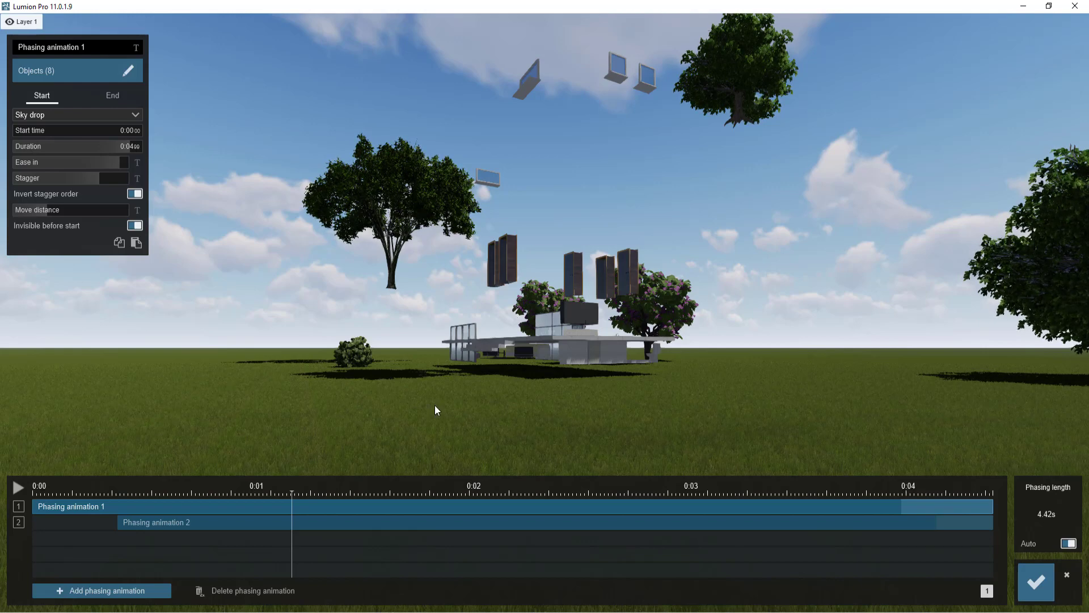
left_click(1038, 590)
Play the first clip from the start to check the inverted stagger order
left_click(59, 482)
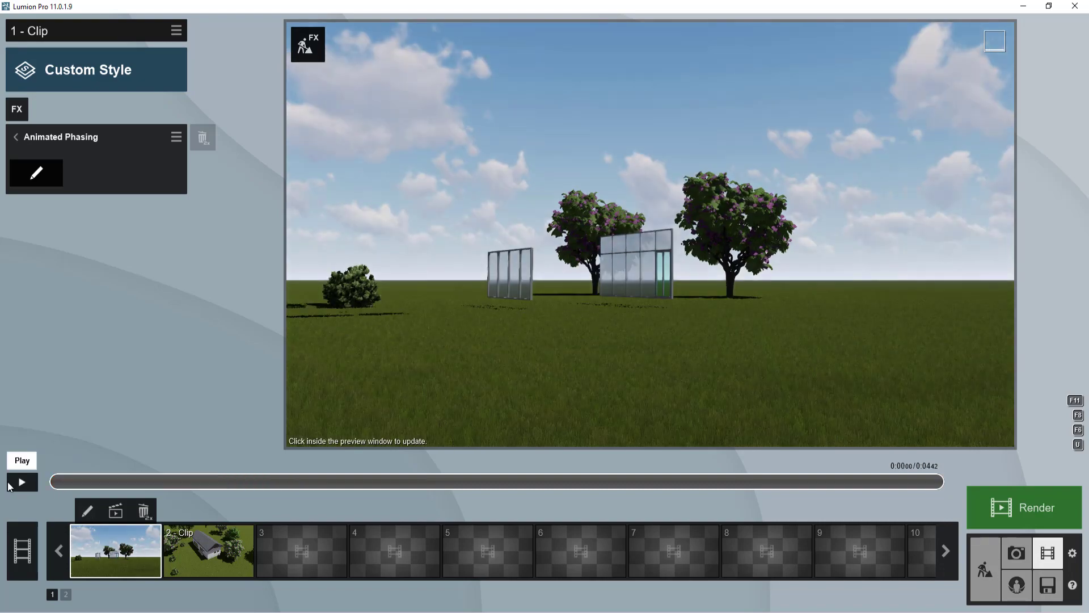
left_click(22, 482)
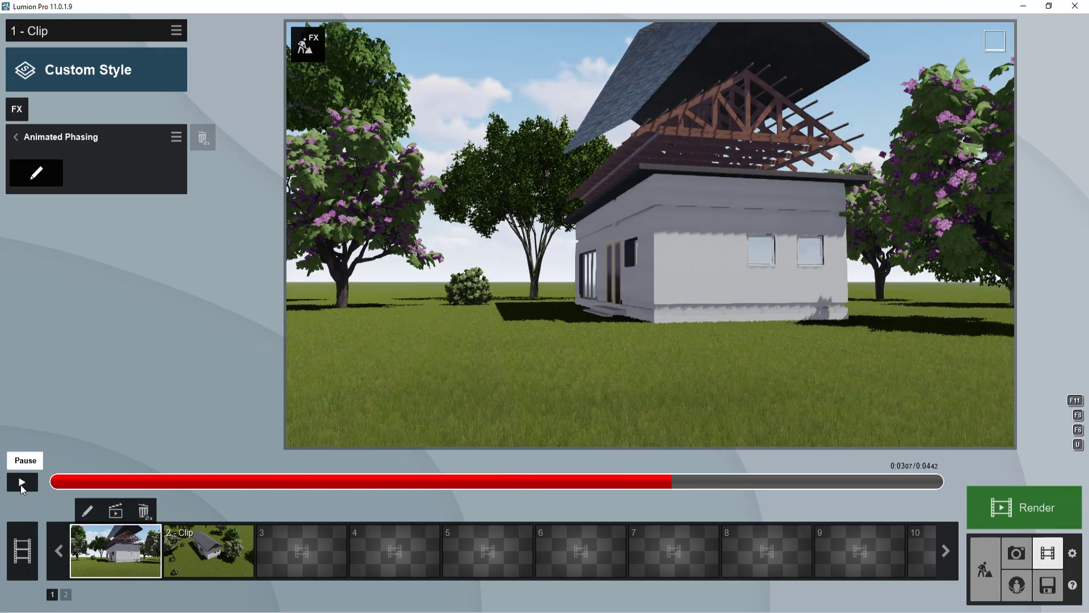
left_click(22, 481)
Copy the first clip's effects and paste them into the second clip
left_click(187, 550)
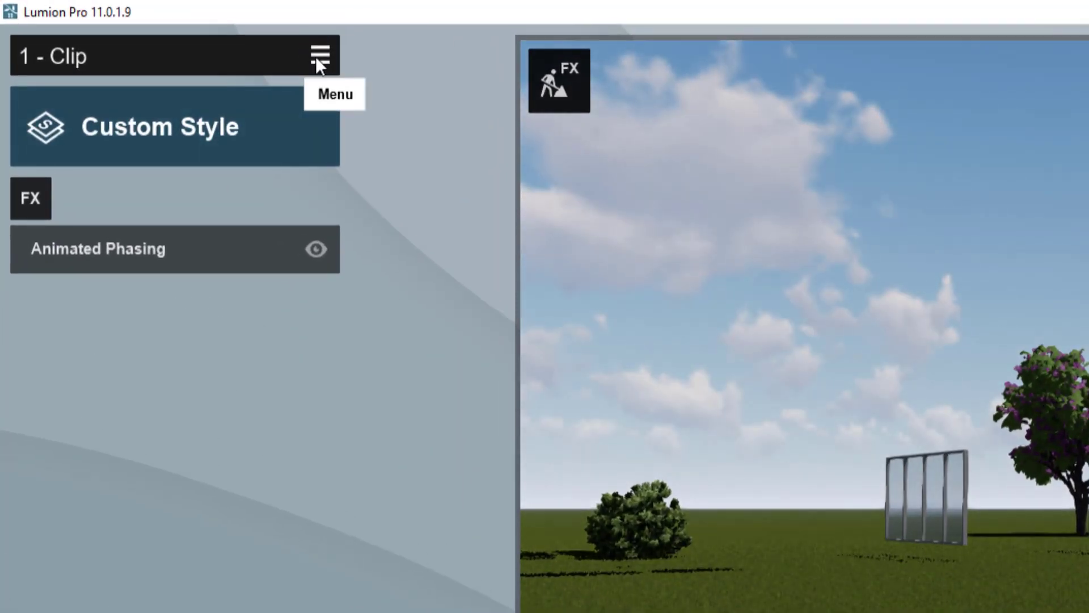
left_click(318, 60)
left_click(264, 80)
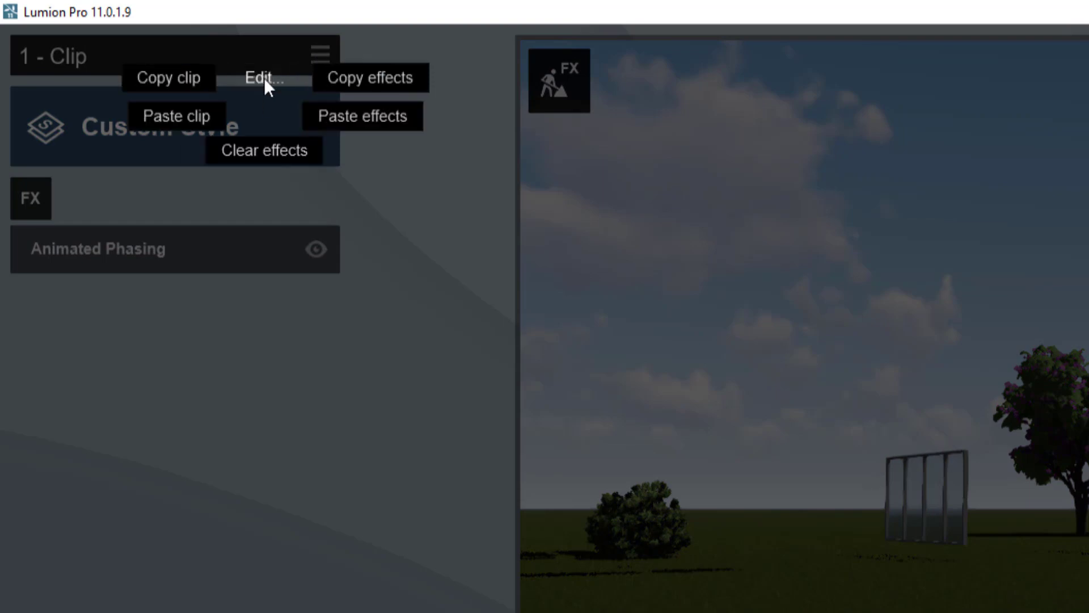
left_click(405, 84)
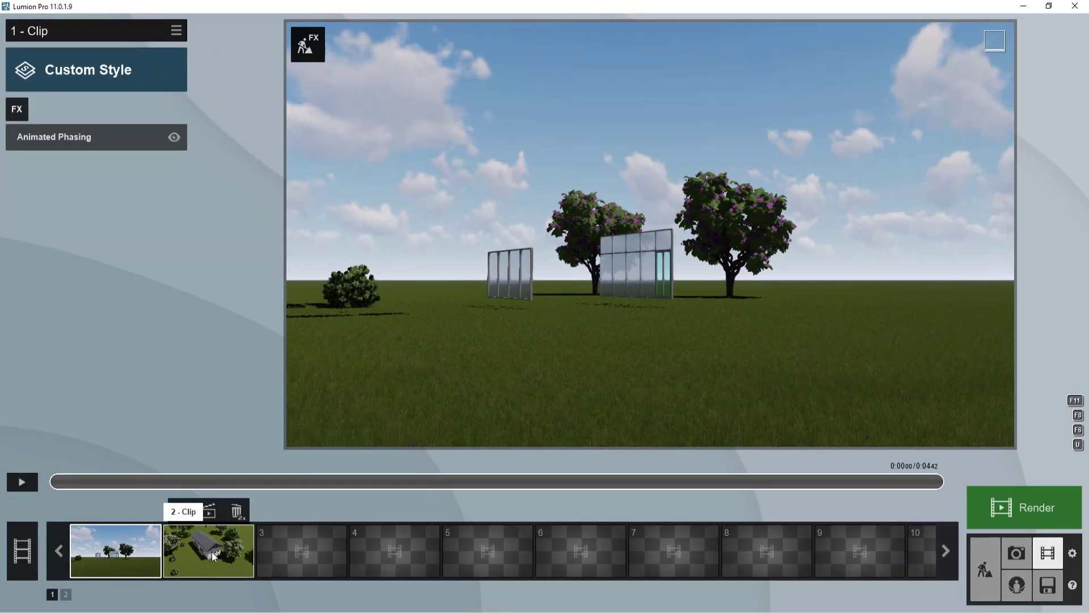
left_click(212, 551)
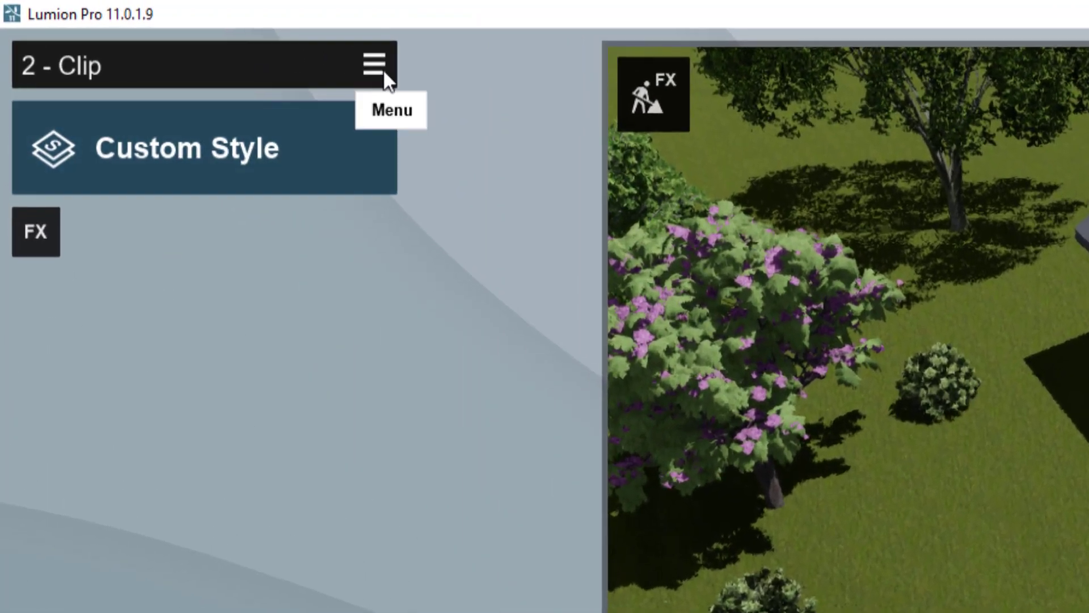
left_click(346, 59)
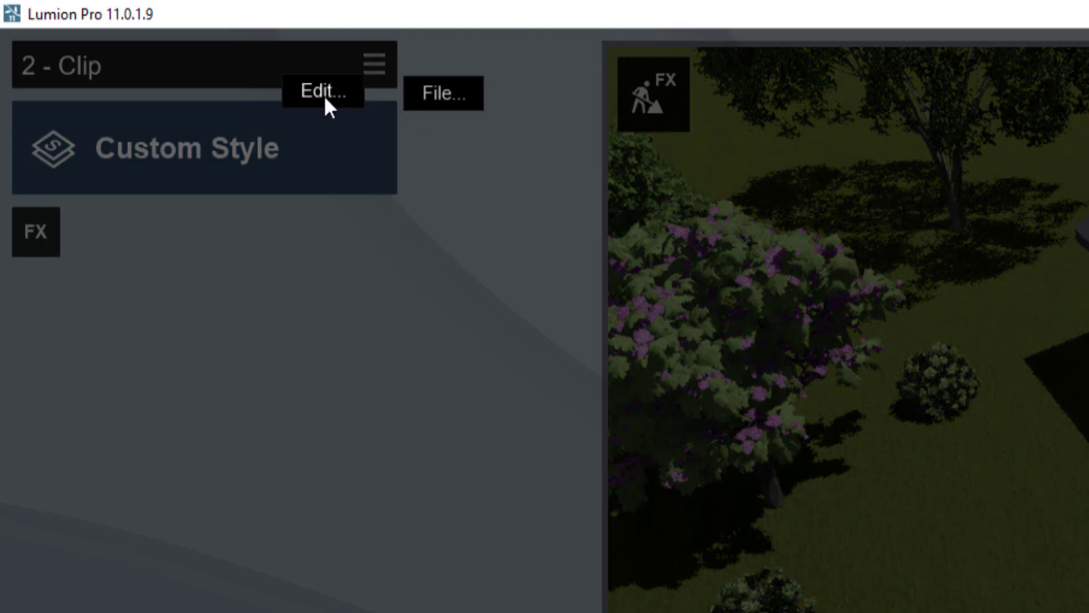
left_click(315, 90)
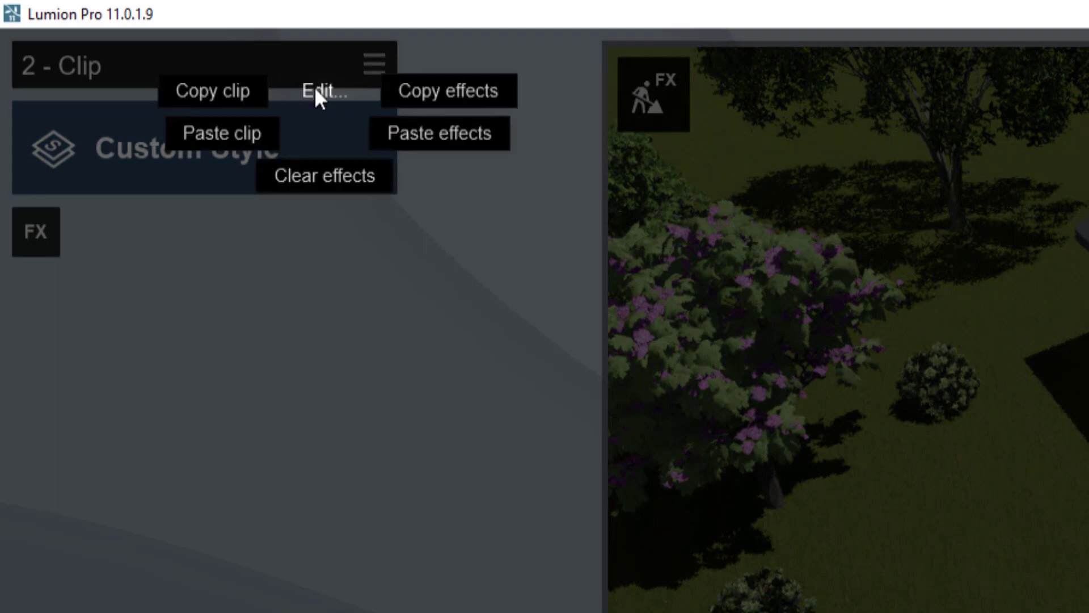
left_click(462, 134)
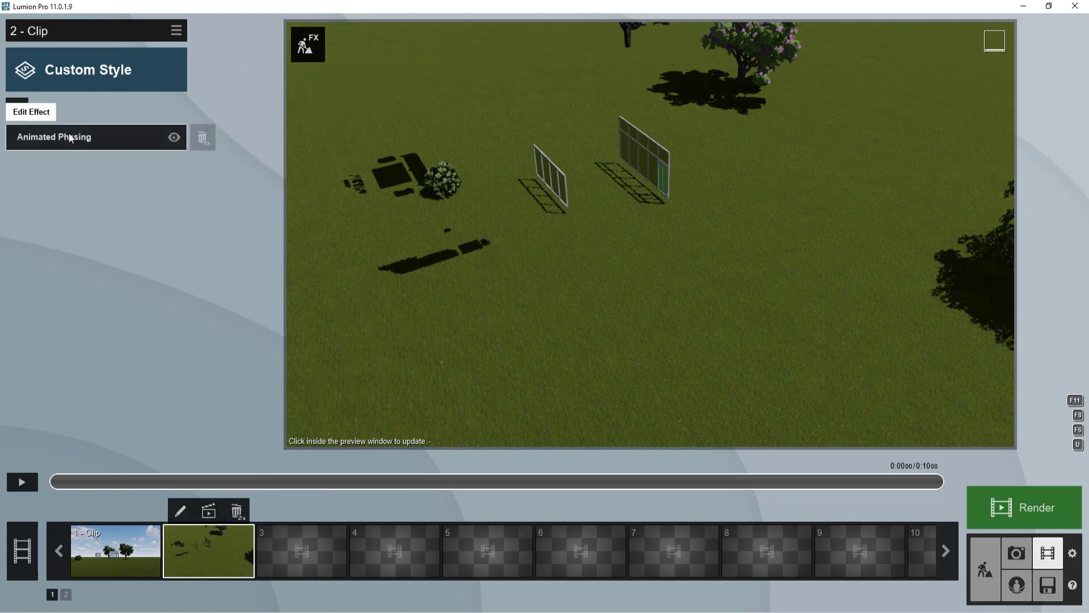
Edit the second clip's Animated Phasing and extend Phasing animation 1's duration to about 7.9 s
left_click(52, 139)
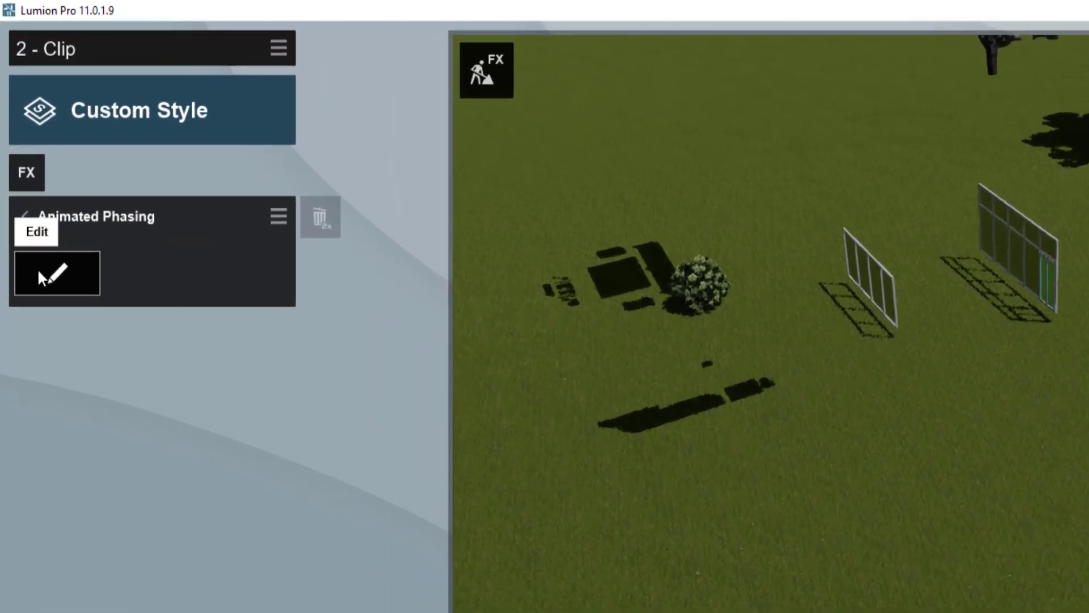
left_click(29, 171)
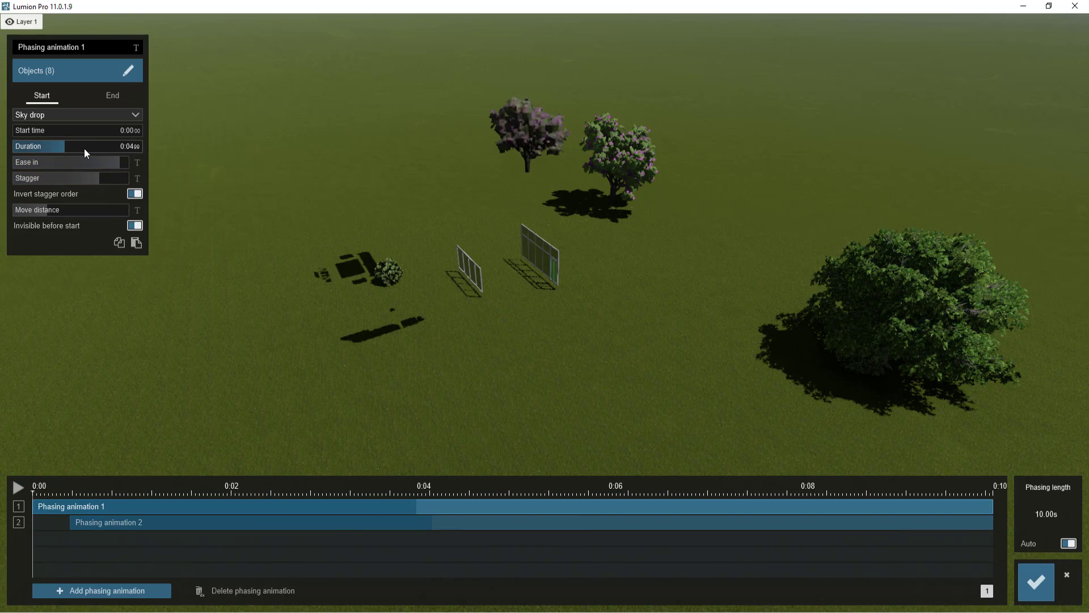
left_click_drag(84, 148, 116, 144)
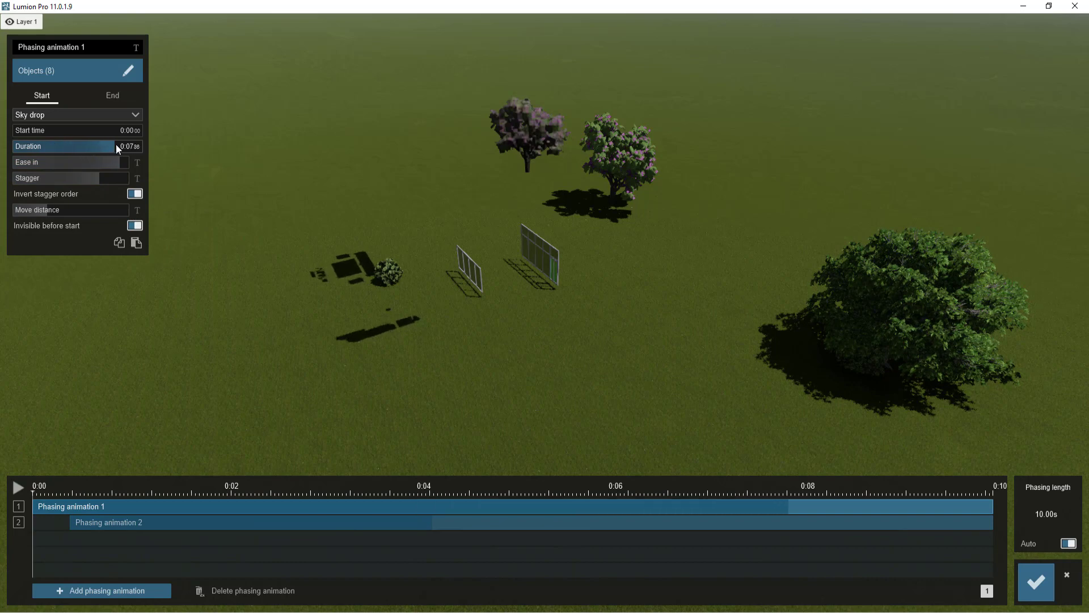
Set Phasing animation 2's duration to about 9.2 s and start time to 0.49 s, save the phasing and preview the second clip
left_click(200, 528)
left_click_drag(104, 145, 137, 145)
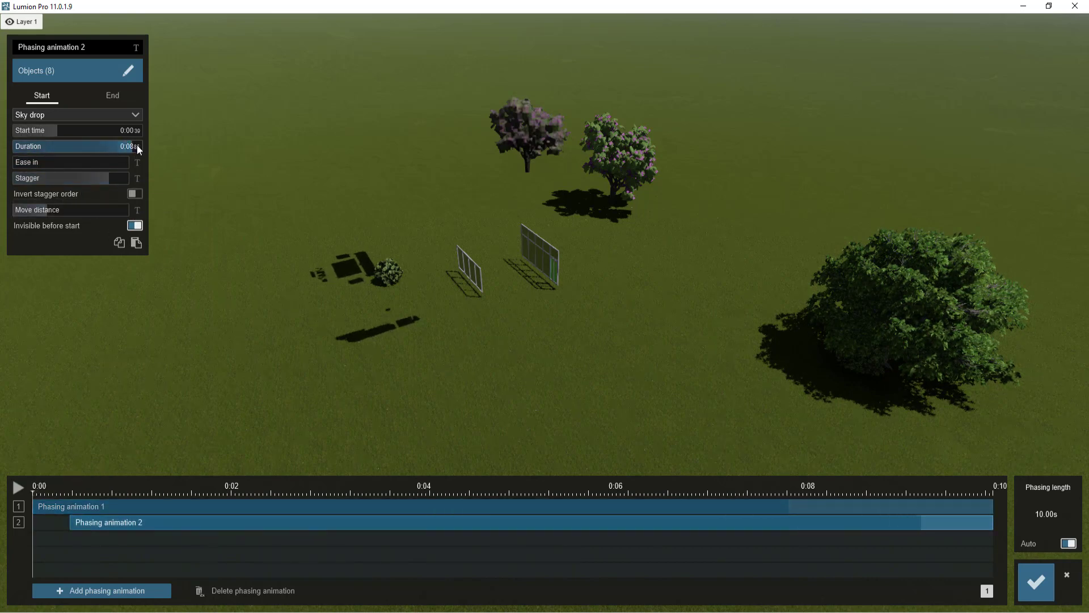
mouse_move(73, 130)
left_mouse_down()
mouse_move(108, 131)
mouse_move(93, 130)
left_mouse_up()
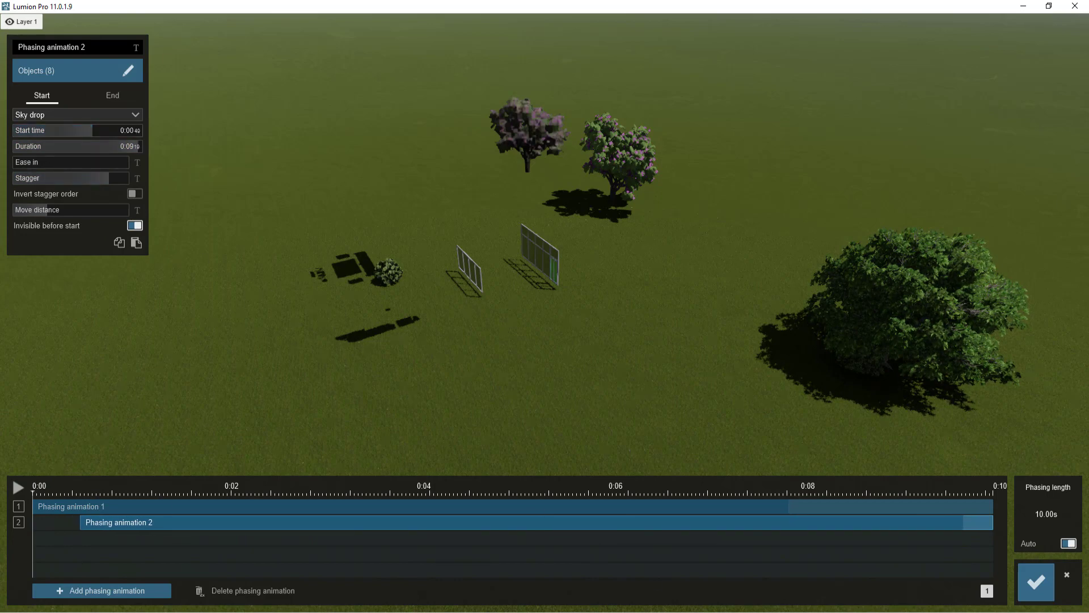
left_click(1036, 582)
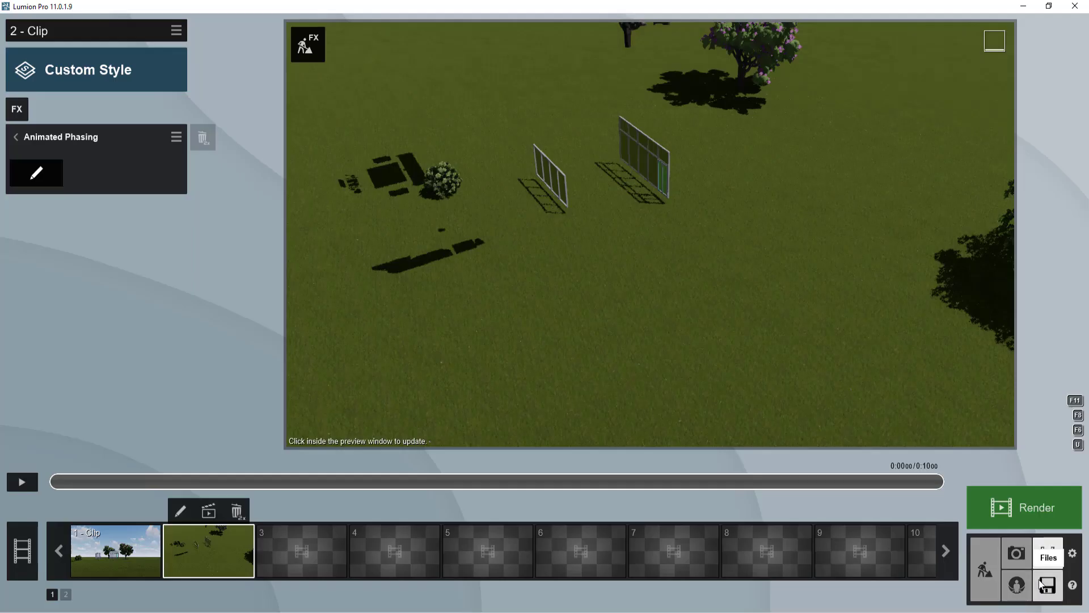
left_click(22, 482)
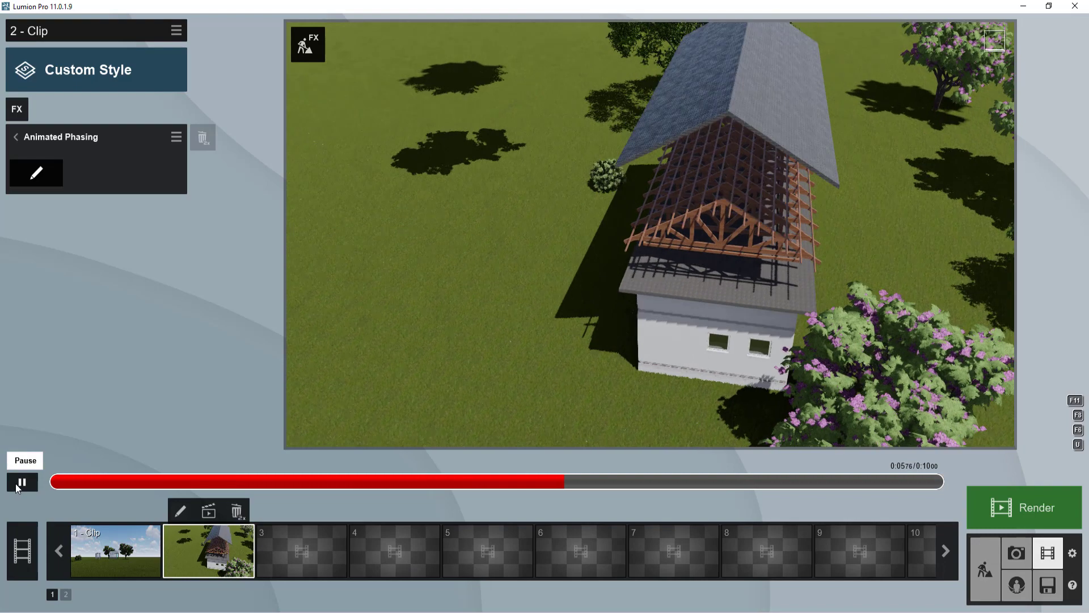
left_click(18, 485)
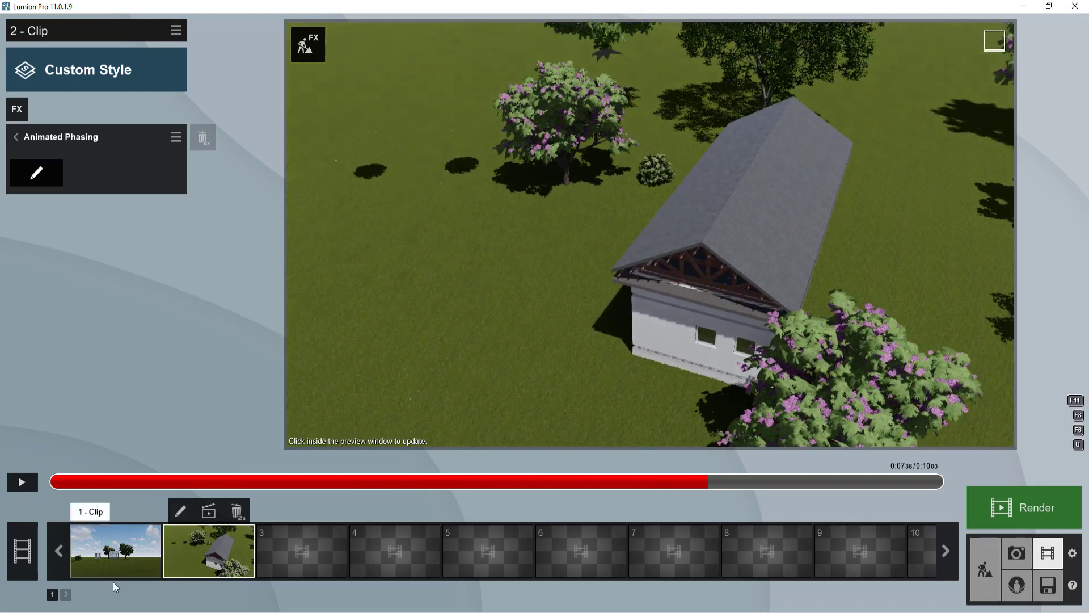
Apply the Realistic style to the first clip
left_click(102, 553)
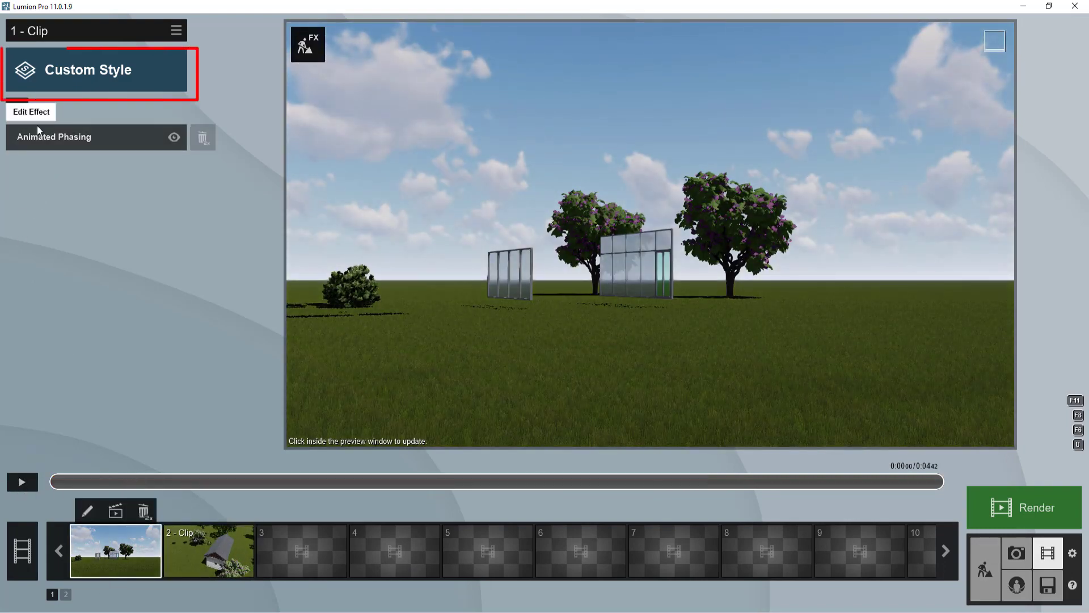
left_click(83, 73)
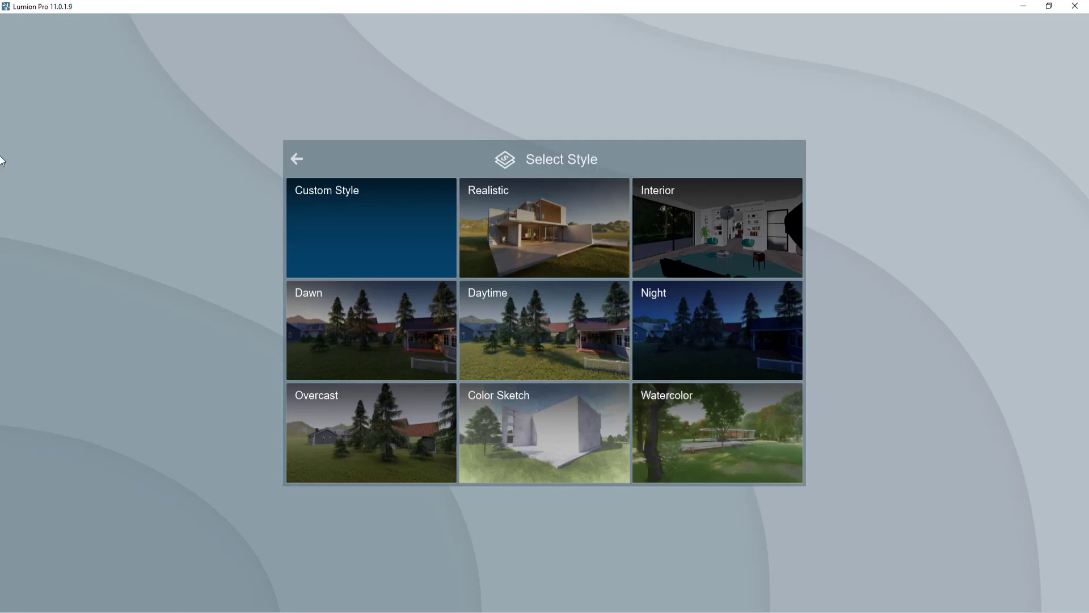
left_click(517, 234)
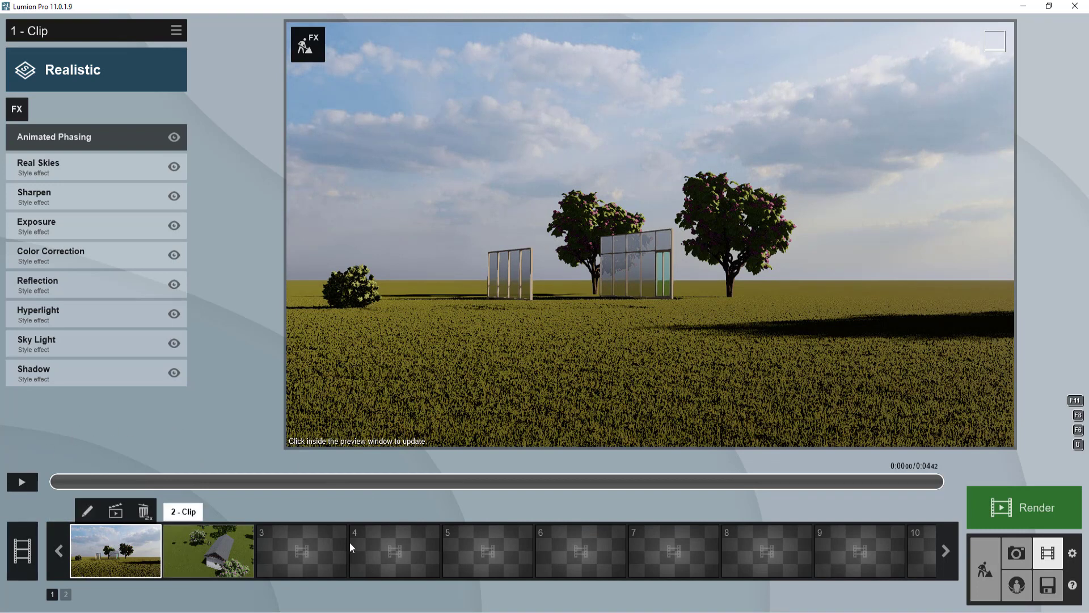
Render the entire movie at two-star output quality as an HD 1280x720 MP4 named 11 in the lumion exports folder
left_click(1004, 512)
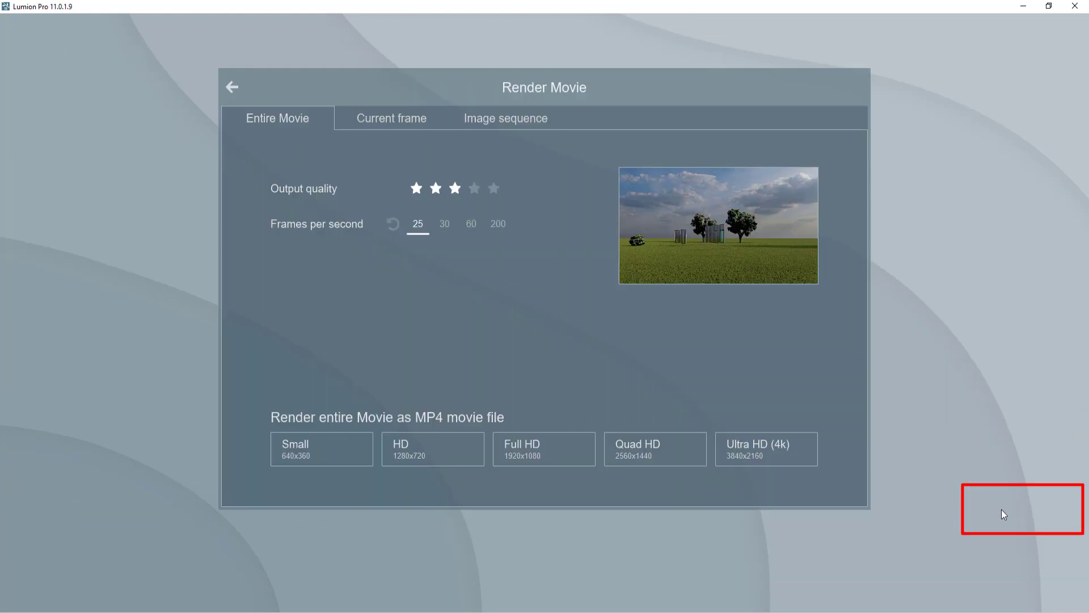
left_click(228, 87)
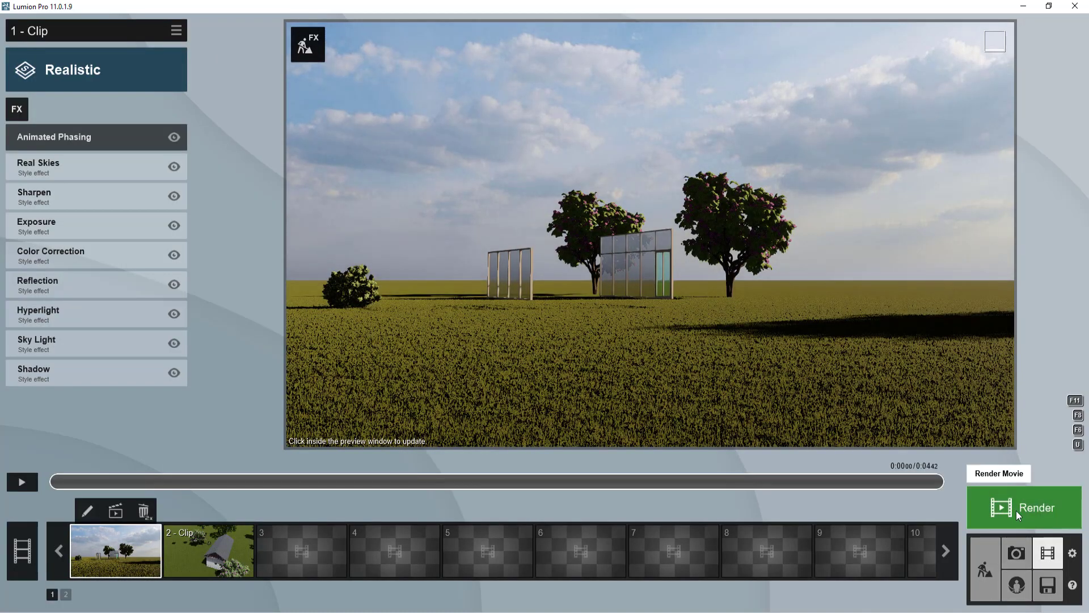
left_click(1019, 509)
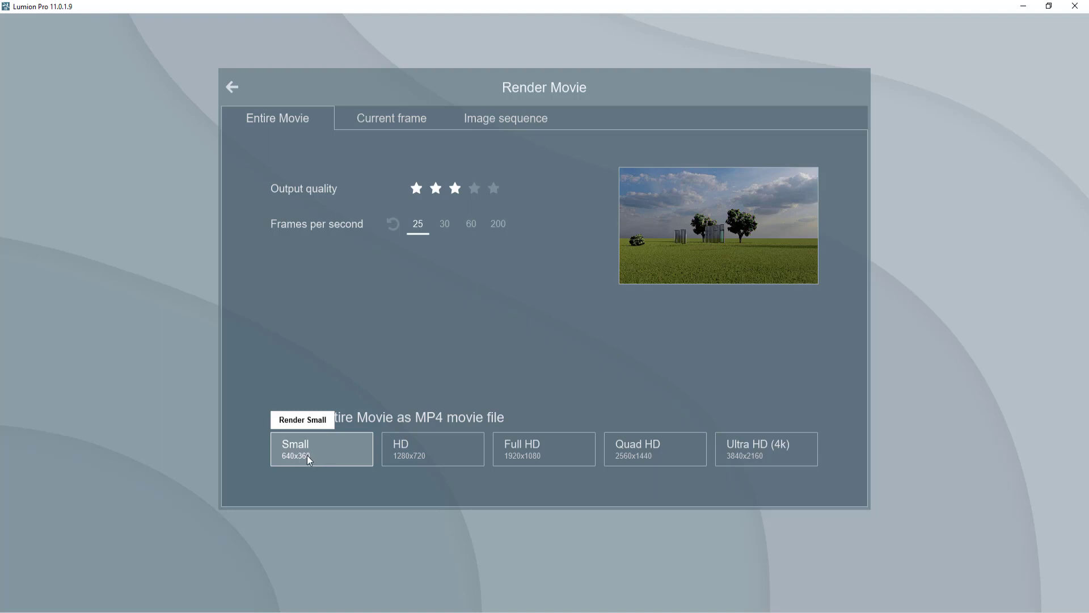
left_click(437, 192)
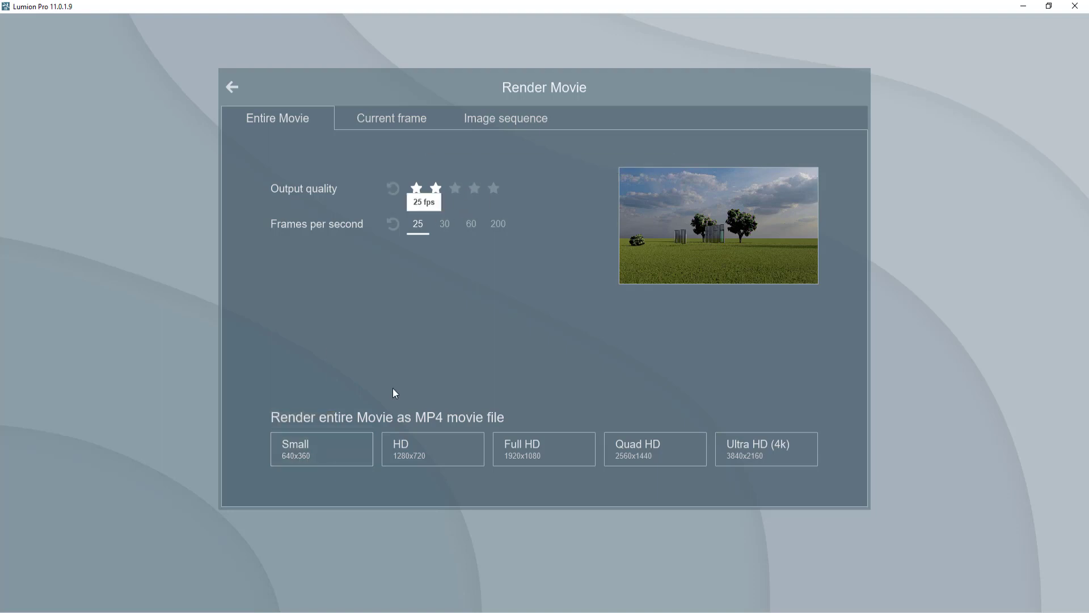
left_click(415, 449)
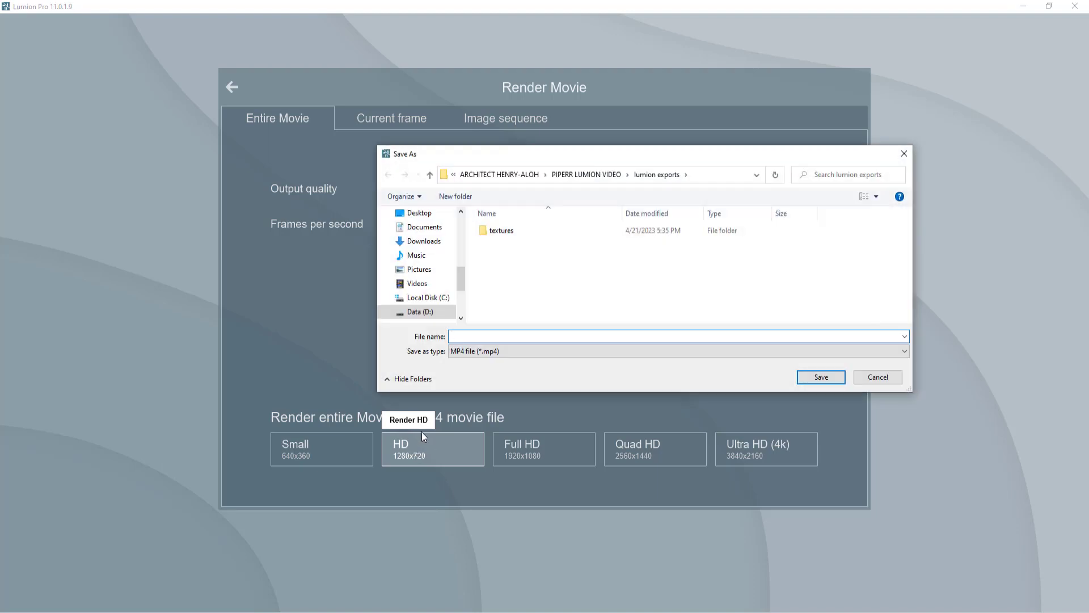
type("11")
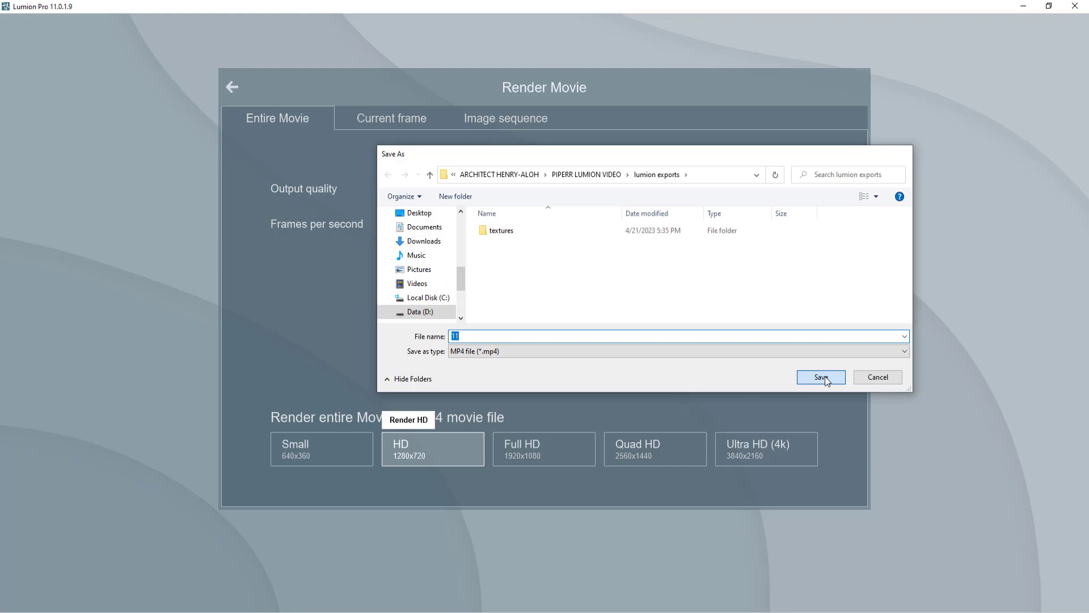
left_click(824, 377)
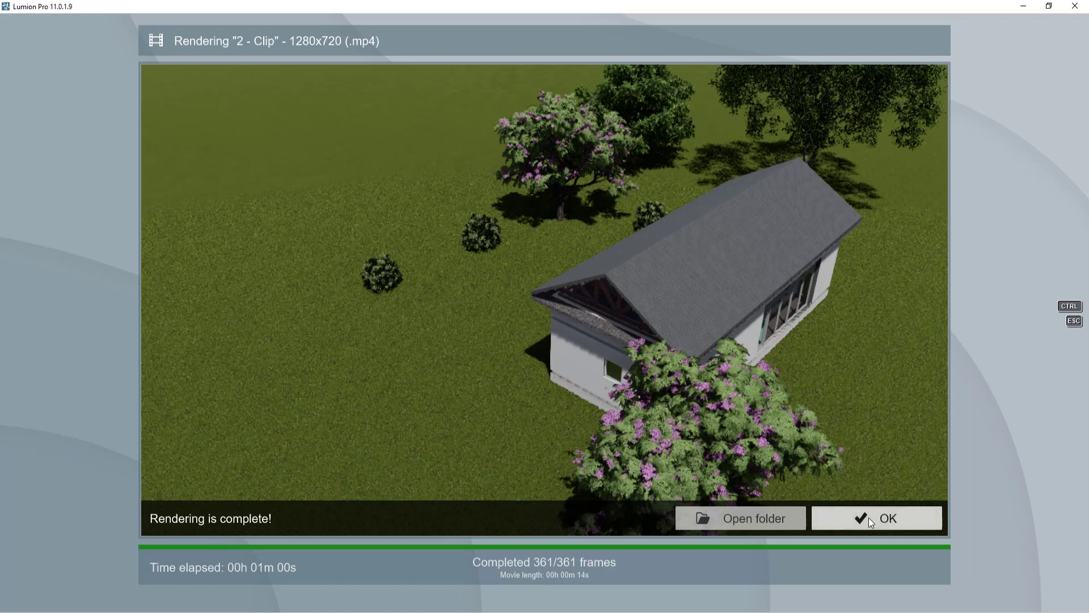
left_click(869, 518)
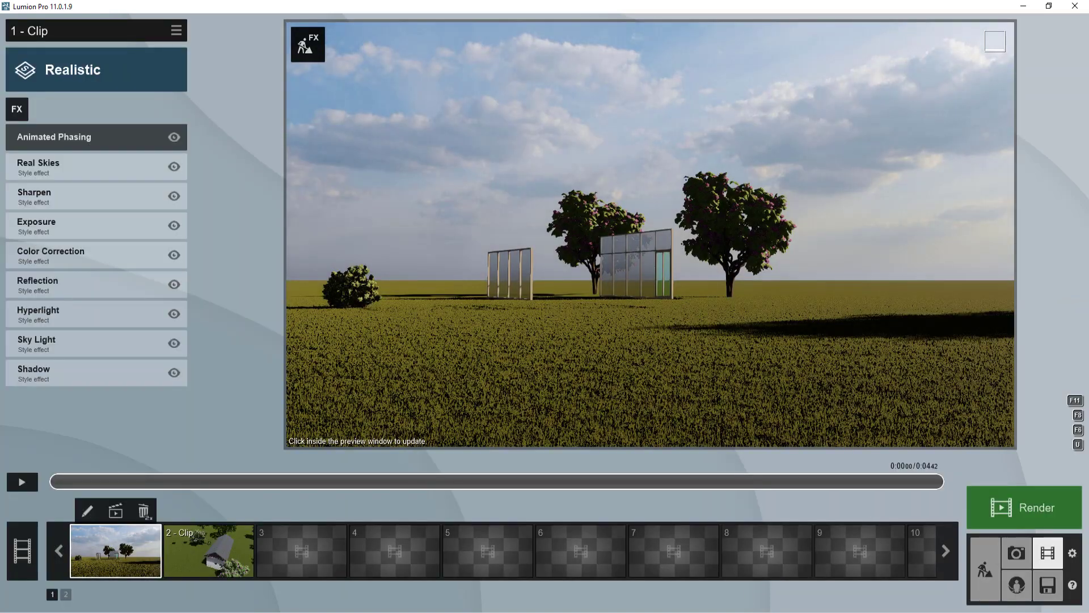
Switch to the lumion exports folder in File Explorer and open the rendered MP4 video 11
mouse_move(233, 611)
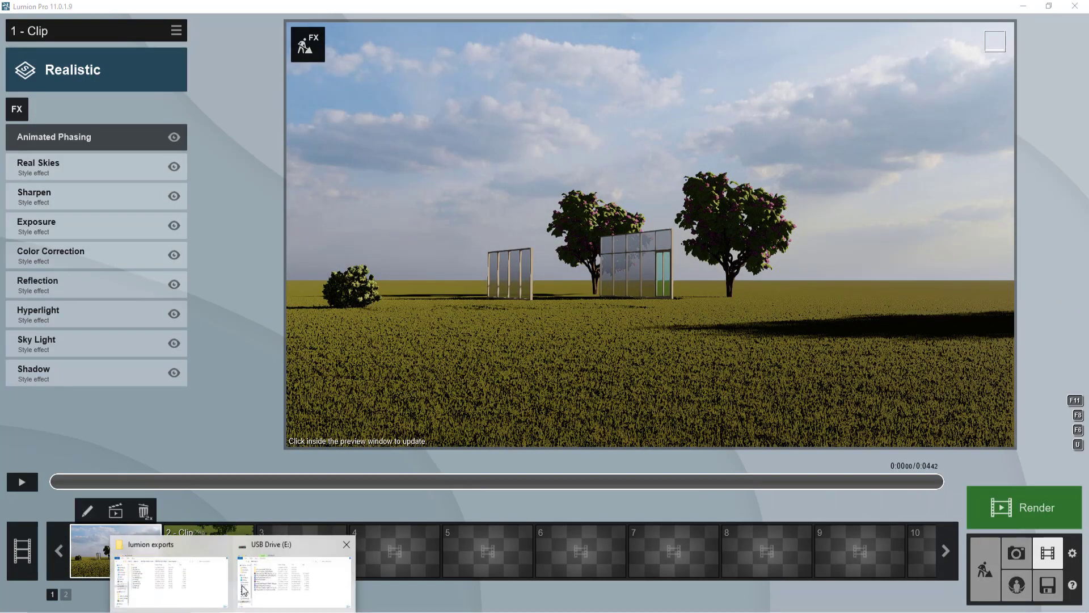
left_click(185, 591)
left_click(820, 433)
double_click(821, 433)
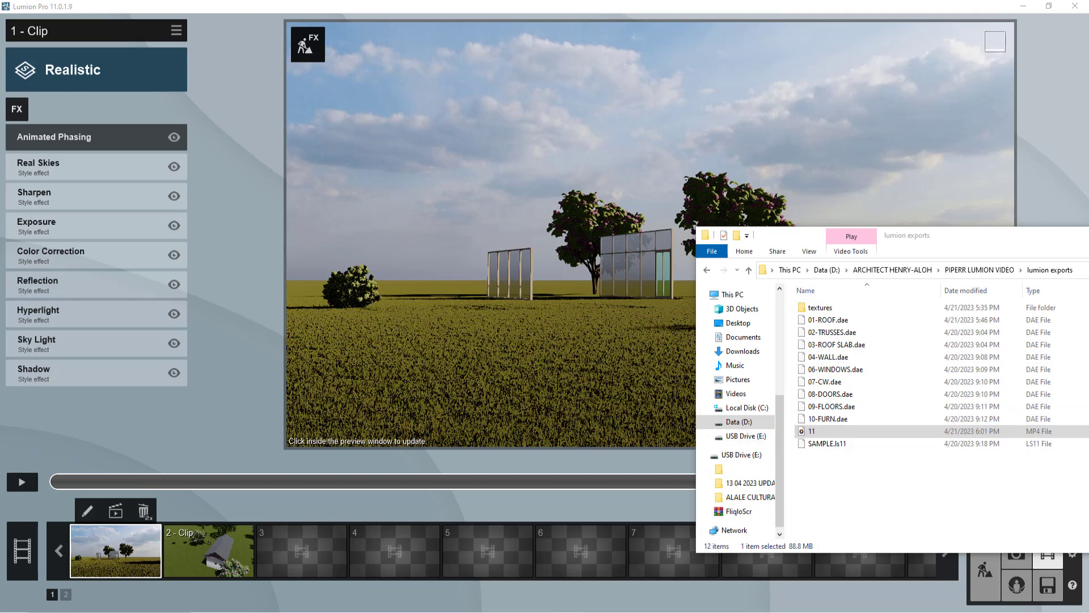
Maximize the Media Player window and play the rendered video from the beginning
left_click_drag(1088, 91, 756, 45)
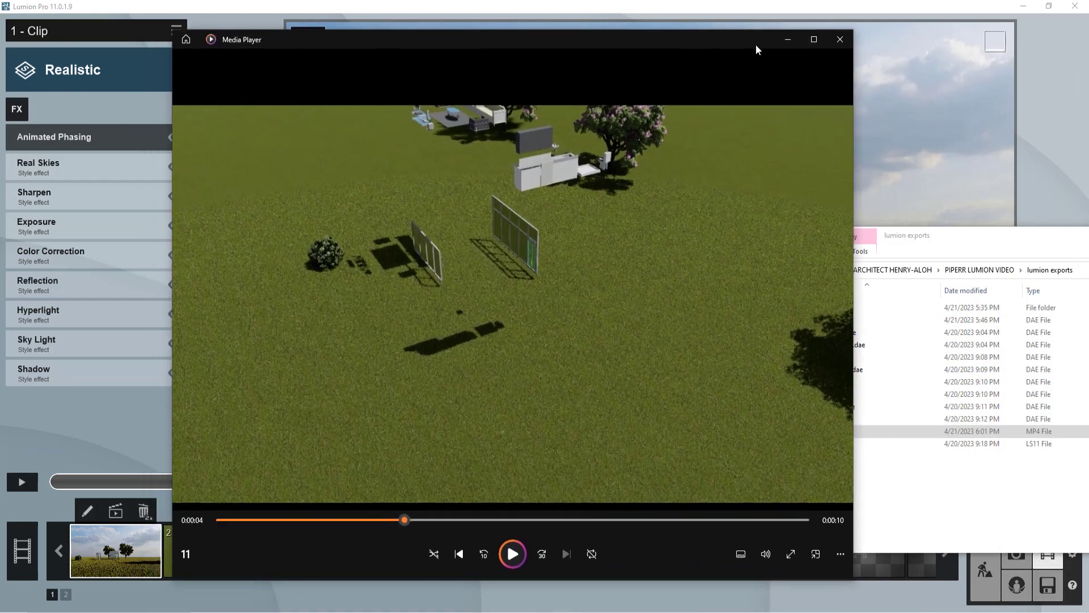
left_click(814, 40)
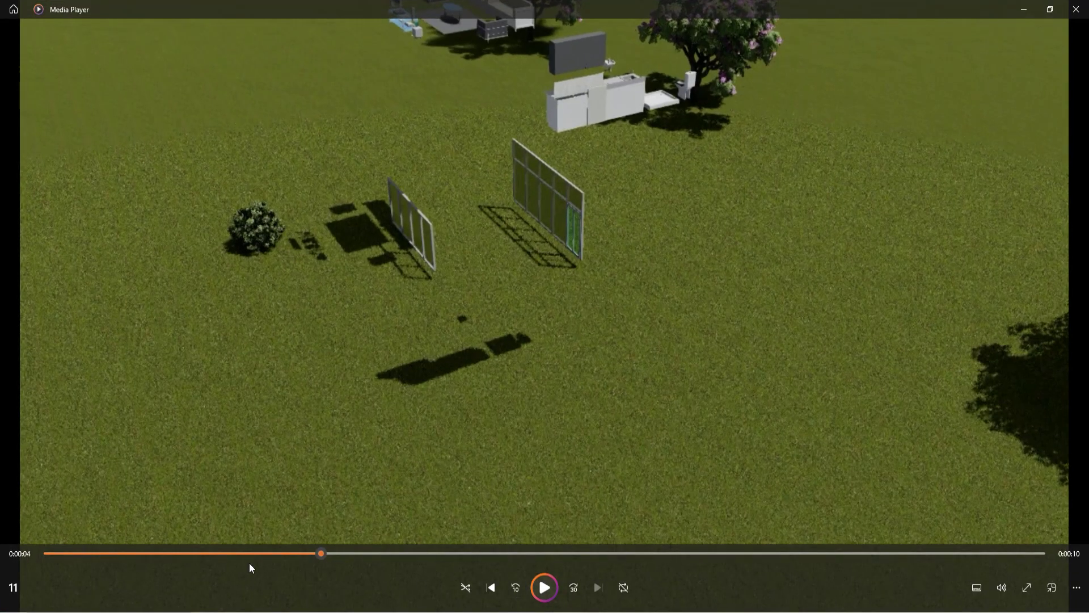
left_click(49, 553)
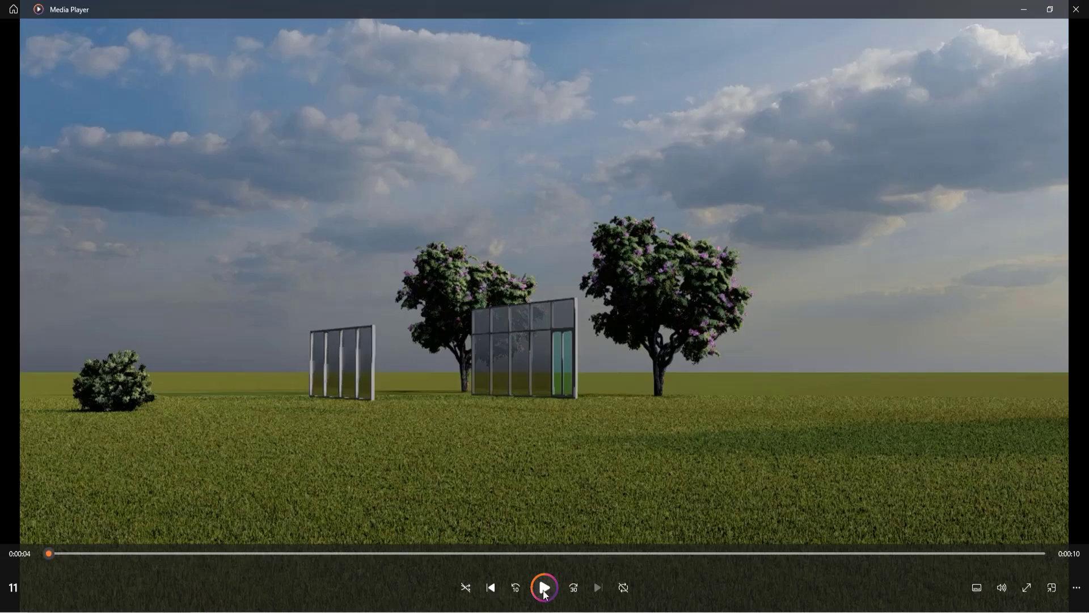
left_click(543, 588)
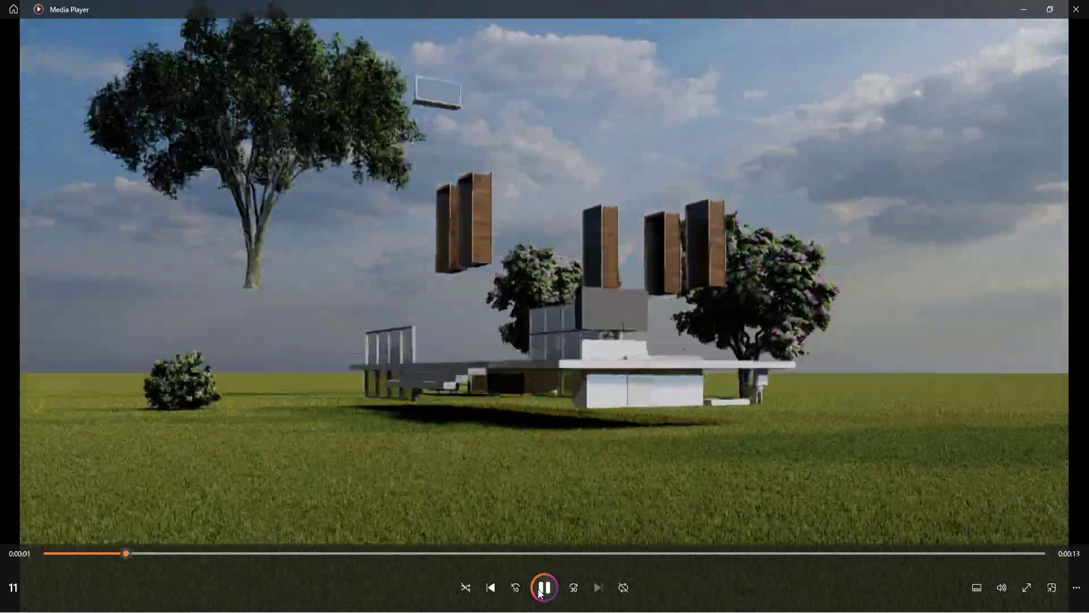